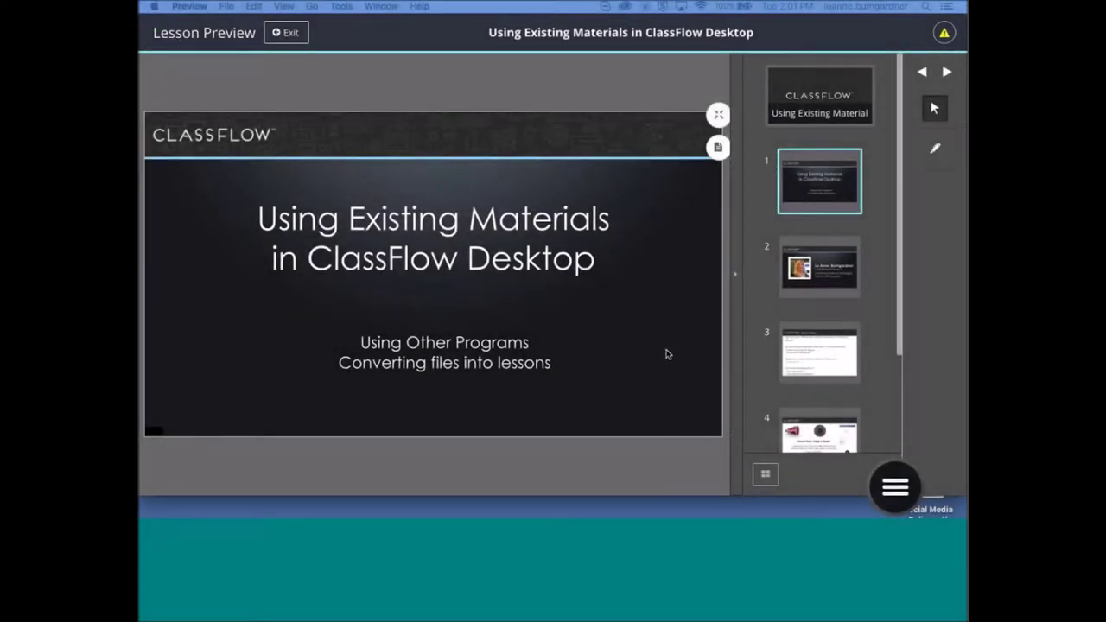
- Collapse the card thumbnail panel so the lesson's title slide fills the preview
click(732, 273)
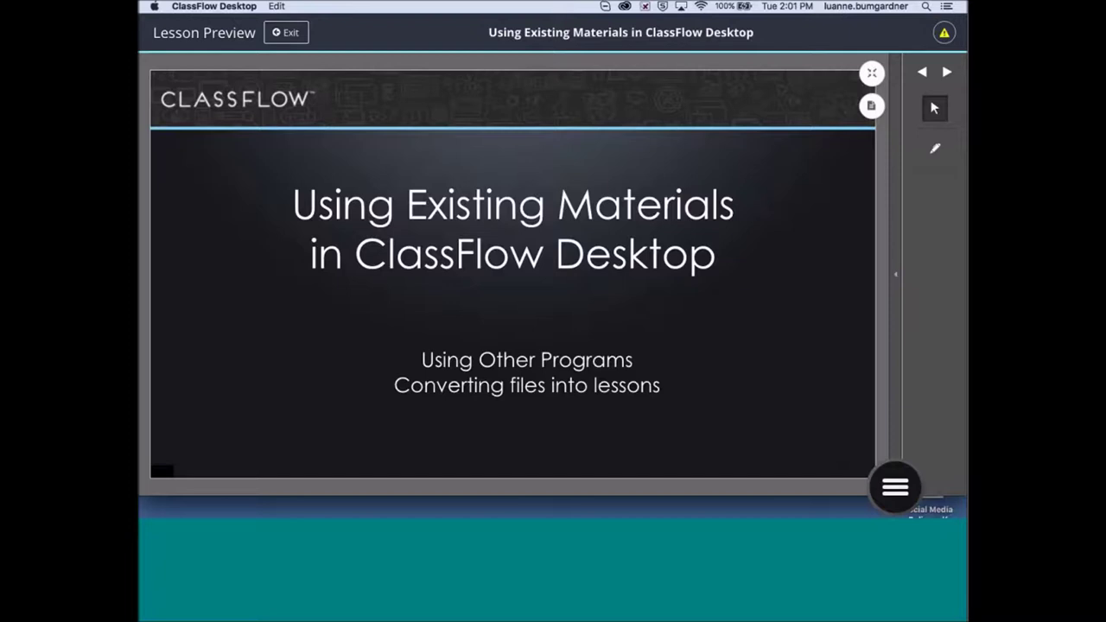
- Advance to the presenter slide, exit the preview and Lesson Builder without saving, and minimize the WebEx window
click(947, 73)
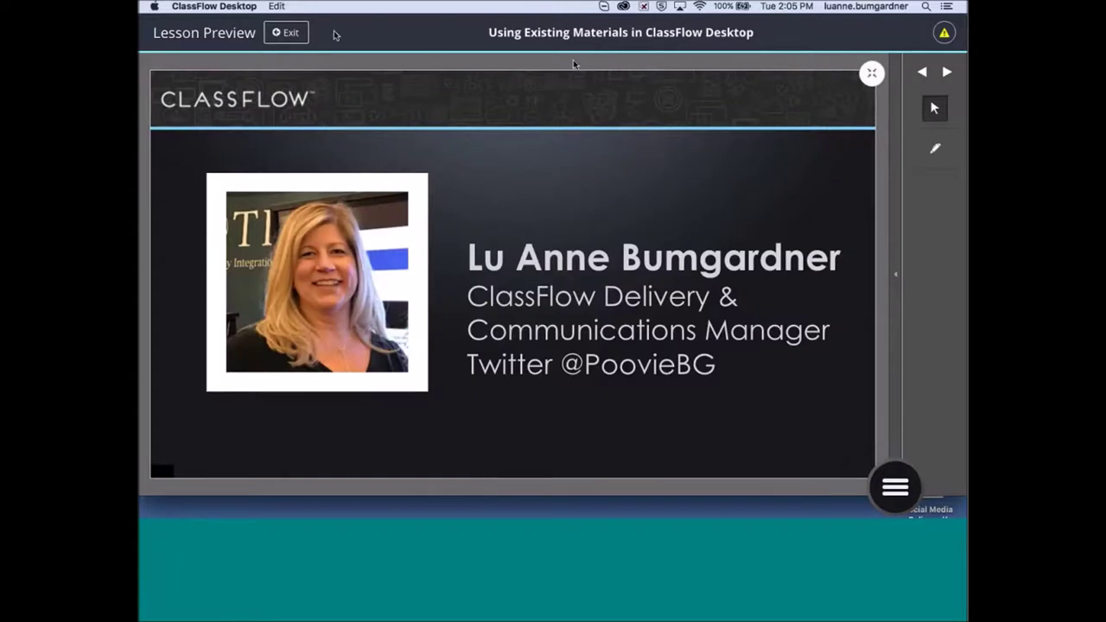
click(286, 33)
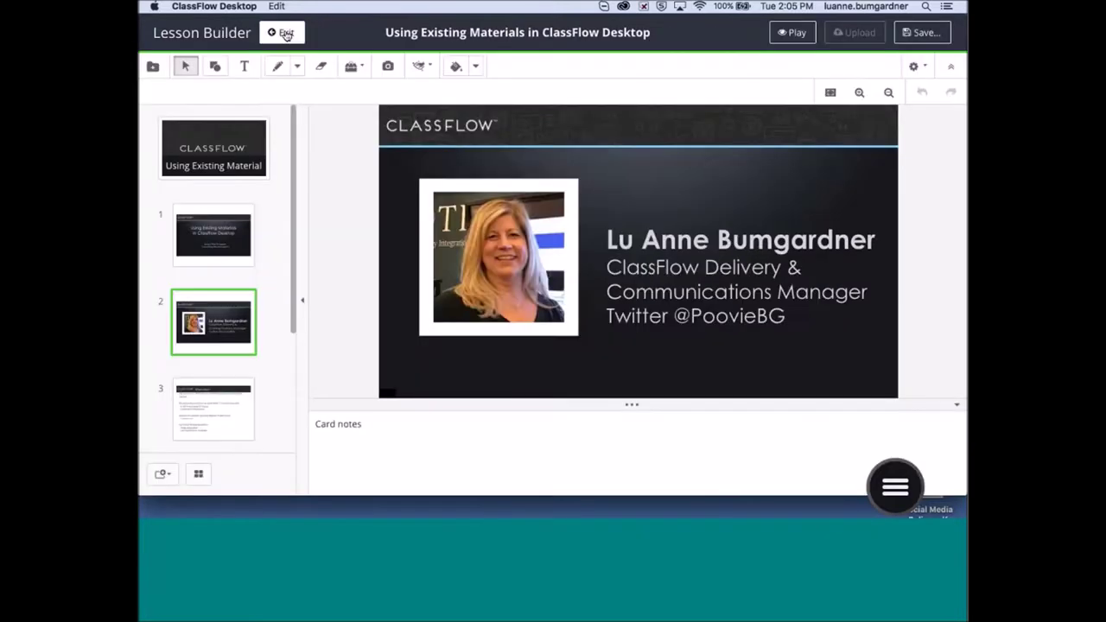
click(285, 33)
click(631, 80)
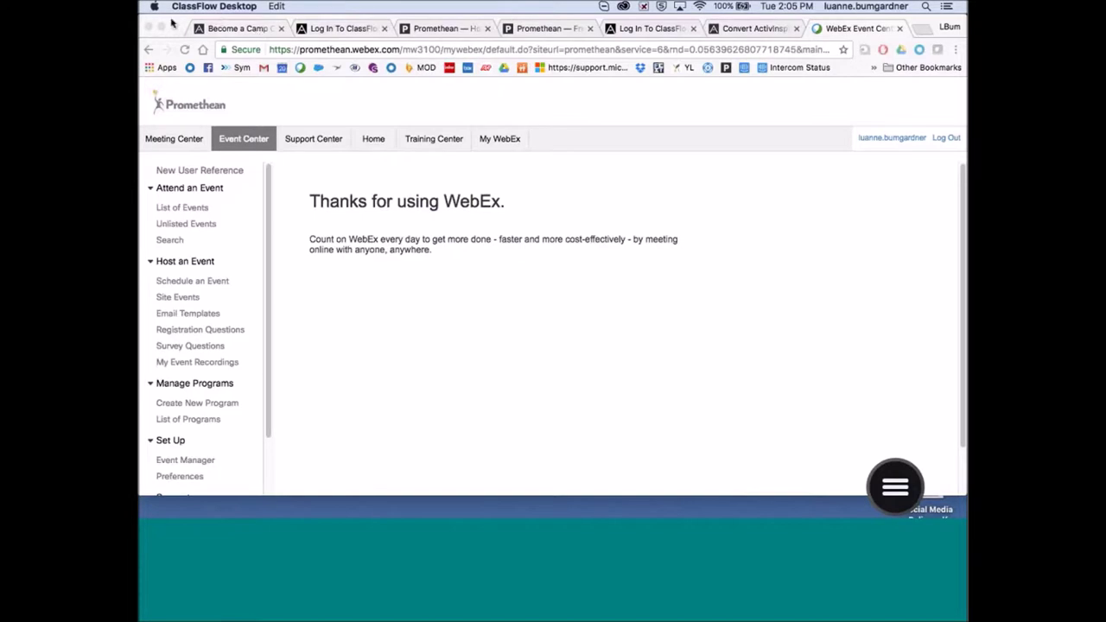
click(161, 28)
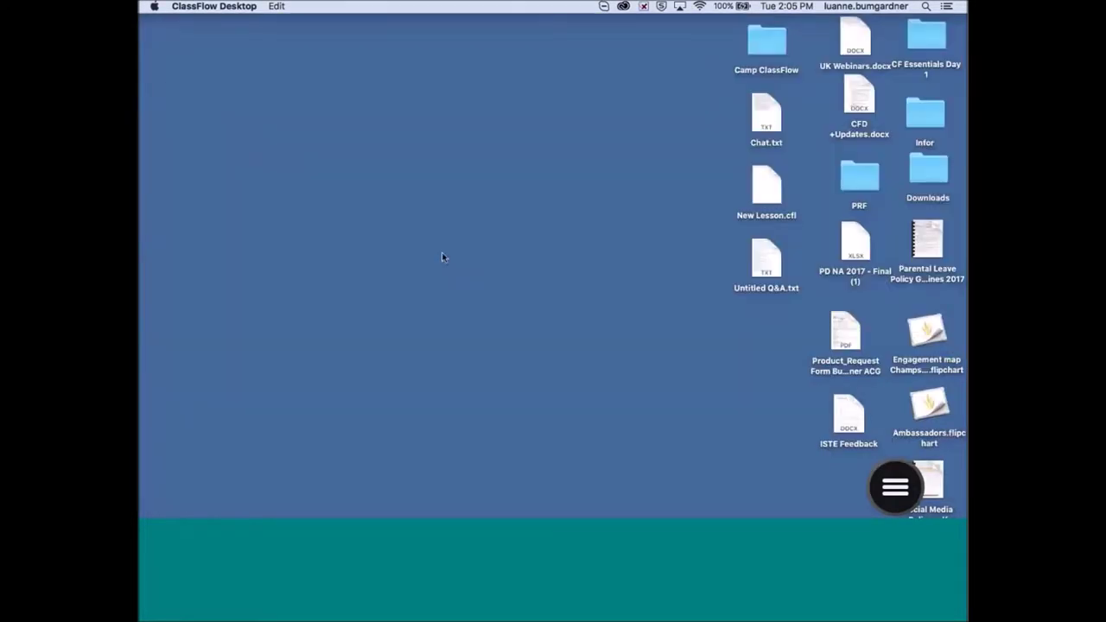
- Move the ClassFlow floating menu to the desktop centre, then show Desktop 1 and Desktop 2 in Mission Control
drag(889, 474, 517, 310)
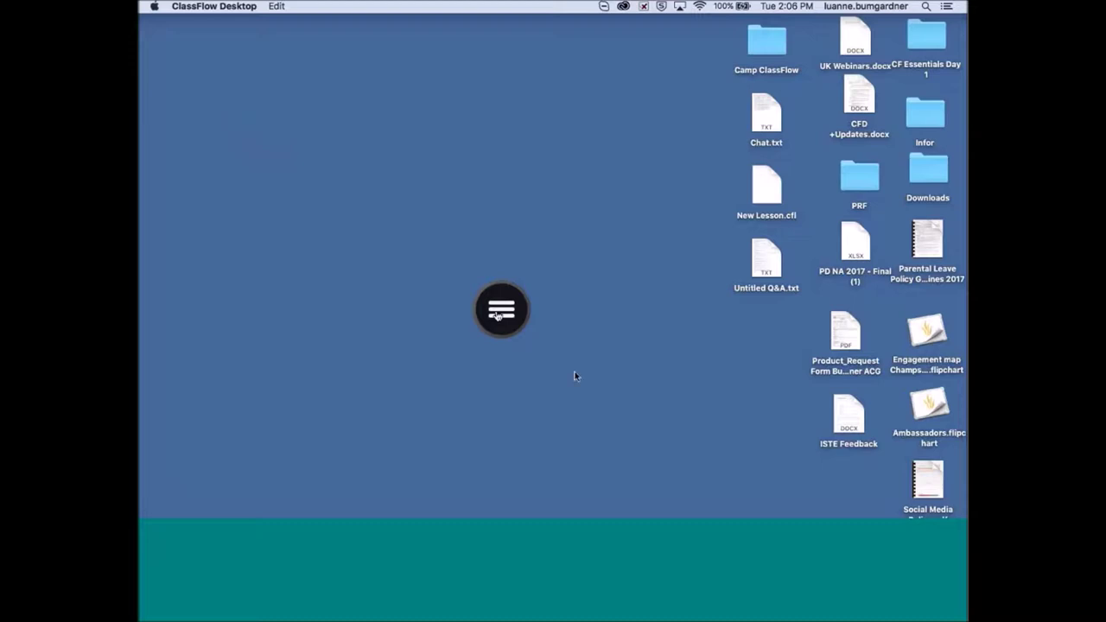
key(ctrl+Up)
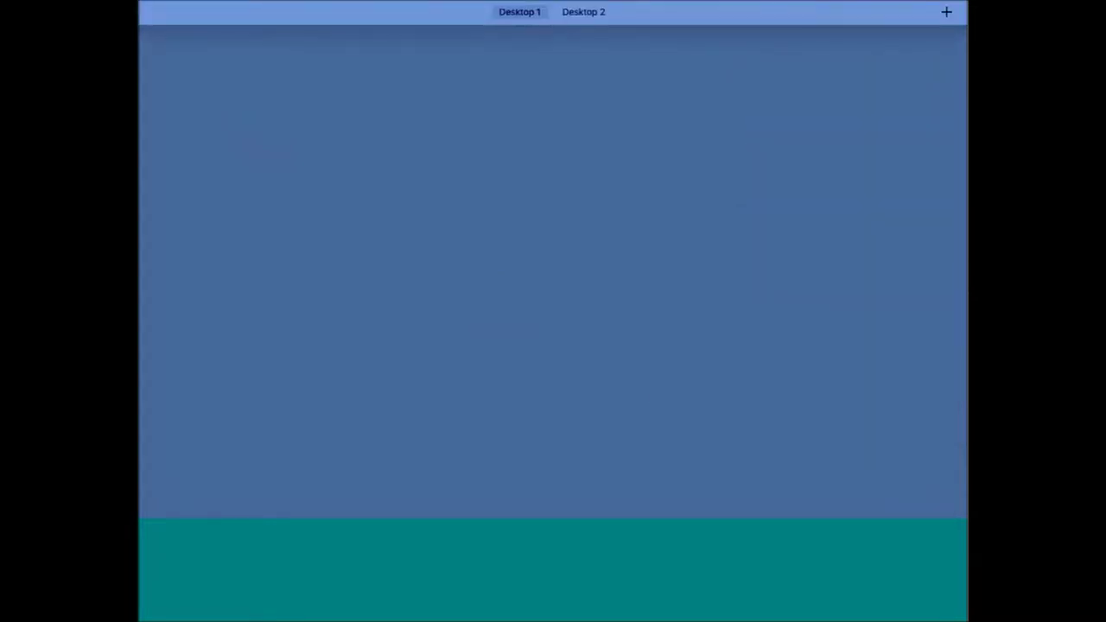
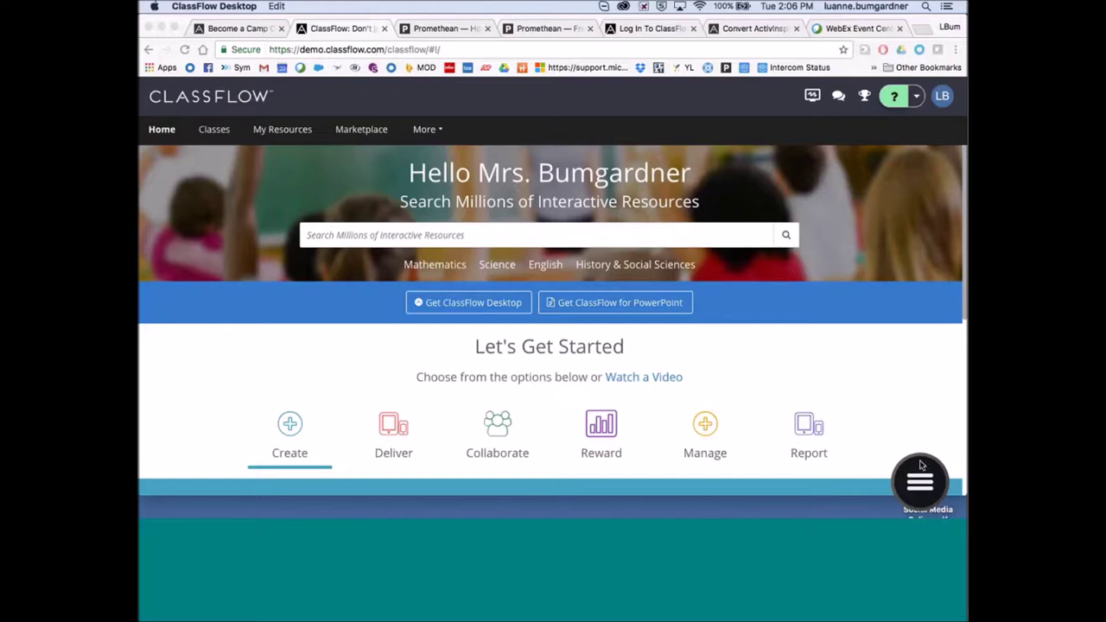
- Nudge the floating ClassFlow Desktop menu upward, then view Classes and My Resources before returning Home
drag(919, 459, 881, 353)
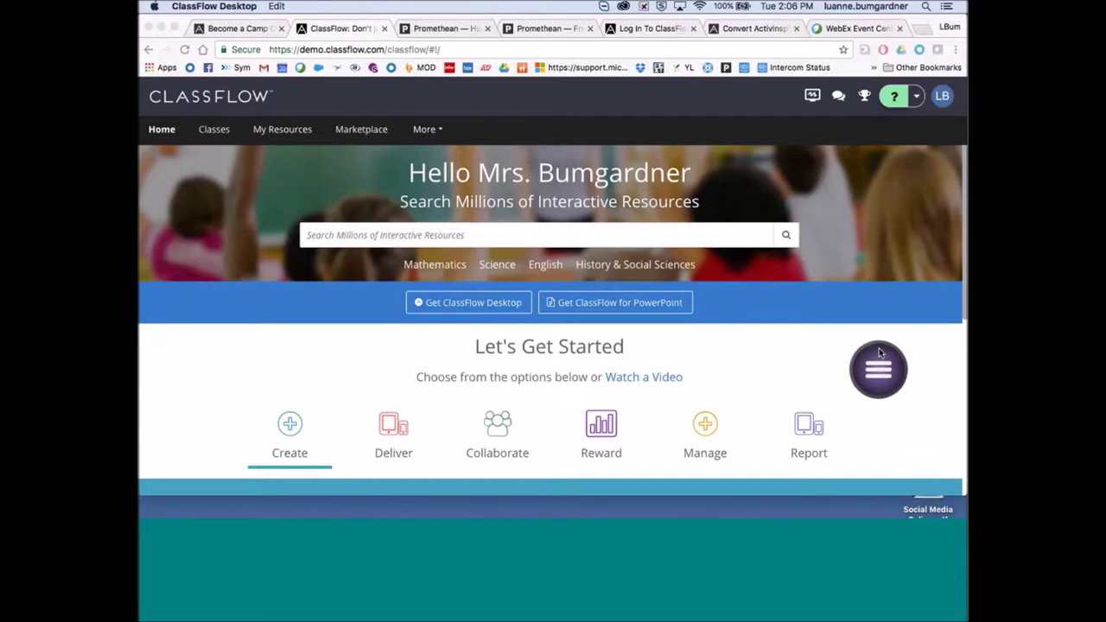
drag(879, 351, 897, 418)
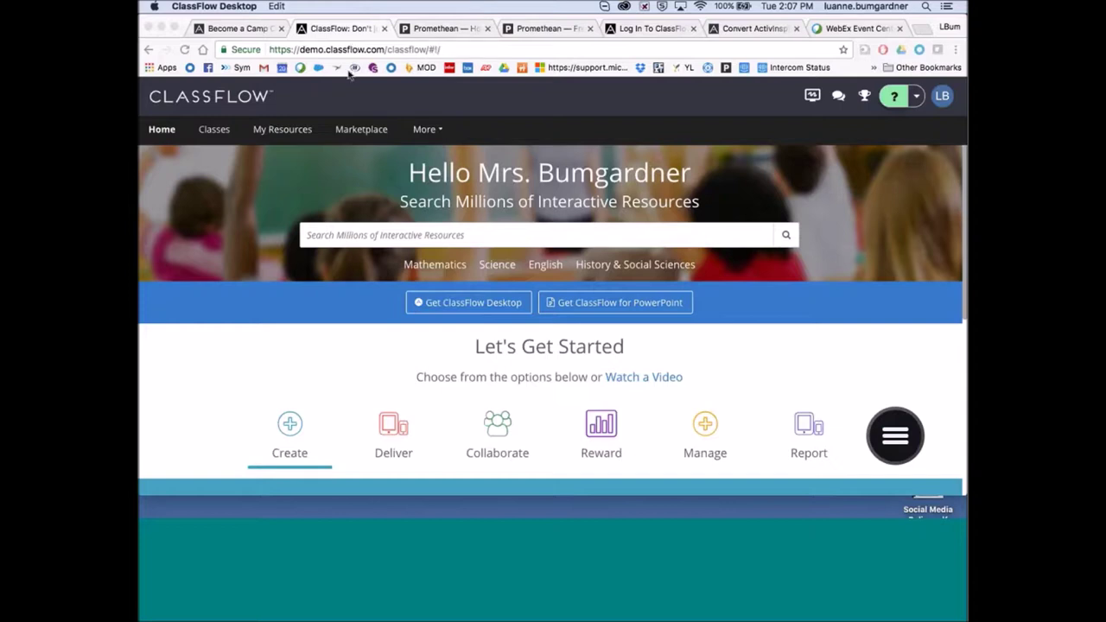
click(161, 131)
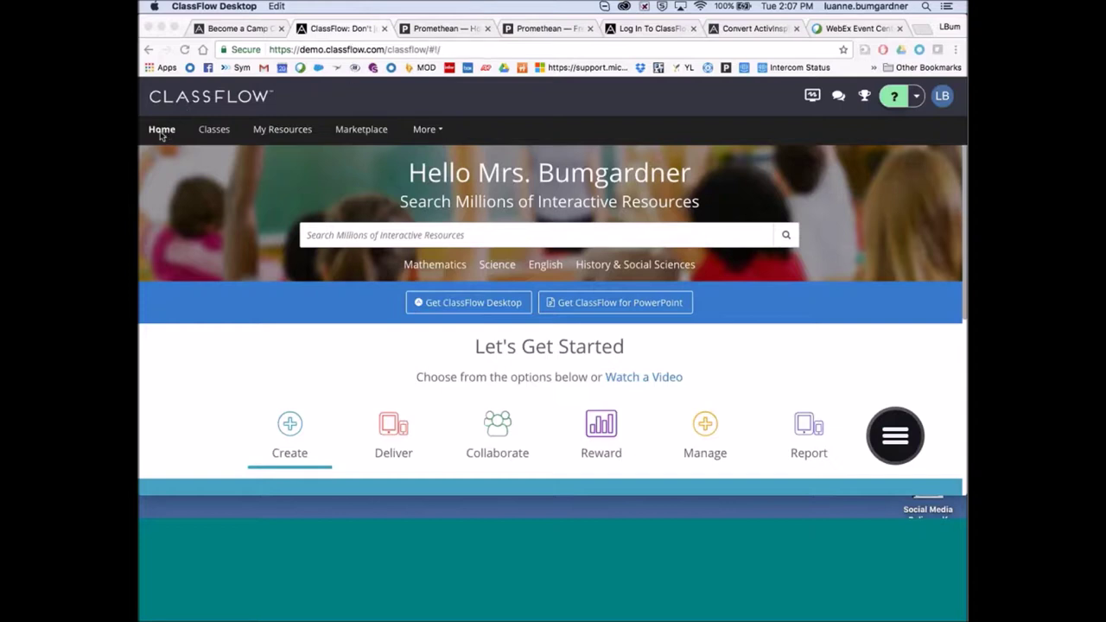
click(221, 138)
click(279, 134)
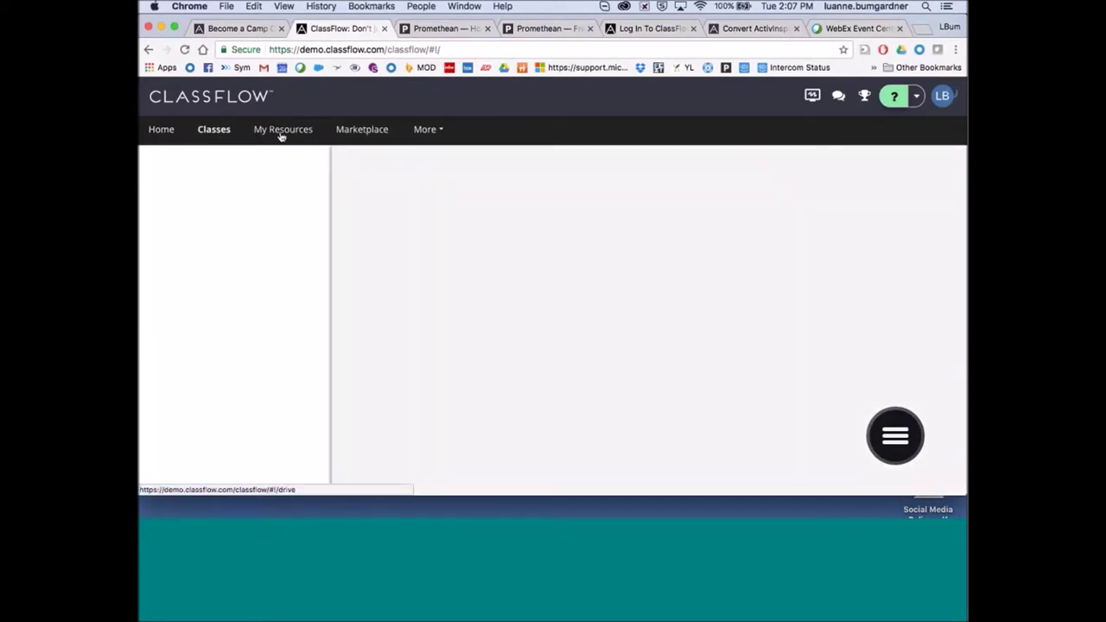
click(158, 132)
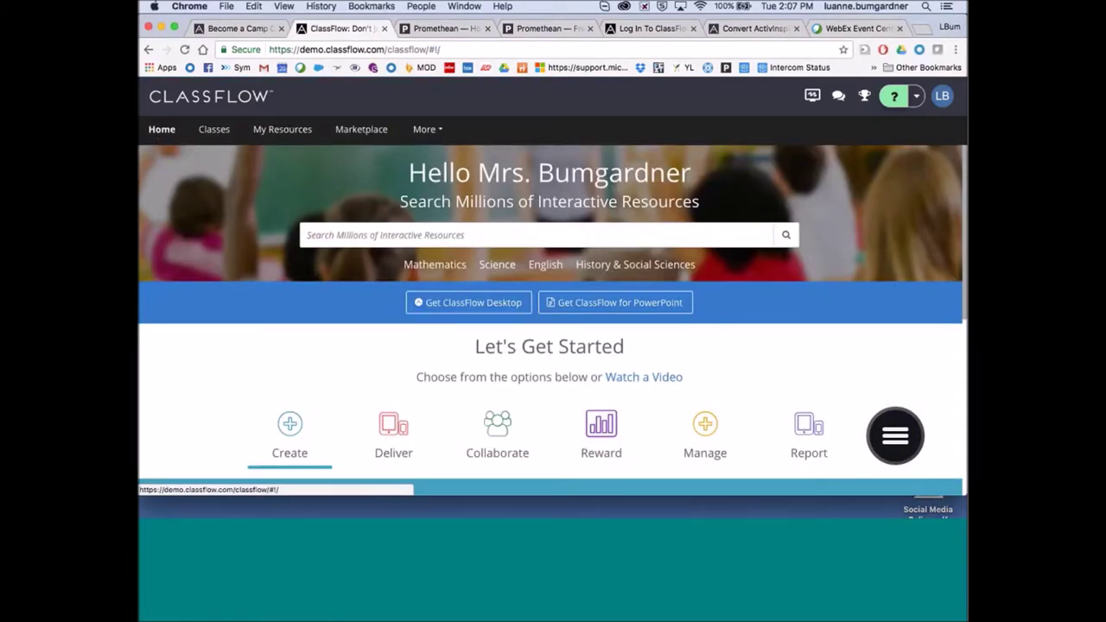
- Open the ClassFlow Desktop 3.0 download page and check its Windows 64-bit and 32-bit options
click(443, 304)
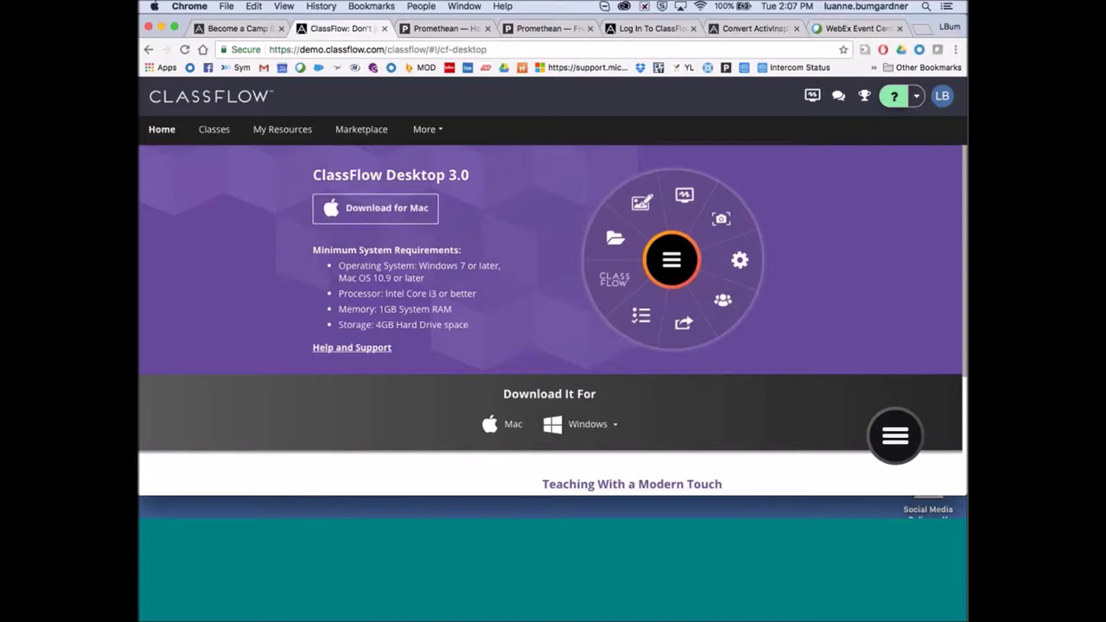
click(611, 426)
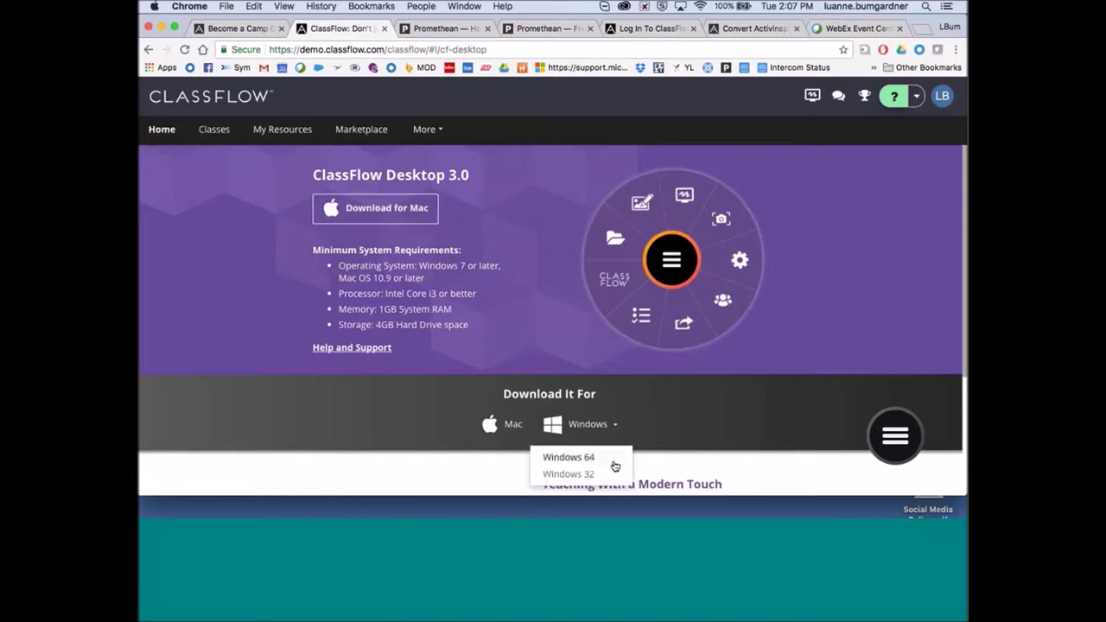
click(726, 375)
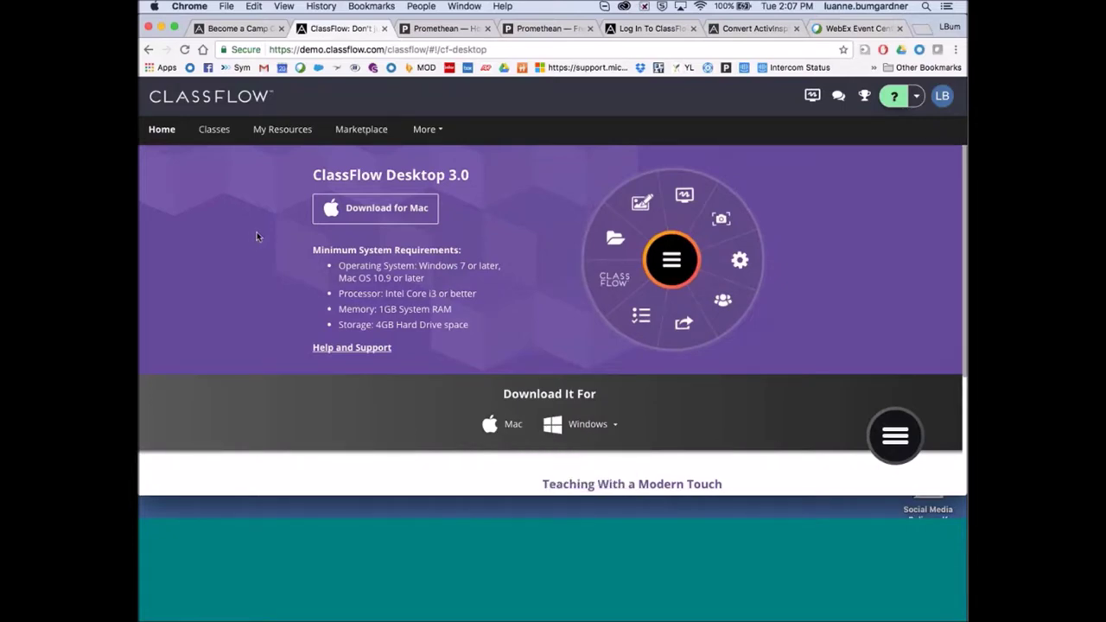
- Minimize Chrome and launch ClassFlow Desktop from the Dock
click(161, 27)
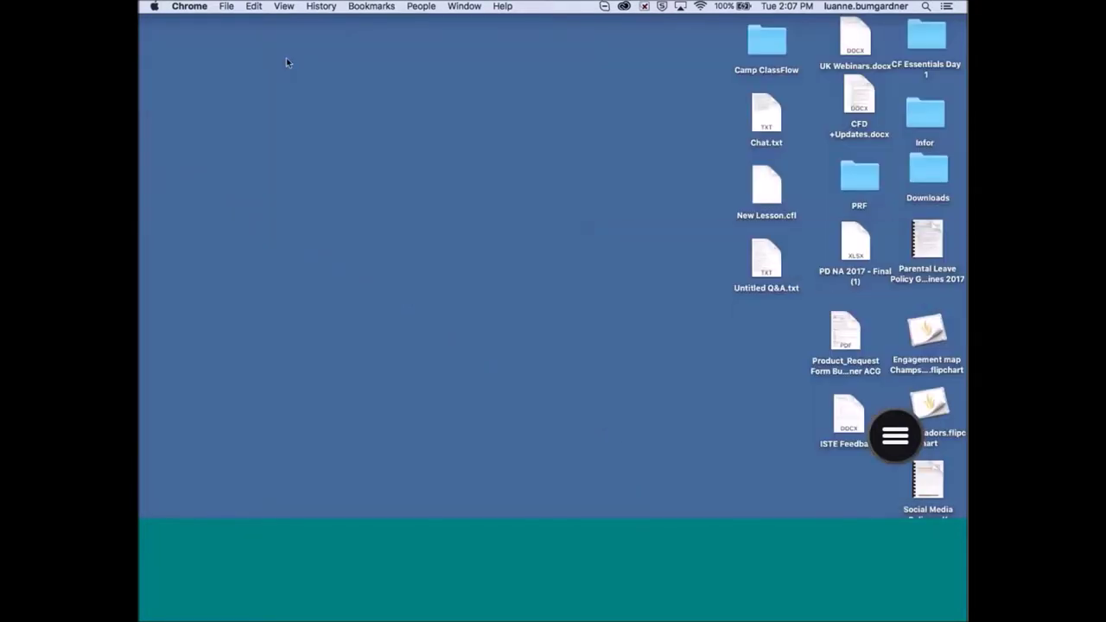
mouse_move(558, 506)
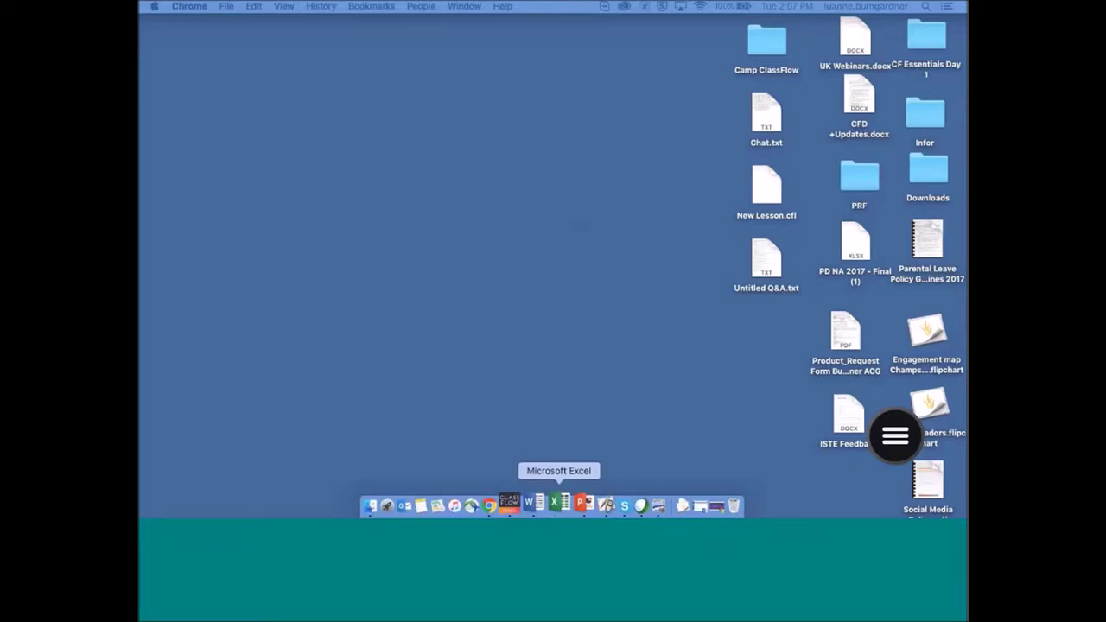
click(523, 504)
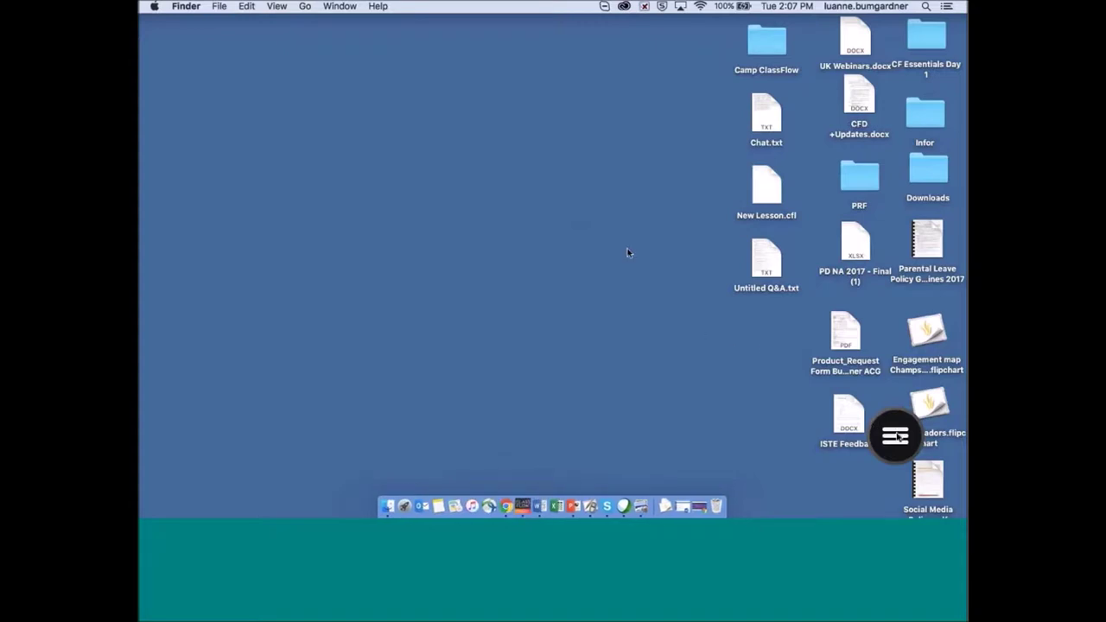
- Place the ClassFlow floating menu near the screen centre, moving the Untitled Q&A.txt icon onto Chat.txt's spot
drag(895, 436, 516, 264)
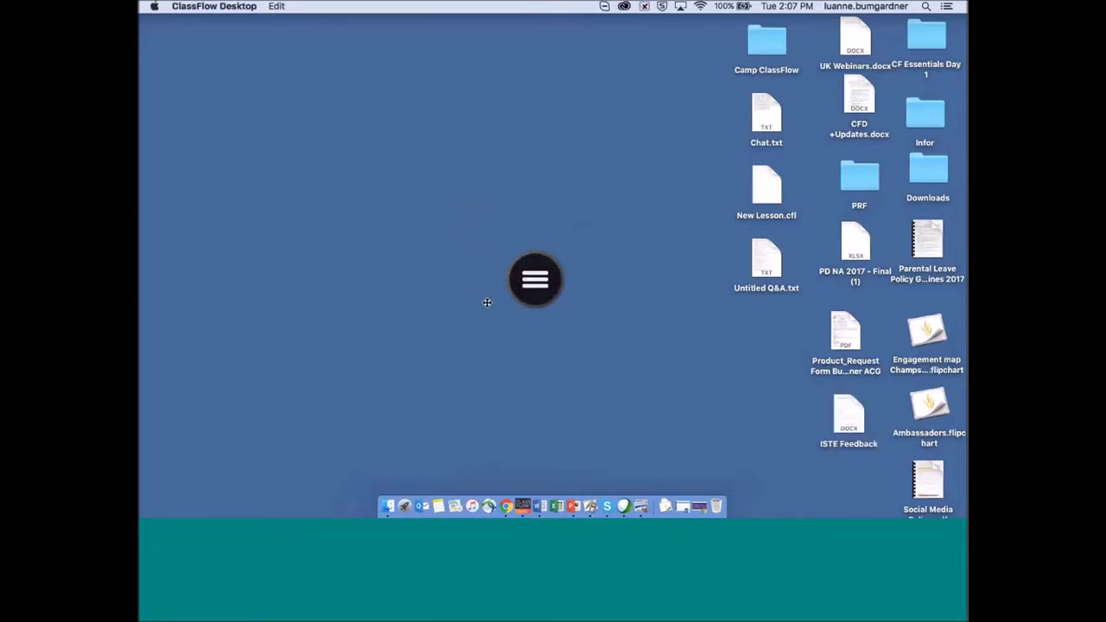
drag(767, 259, 782, 112)
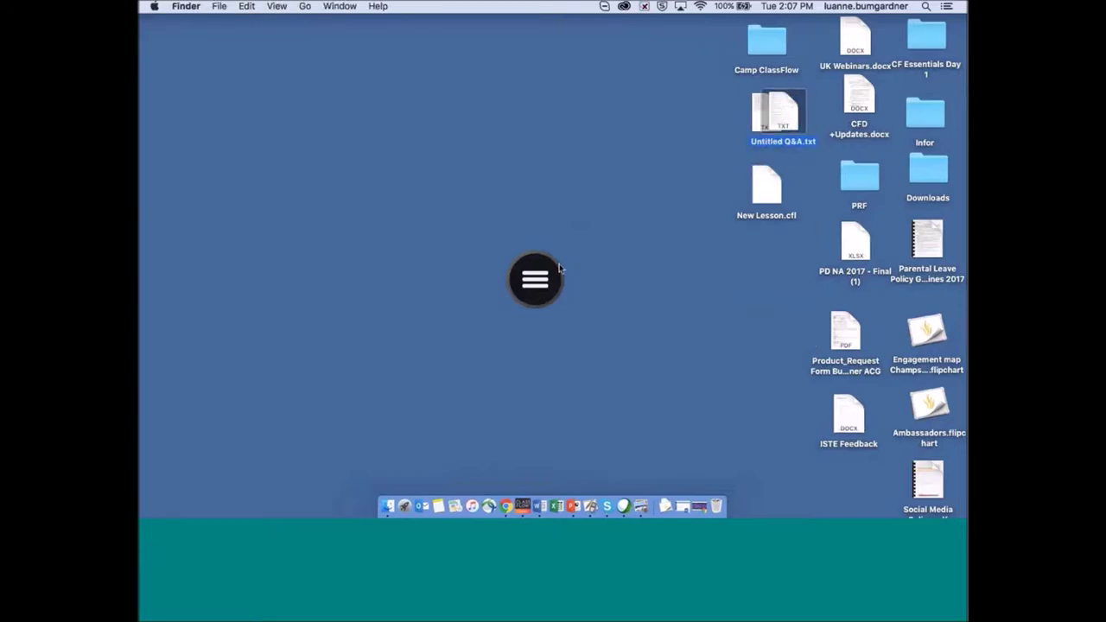
drag(539, 266, 242, 166)
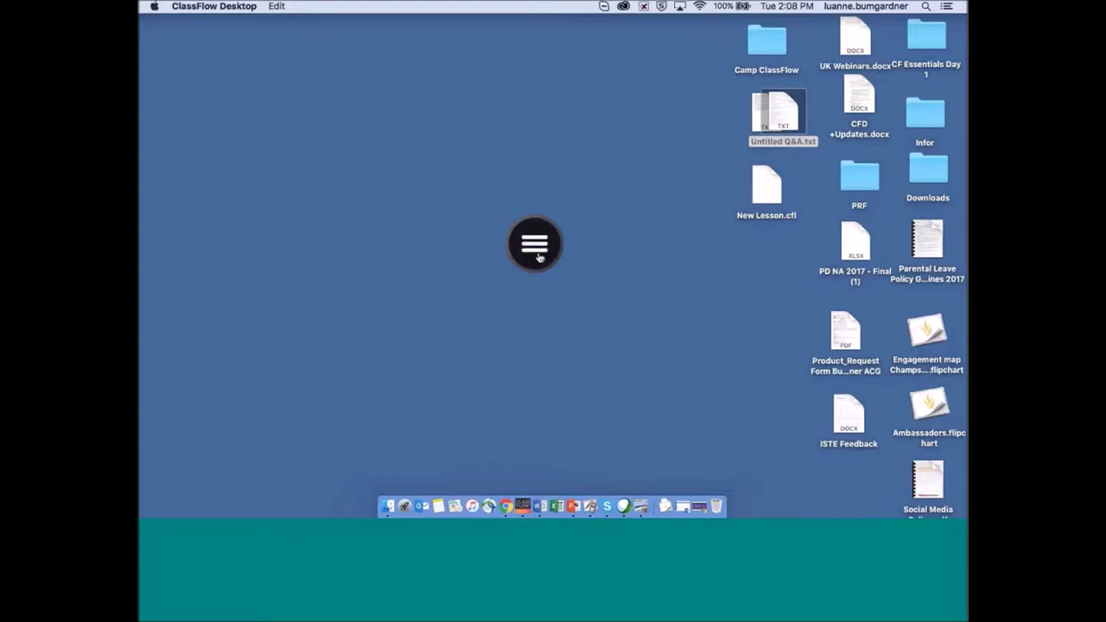
- Expand the ClassFlow radial menu, lower it slightly, and open the lesson Resources panel from its folder segment
click(537, 253)
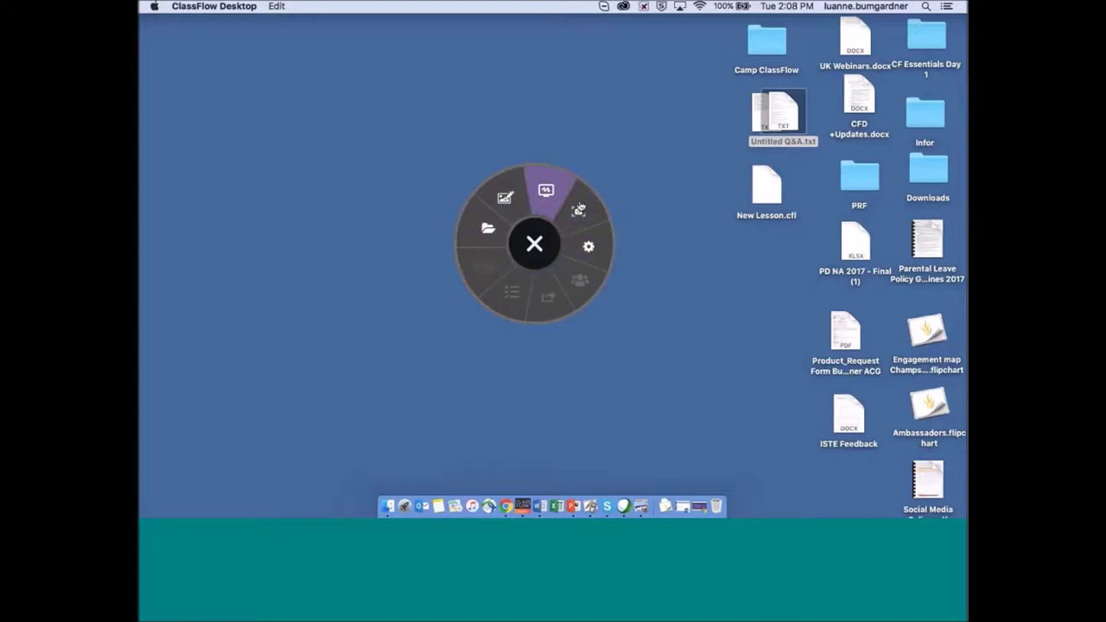
drag(534, 223, 530, 274)
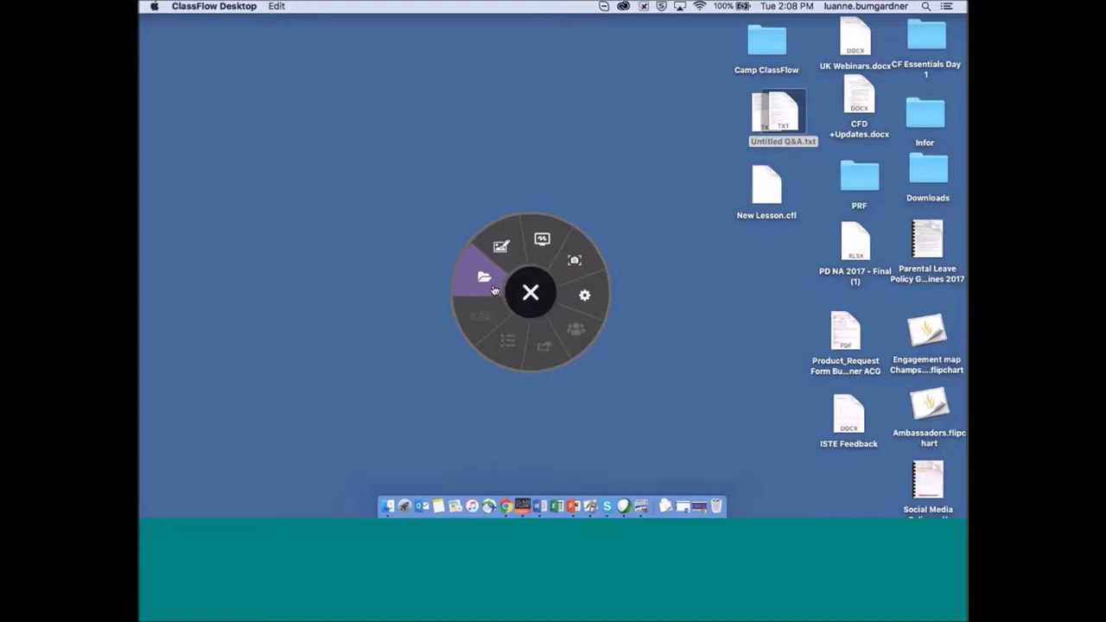
click(494, 289)
click(481, 276)
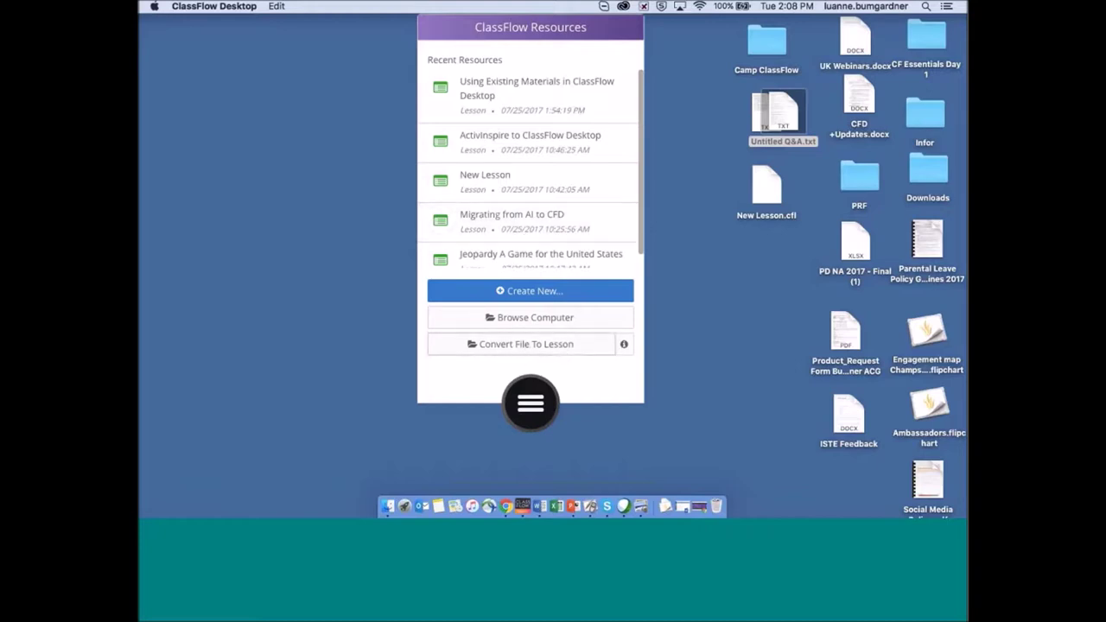
- Check which file types convert, close Resources, and run 'Writing Expressions and Equations' full-screen with the menu aside
click(623, 345)
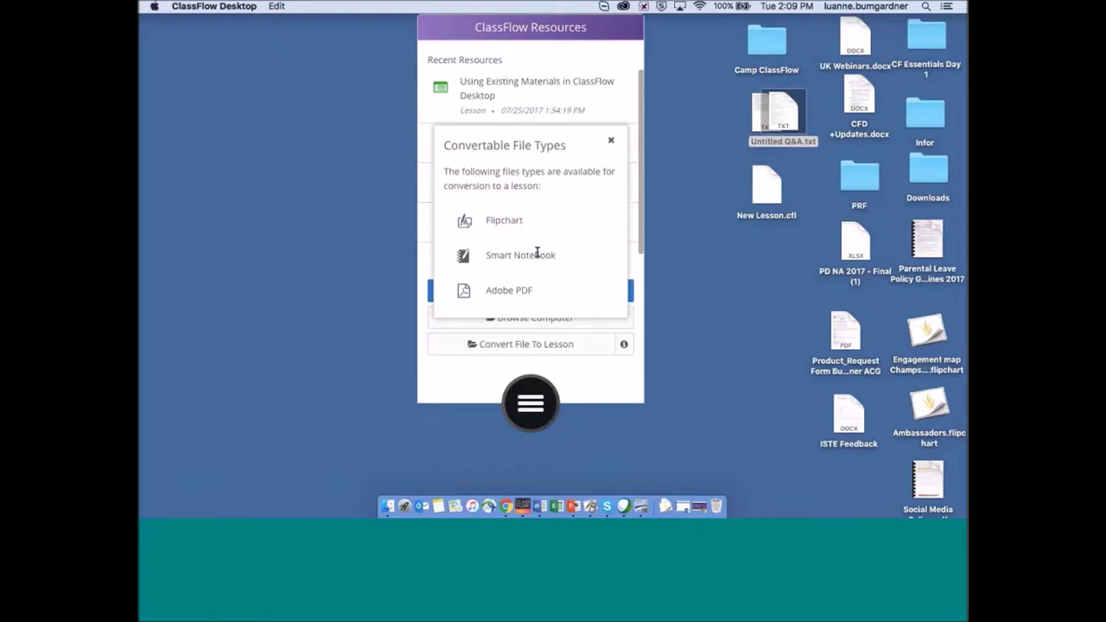
click(611, 140)
click(530, 402)
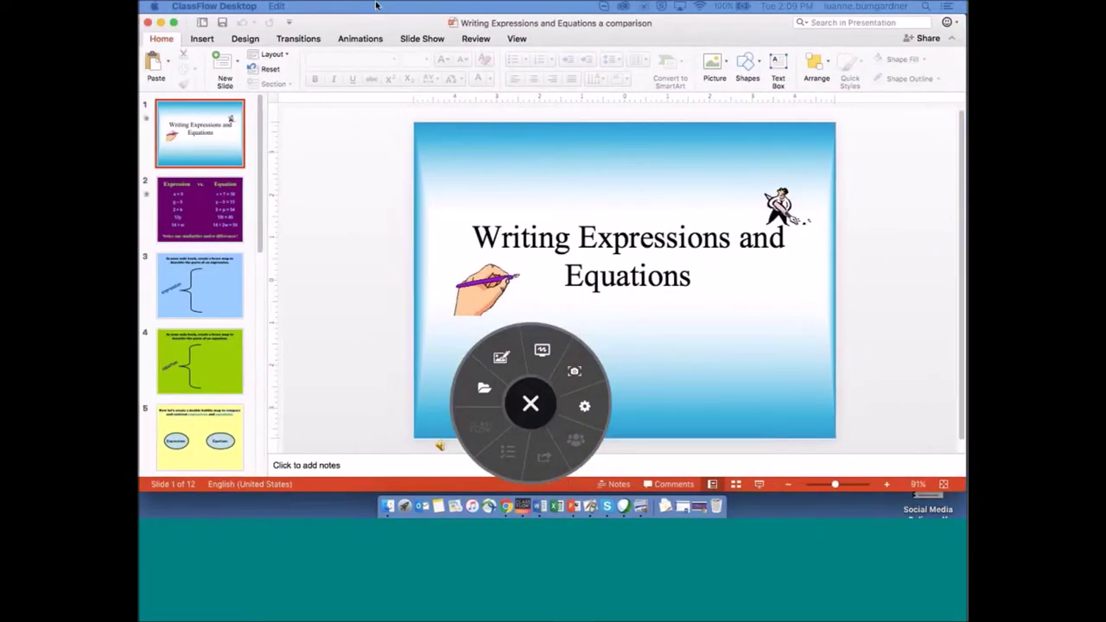
click(761, 484)
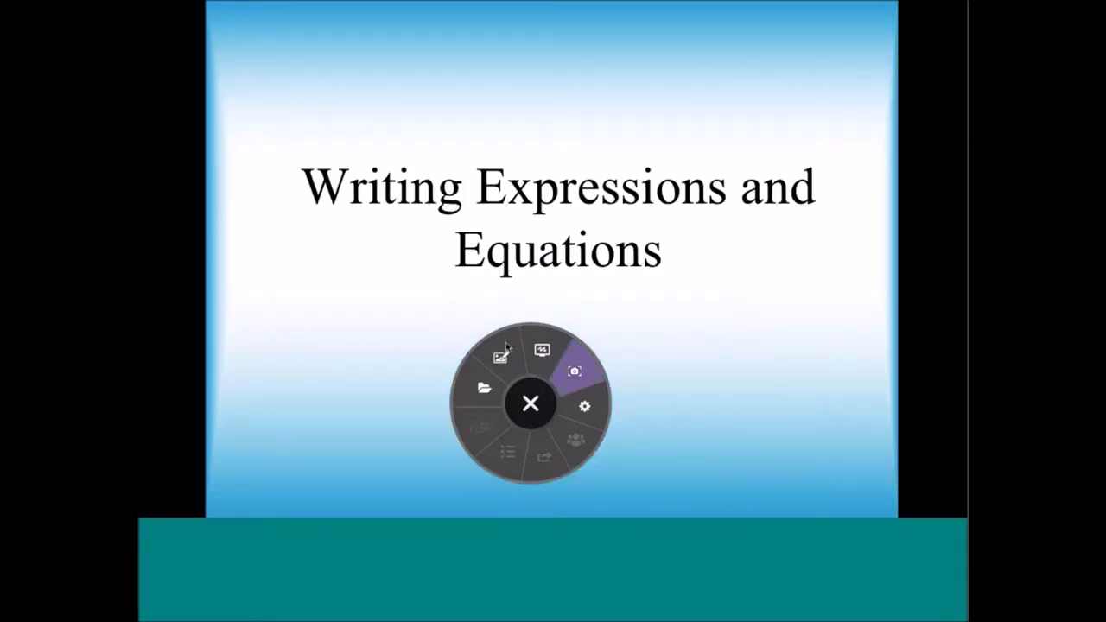
drag(658, 353, 863, 404)
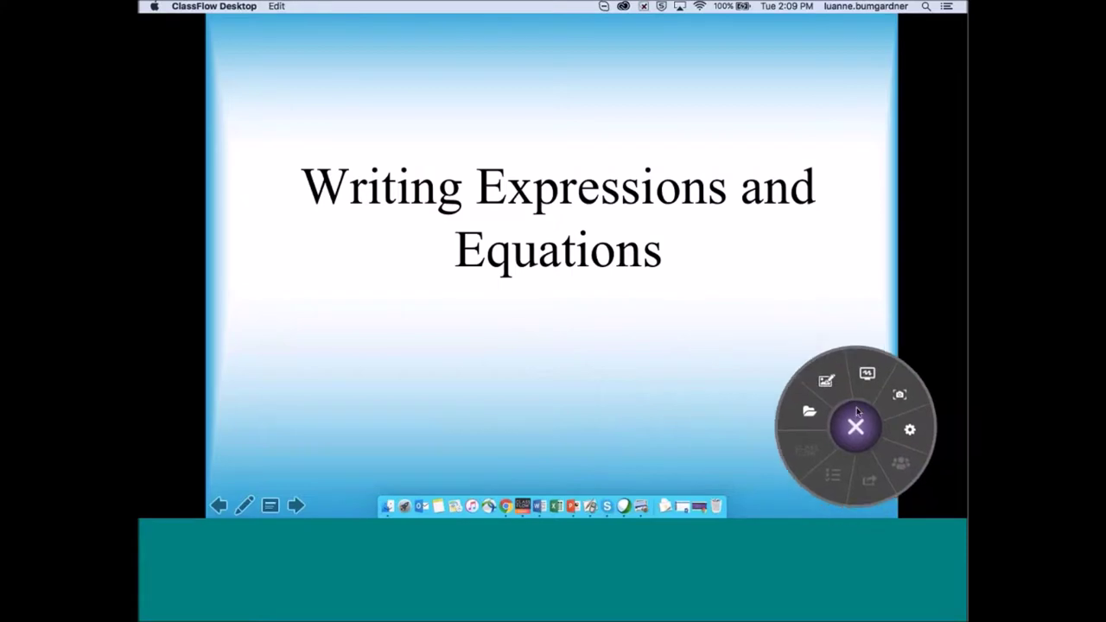
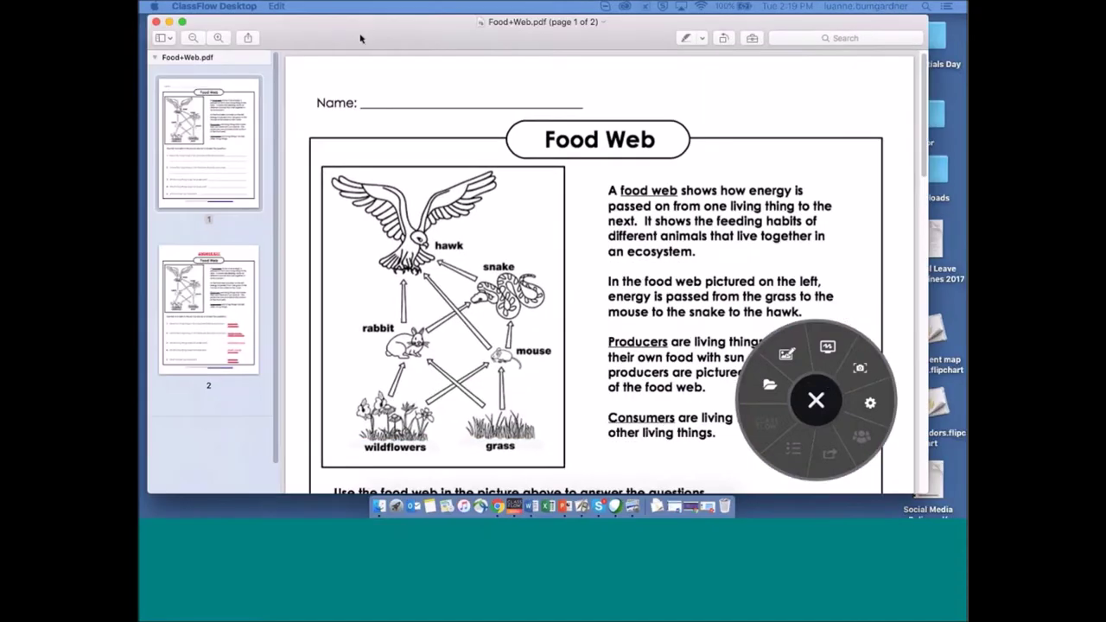
- Hide Preview's thumbnail sidebar, zoom out on the Food Web page, and start ClassFlow annotation
click(163, 38)
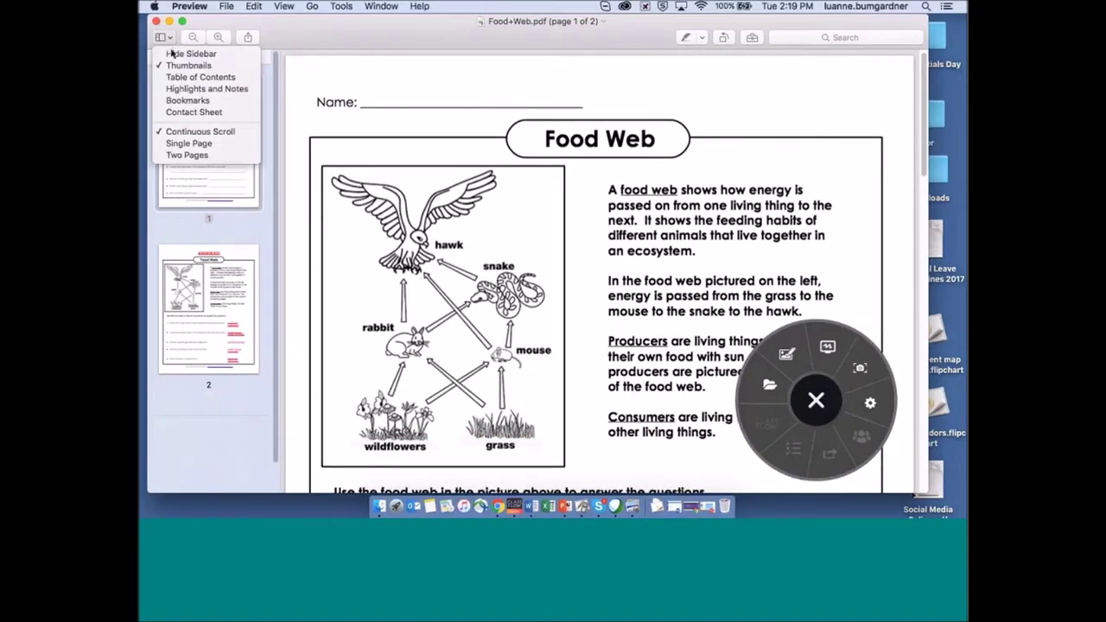
click(190, 53)
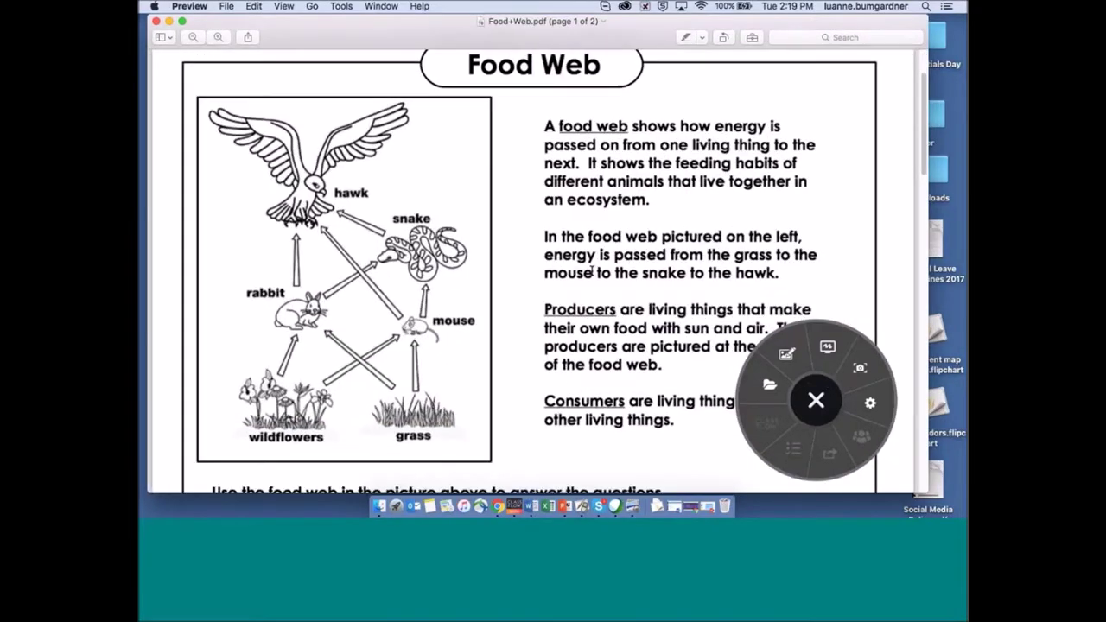
click(194, 38)
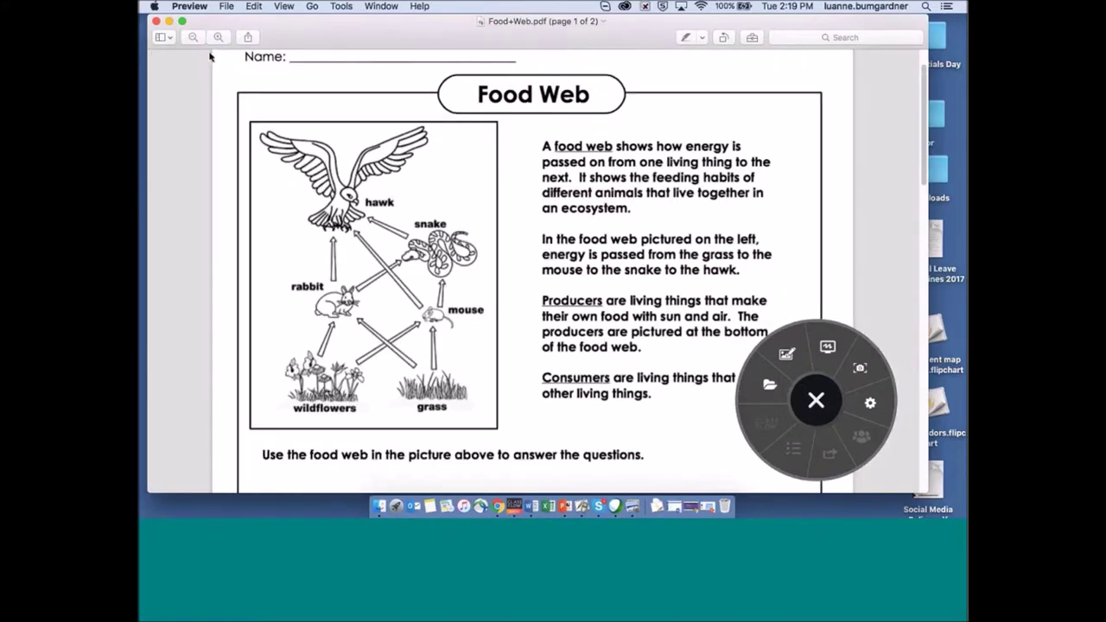
scroll(420, 165, up, 2)
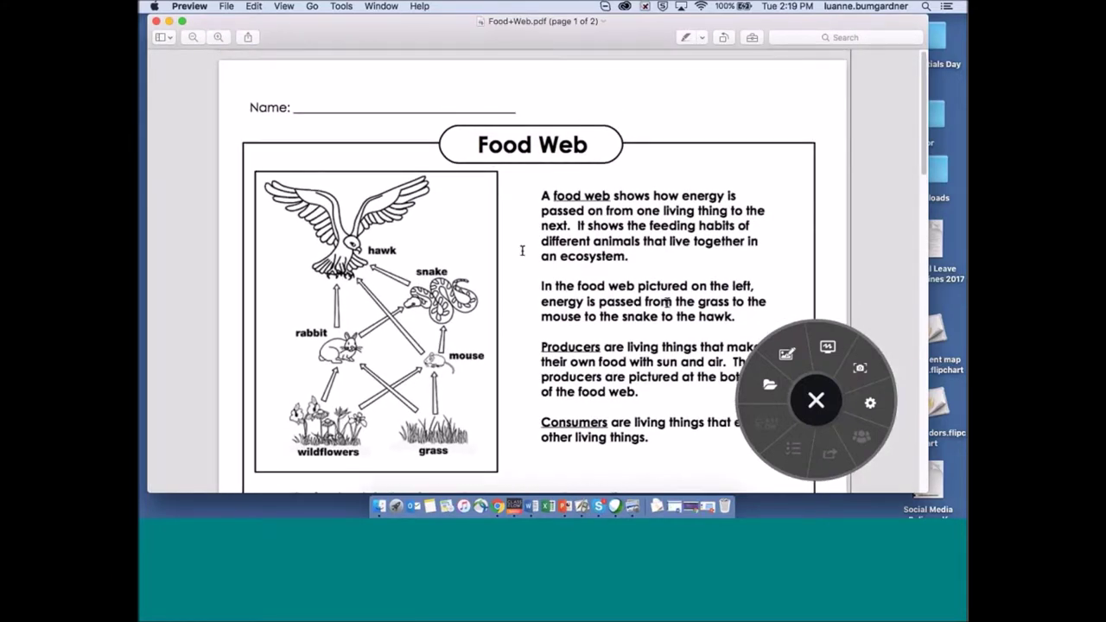
click(788, 356)
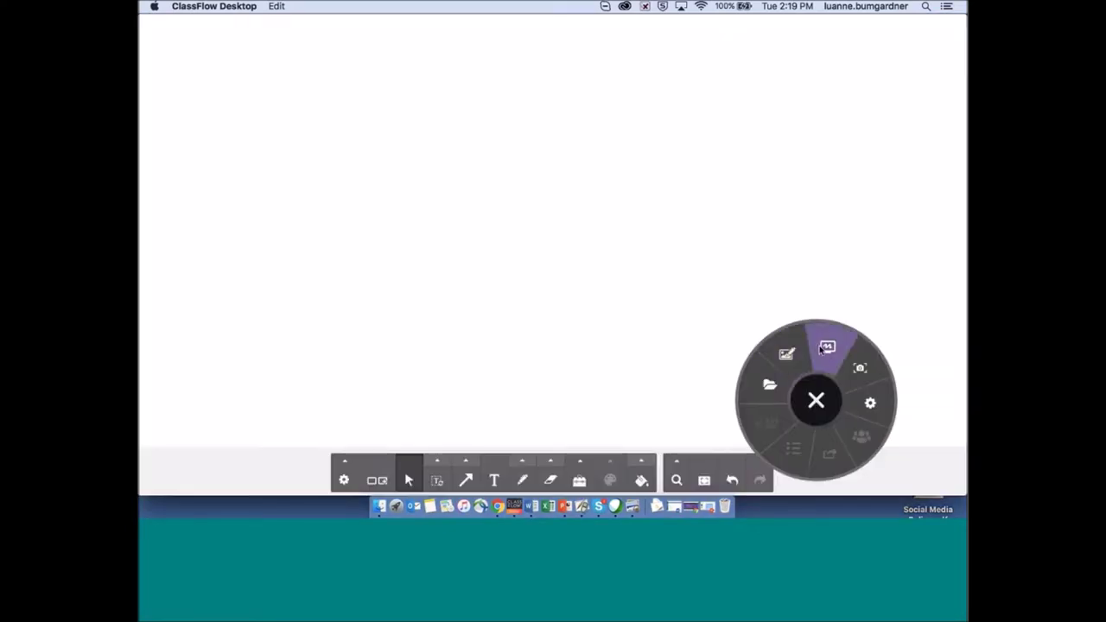
click(823, 348)
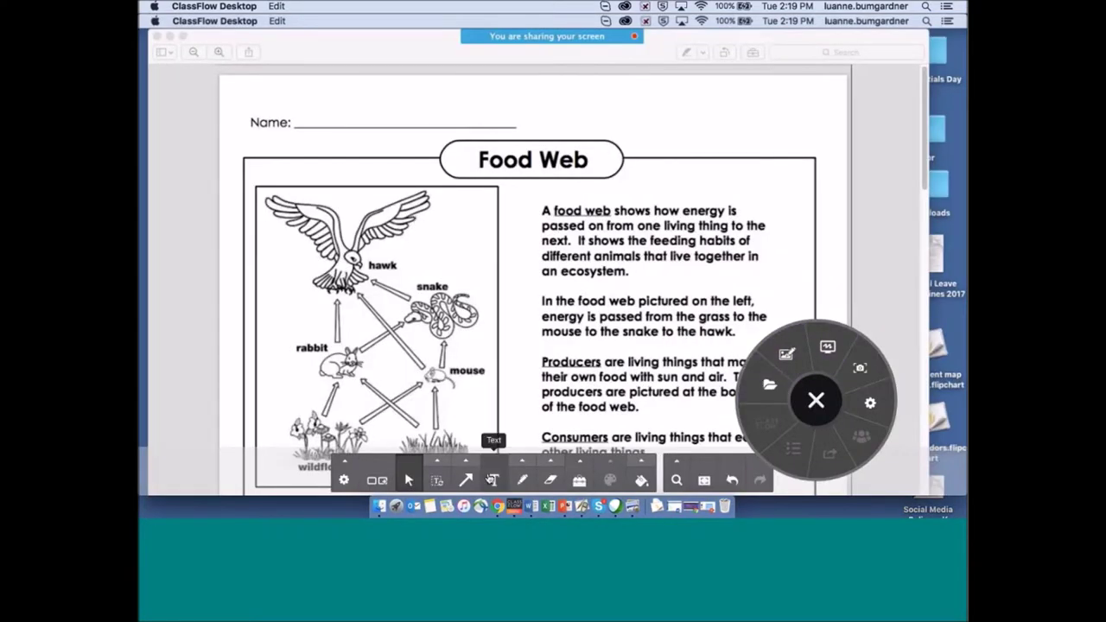
- Handwrite 'Name' on the Name line with the pen, then switch to the wide cyan highlighter
click(522, 480)
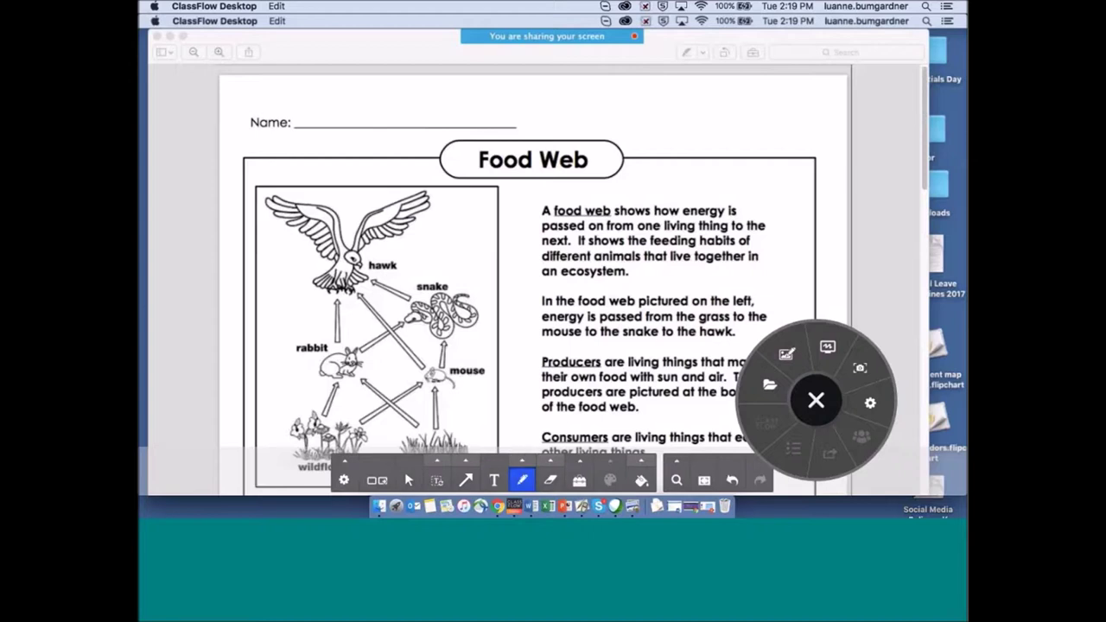
mouse_move(307, 122)
mouse_down()
mouse_move(327, 110)
mouse_move(342, 110)
mouse_move(337, 125)
mouse_move(450, 122)
mouse_up()
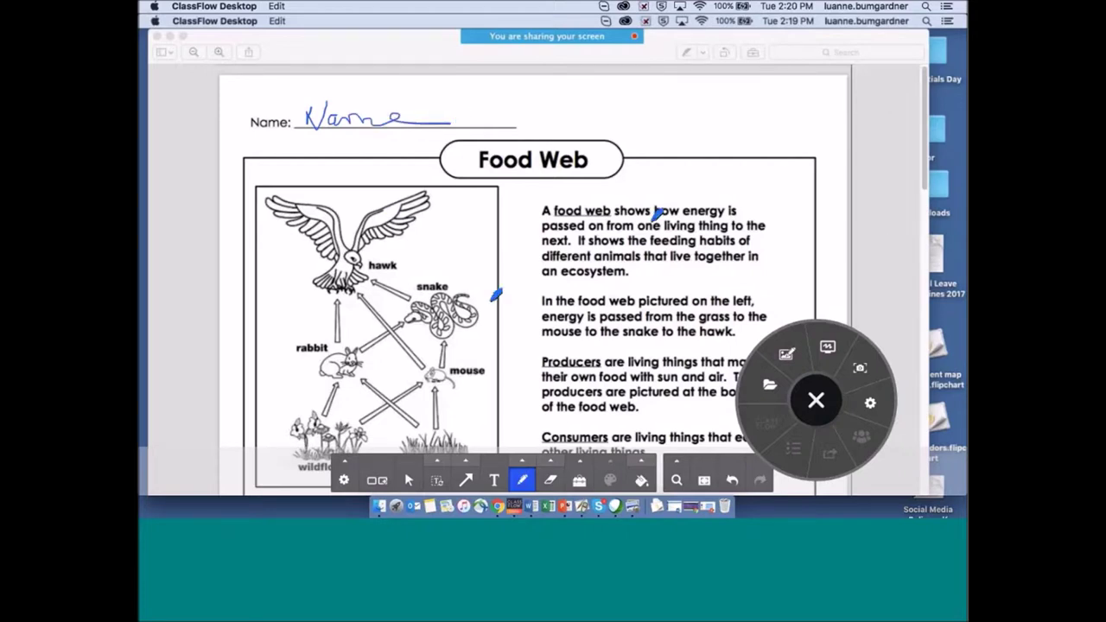
click(524, 465)
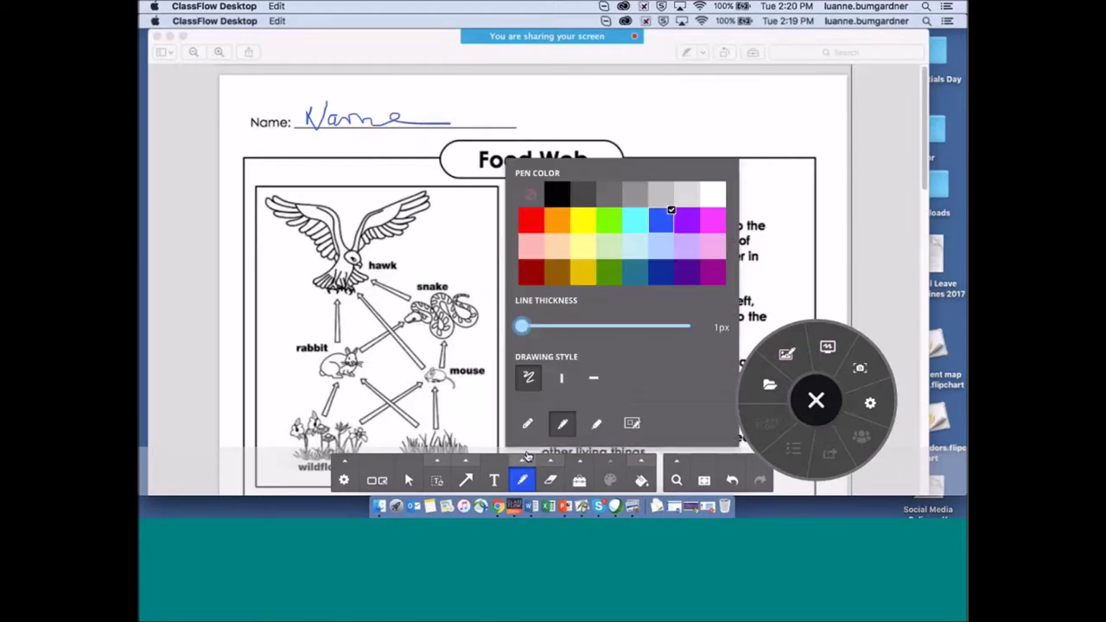
click(599, 427)
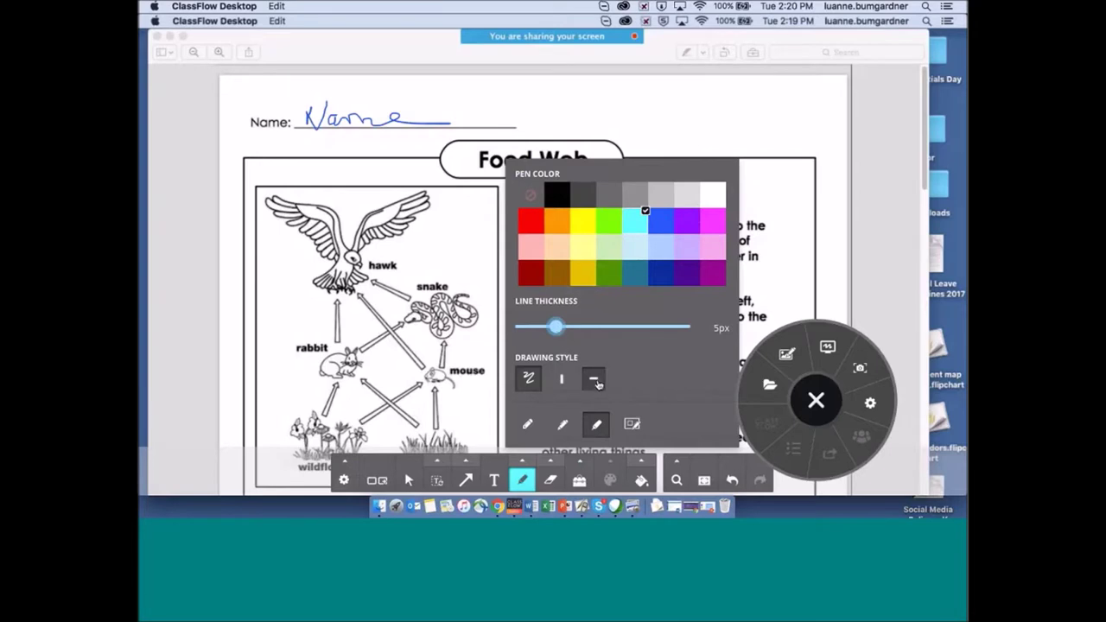
click(522, 480)
- Highlight the food web definition, 'an ecosystem', and the hawk and snake labels
drag(545, 210, 804, 208)
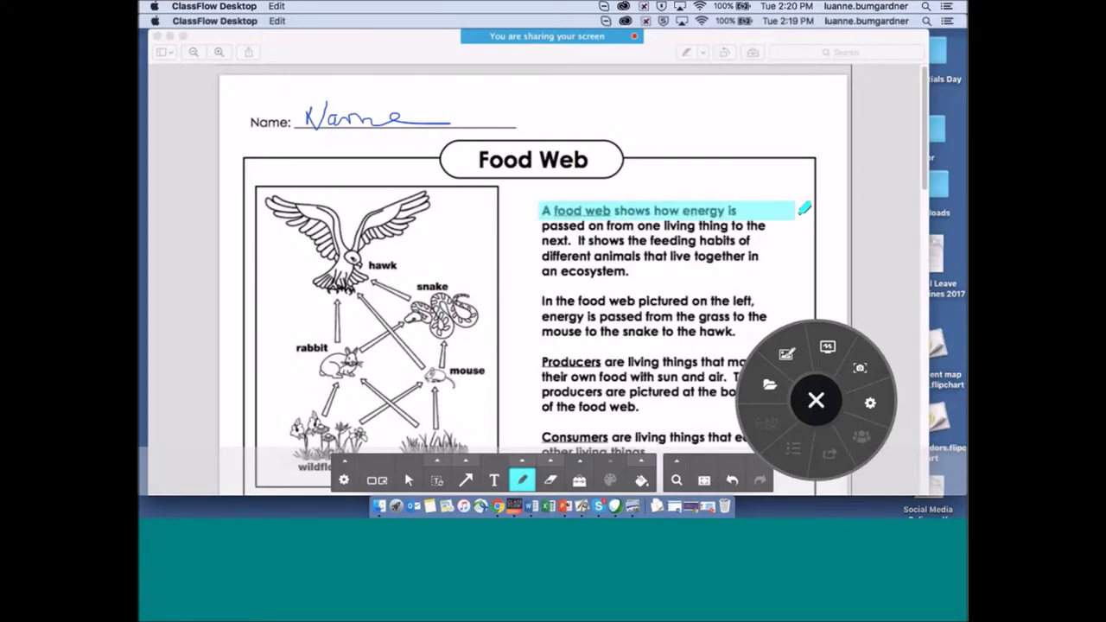
drag(542, 271, 628, 271)
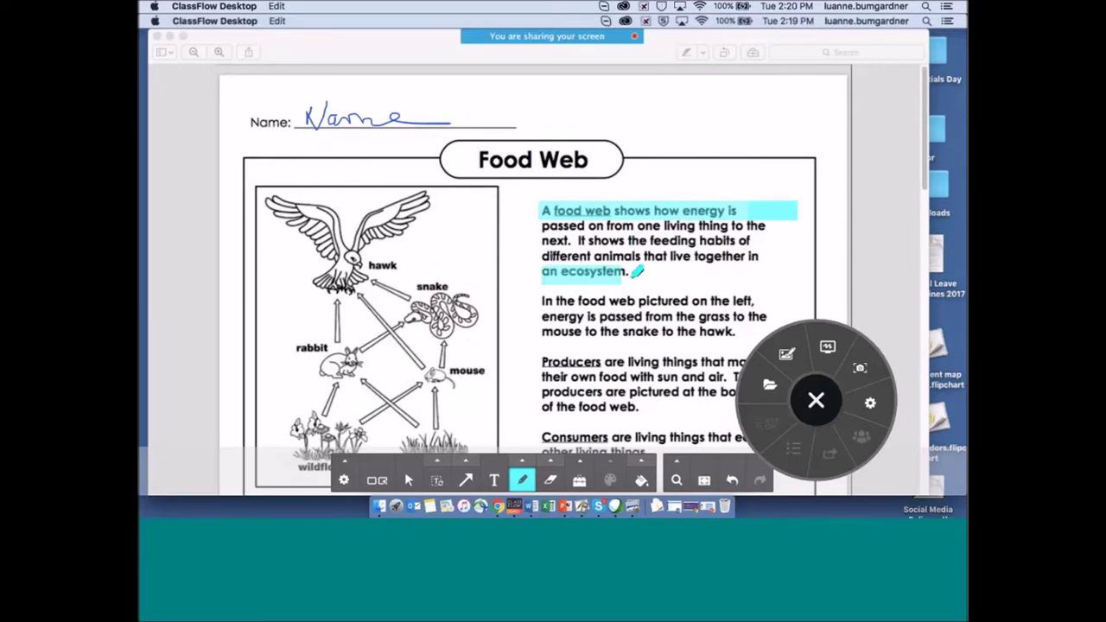
mouse_move(370, 265)
mouse_down()
mouse_move(406, 266)
mouse_move(449, 287)
mouse_up()
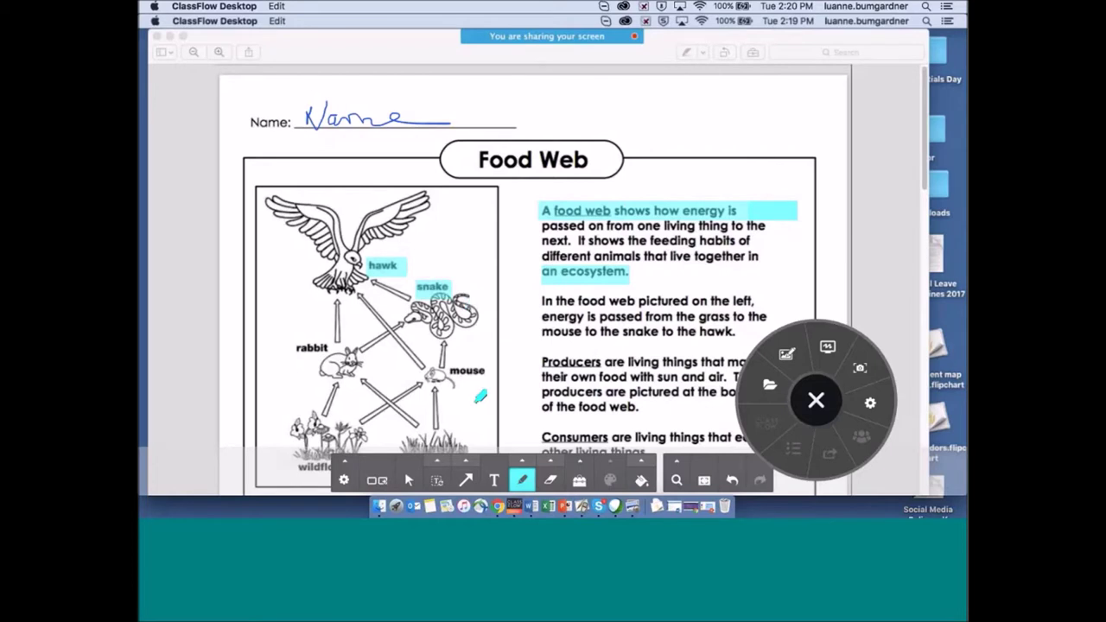
click(376, 480)
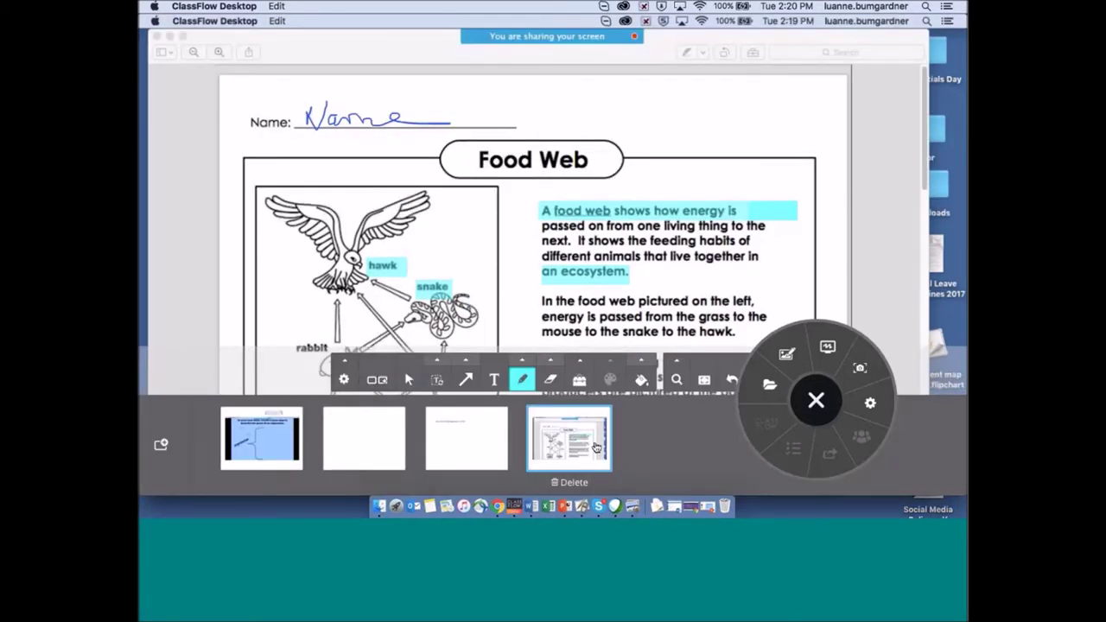
- Delete the blank second page, return to the Food Web page, and hide the carousel
click(356, 442)
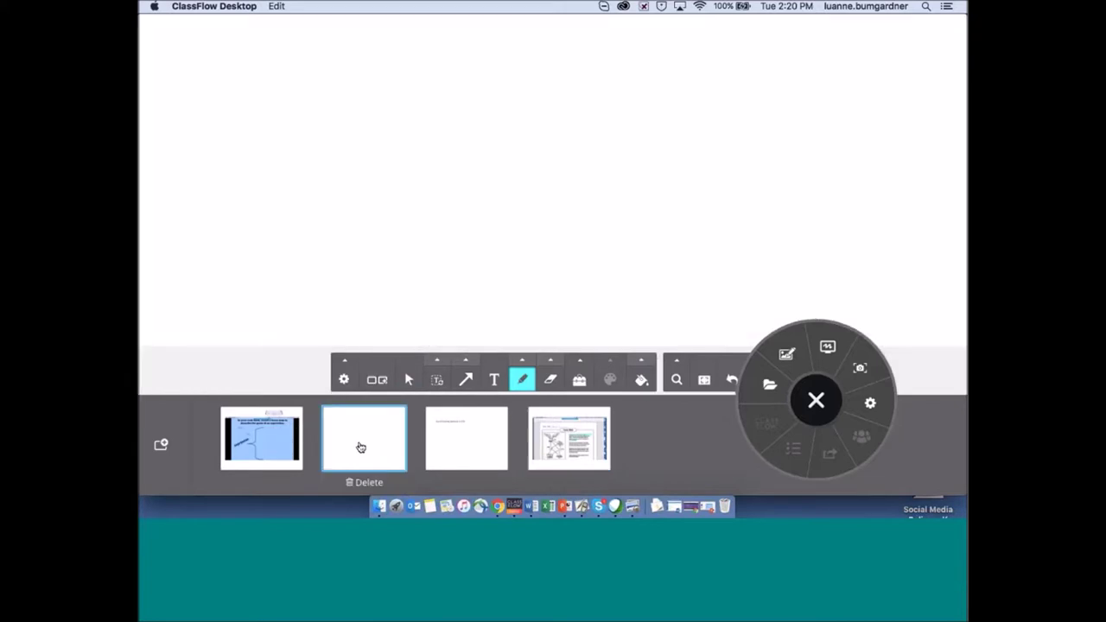
click(369, 482)
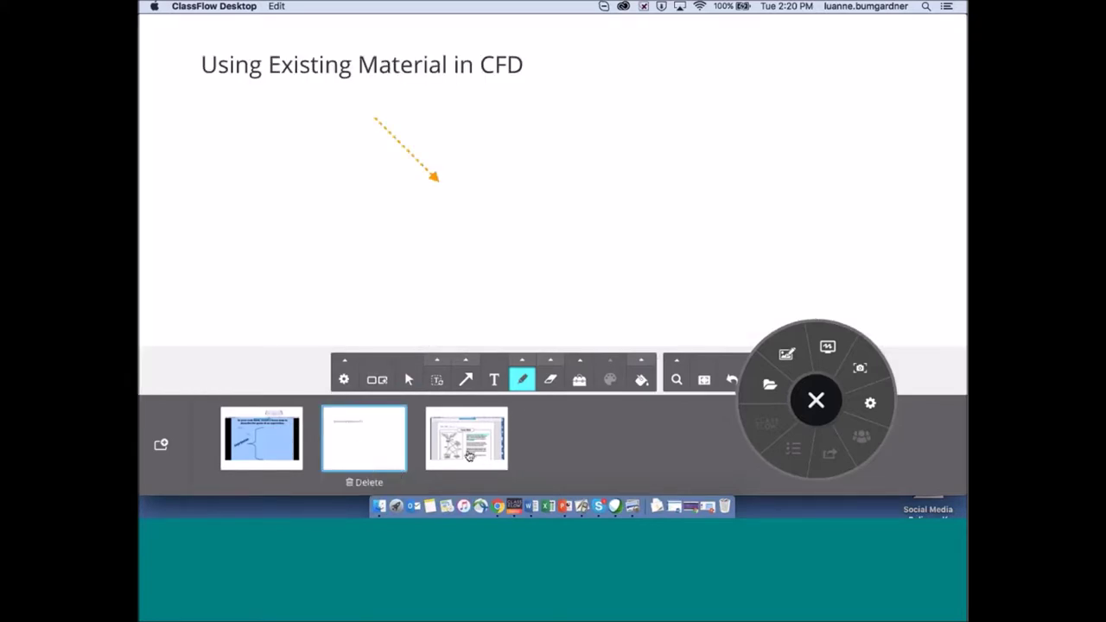
click(466, 454)
click(380, 379)
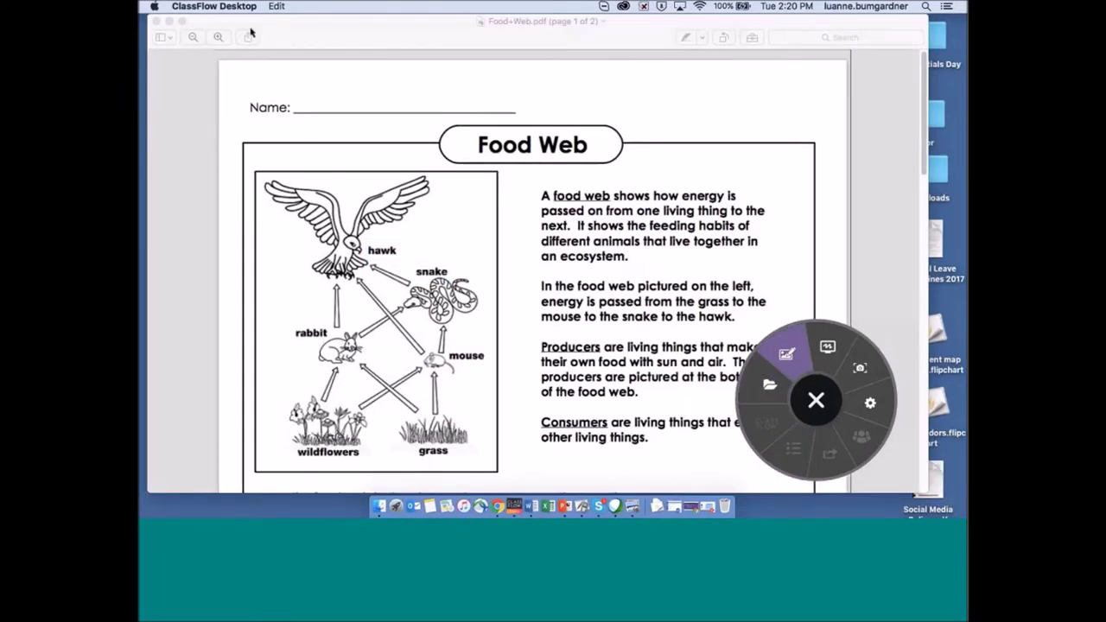
click(786, 354)
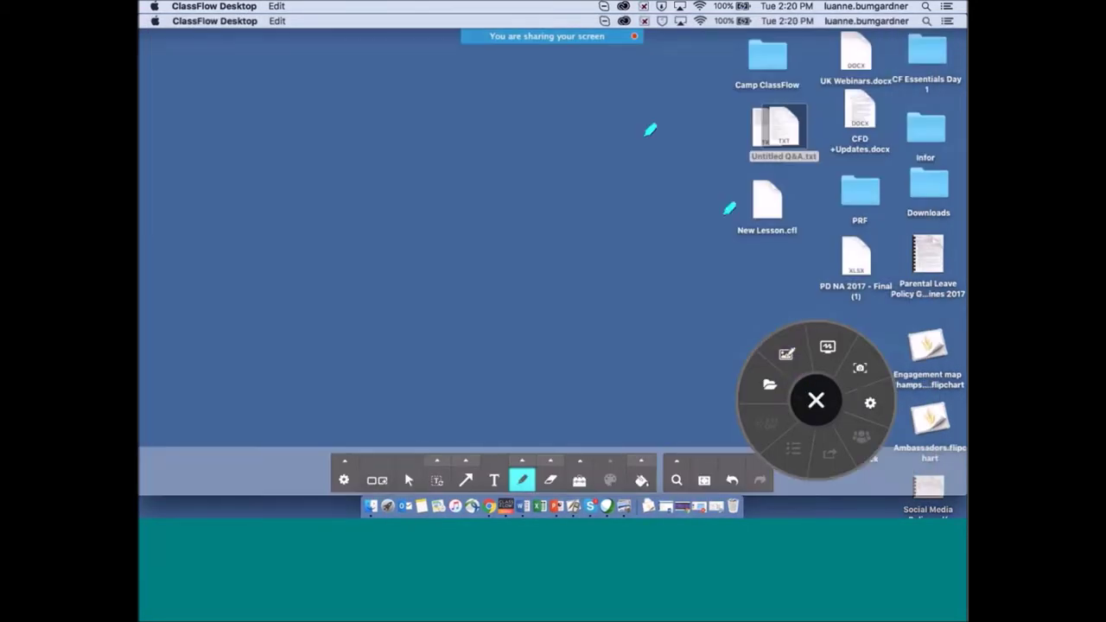
- Draw four wide cyan highlighter stripes across the bare desktop
drag(267, 238, 554, 238)
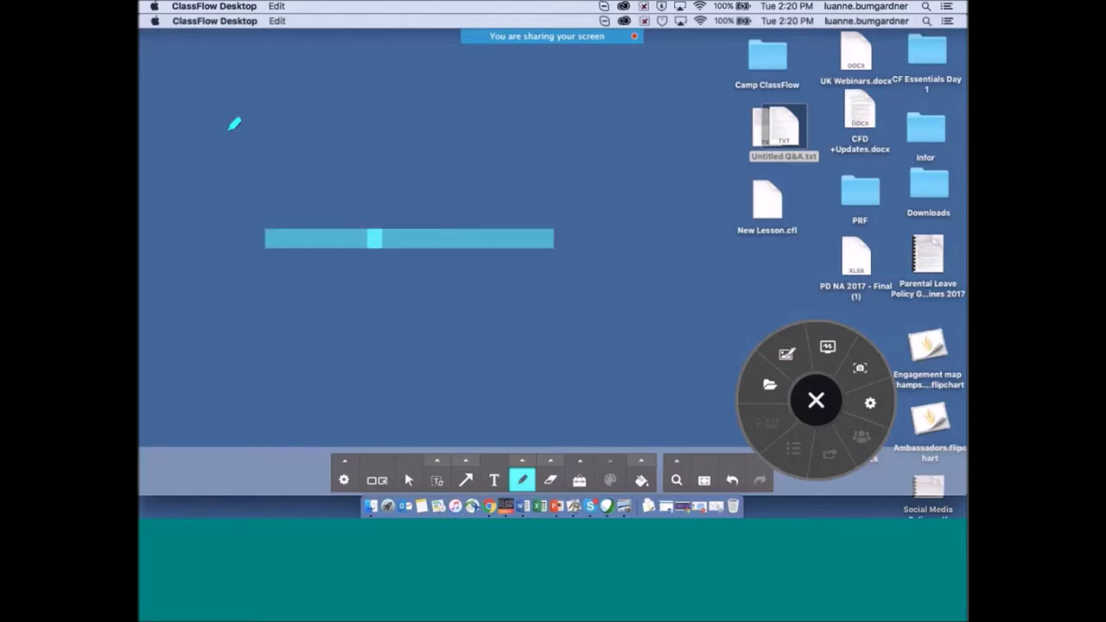
drag(229, 133, 513, 133)
drag(511, 295, 716, 296)
drag(345, 192, 592, 191)
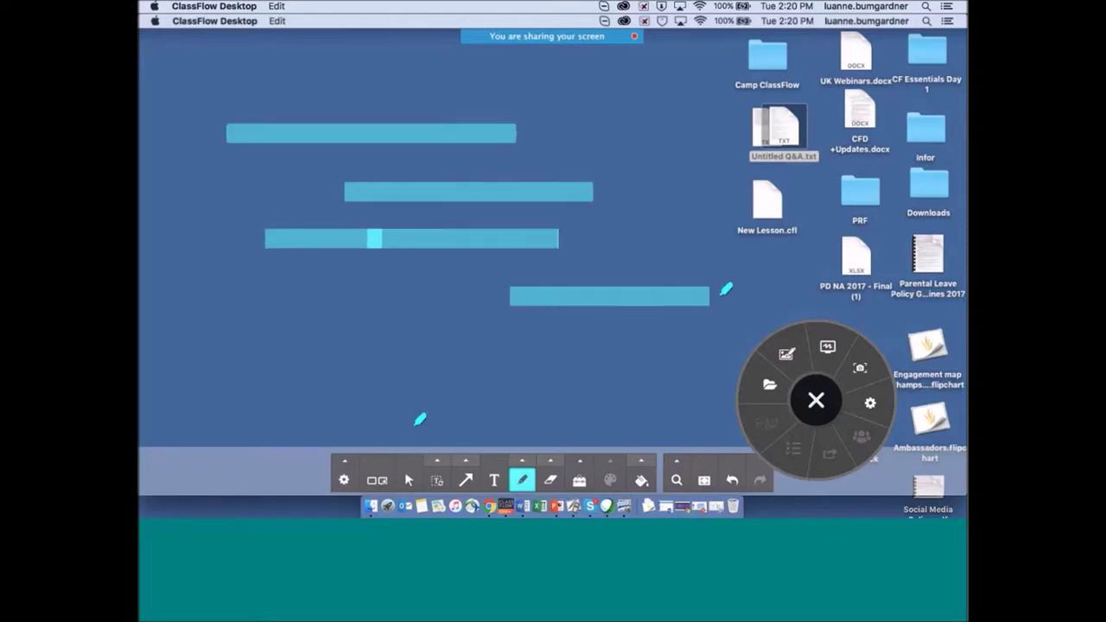
- Reset the pen to the thin 1px standard pen and exit desktop annotation
click(532, 453)
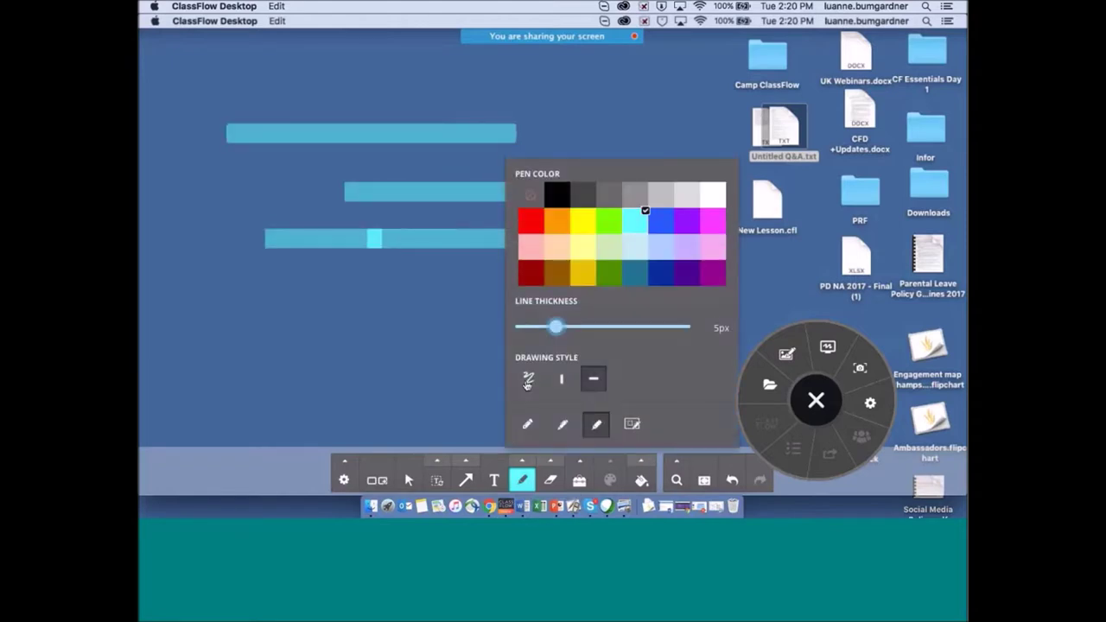
click(561, 425)
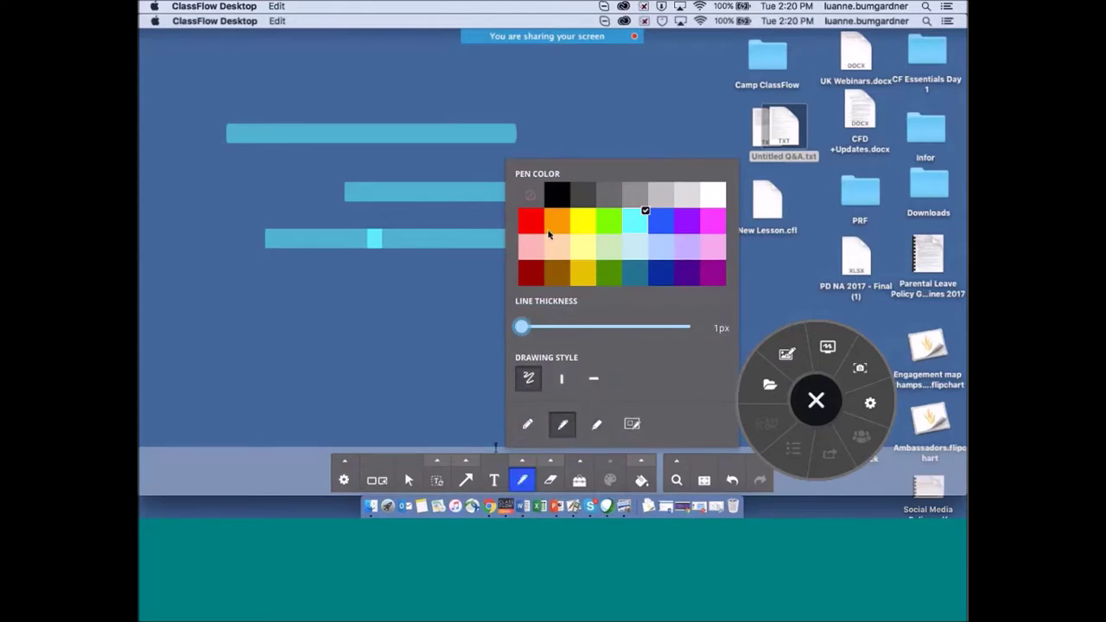
click(522, 480)
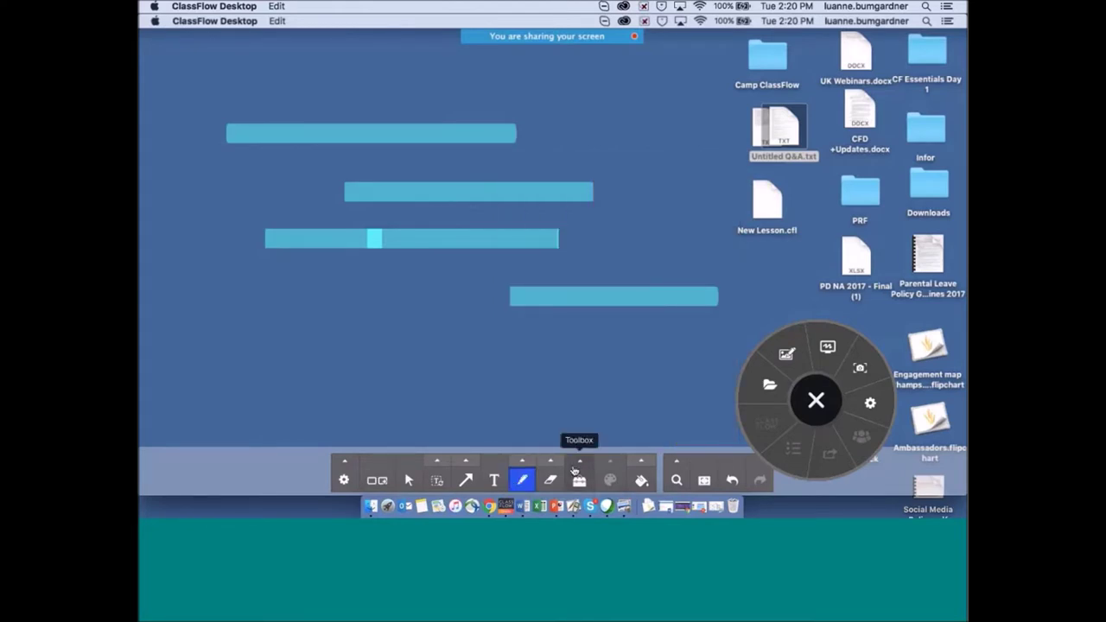
click(579, 479)
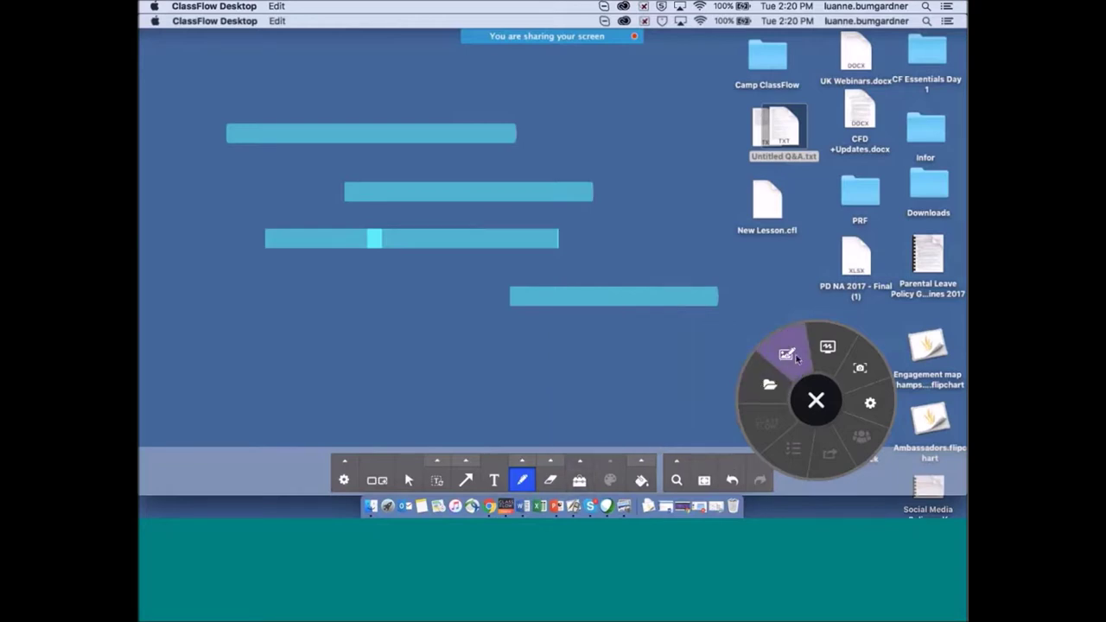
click(795, 356)
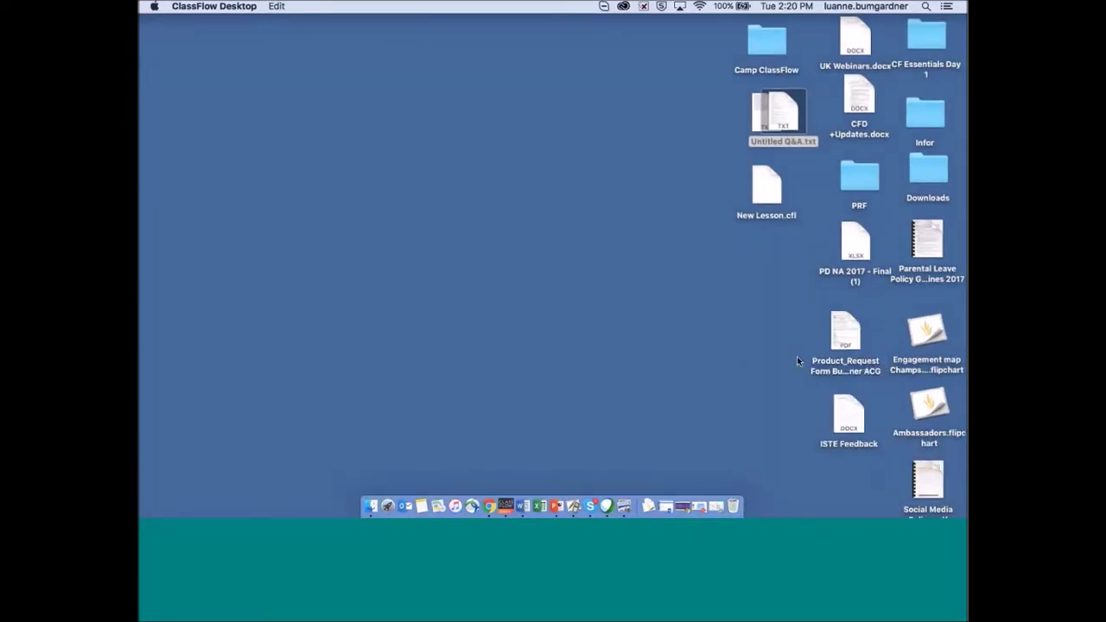
- Reopen desktop annotation, review the five page thumbnails, and bring up Save as Lesson
click(796, 356)
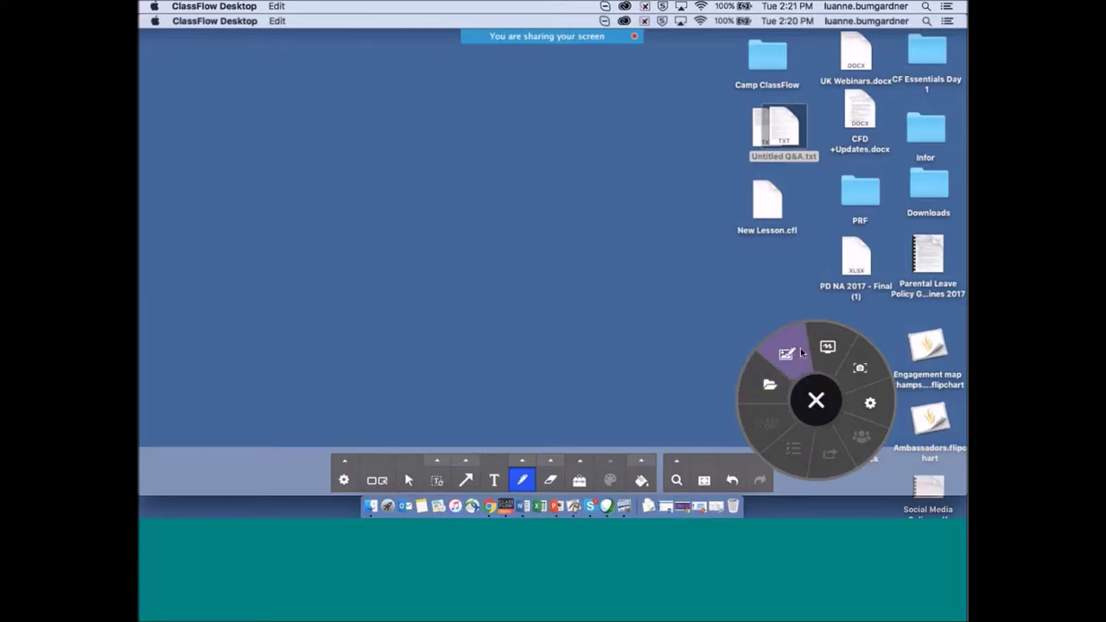
click(380, 481)
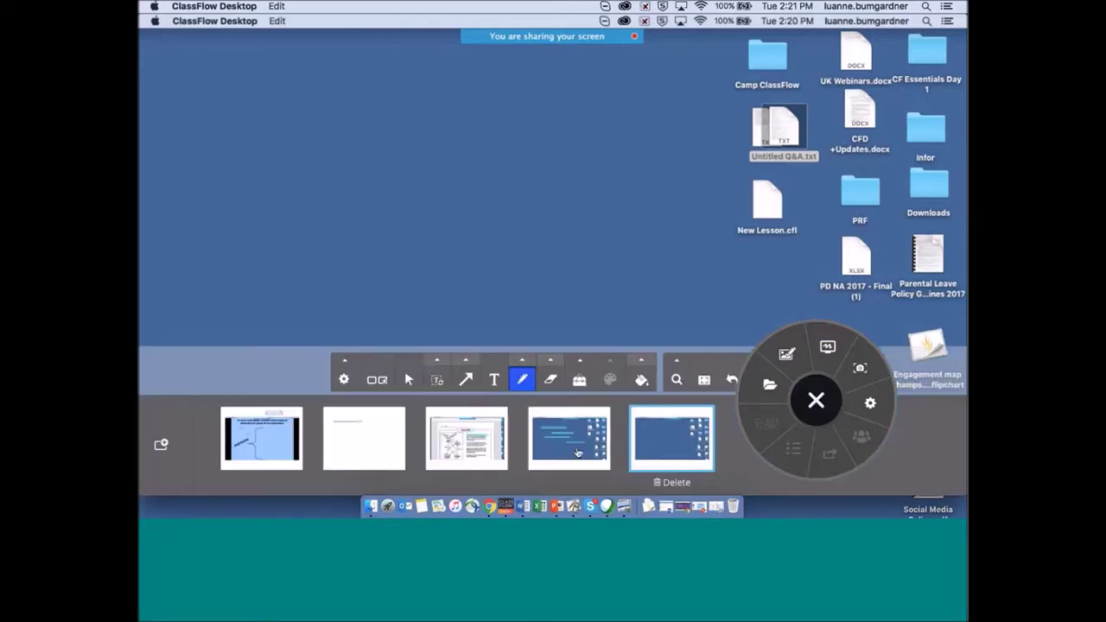
click(376, 380)
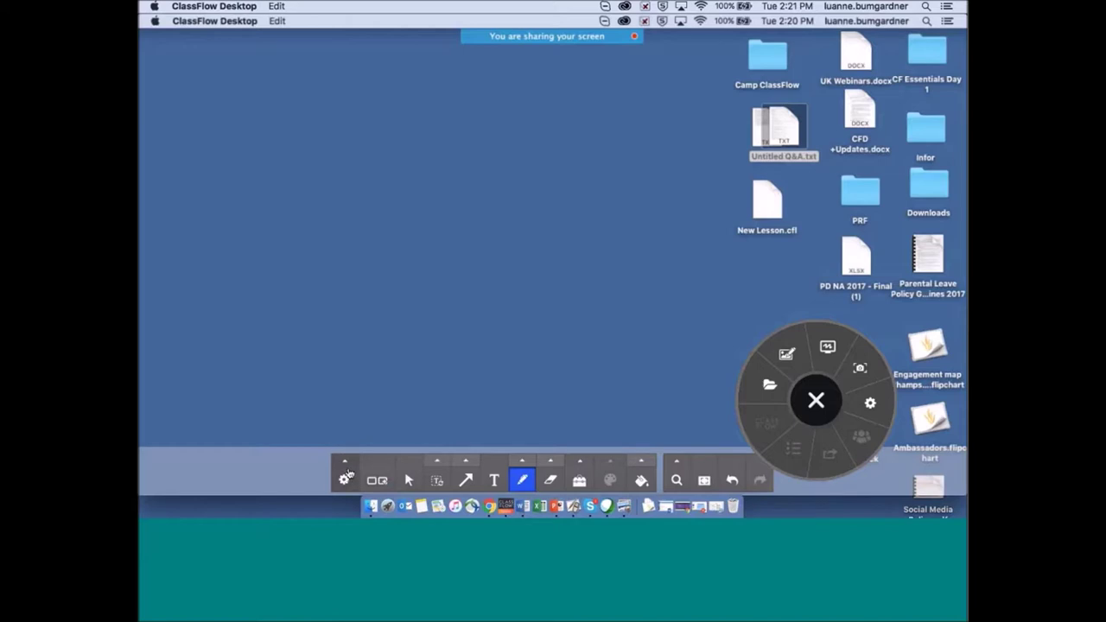
click(346, 464)
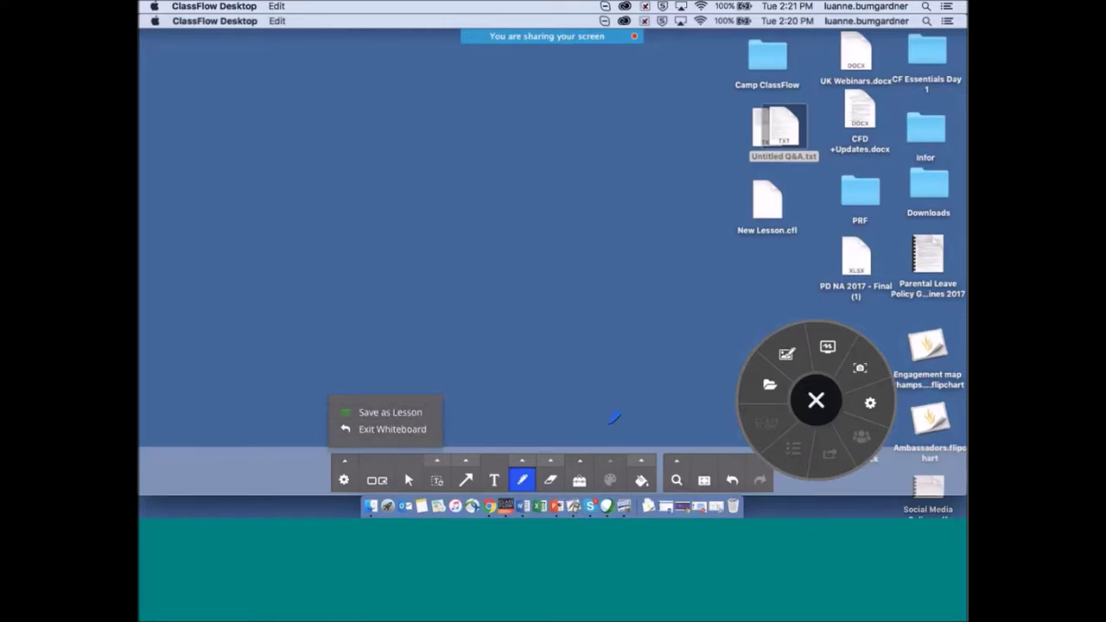
click(409, 480)
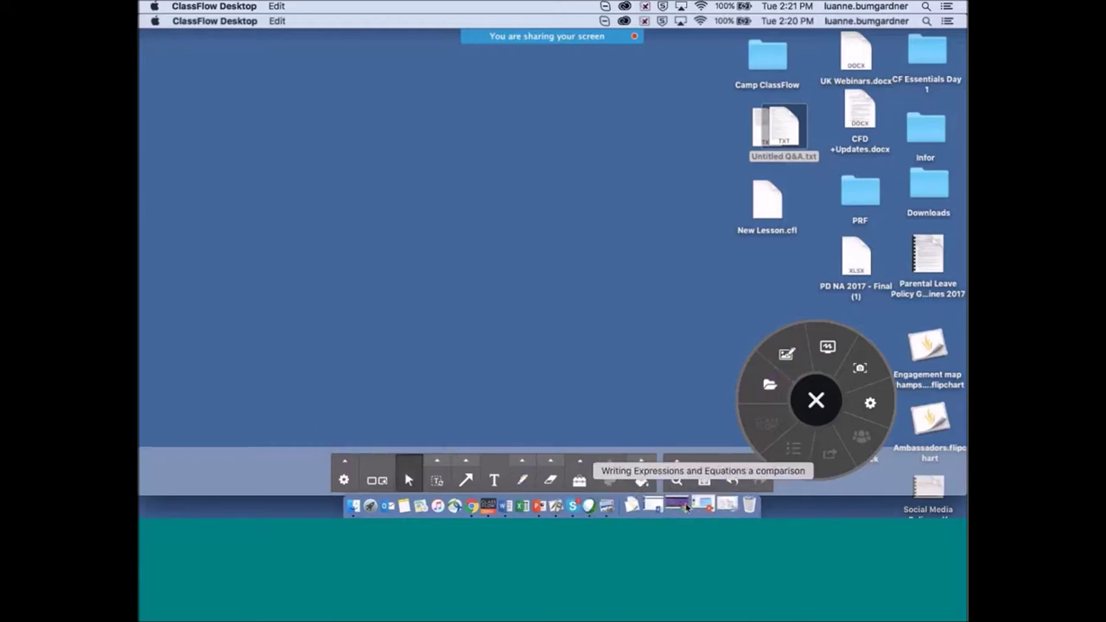
- Go to newsela.com in a new Chrome tab
click(685, 502)
click(921, 30)
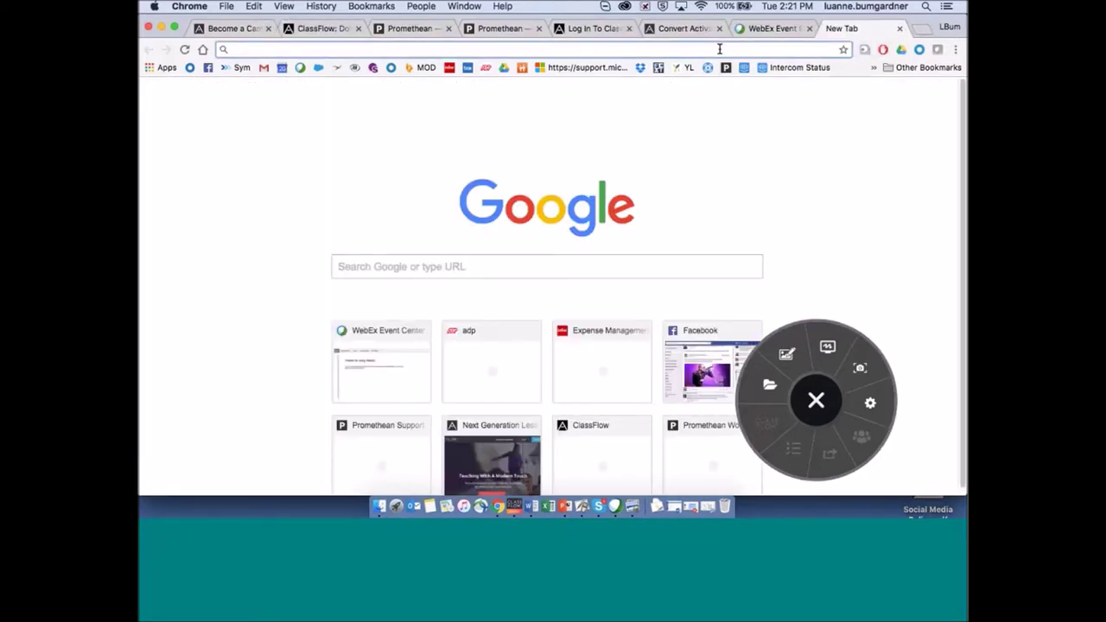
text(ne)
text(wsle)
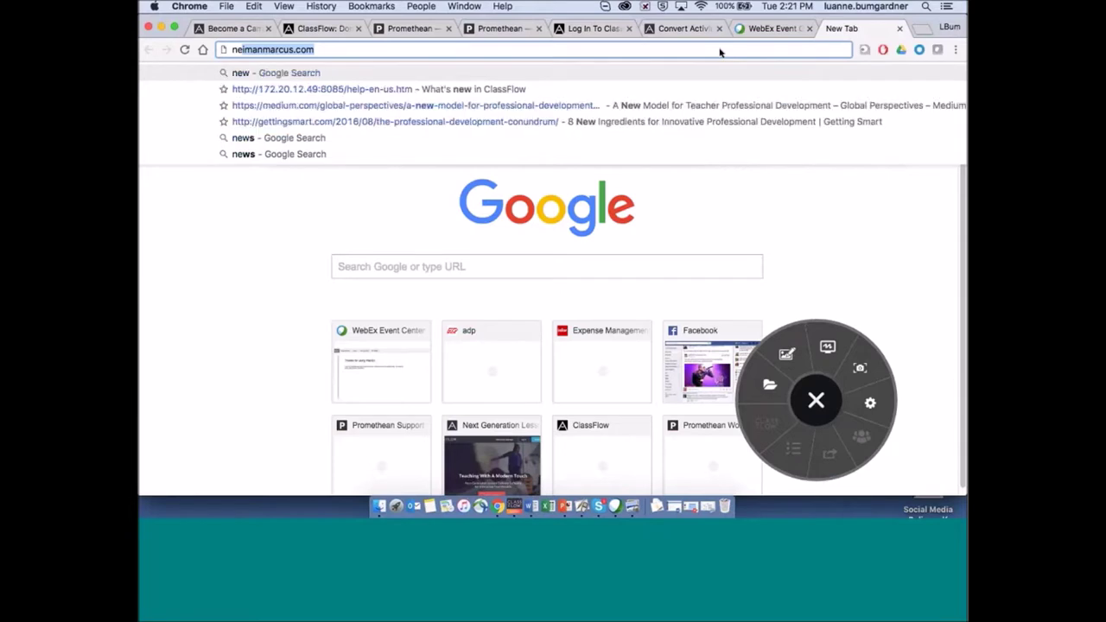
key(BackSpace)
key(BackSpace)
key(BackSpace)
text(ela.c)
key(Return)
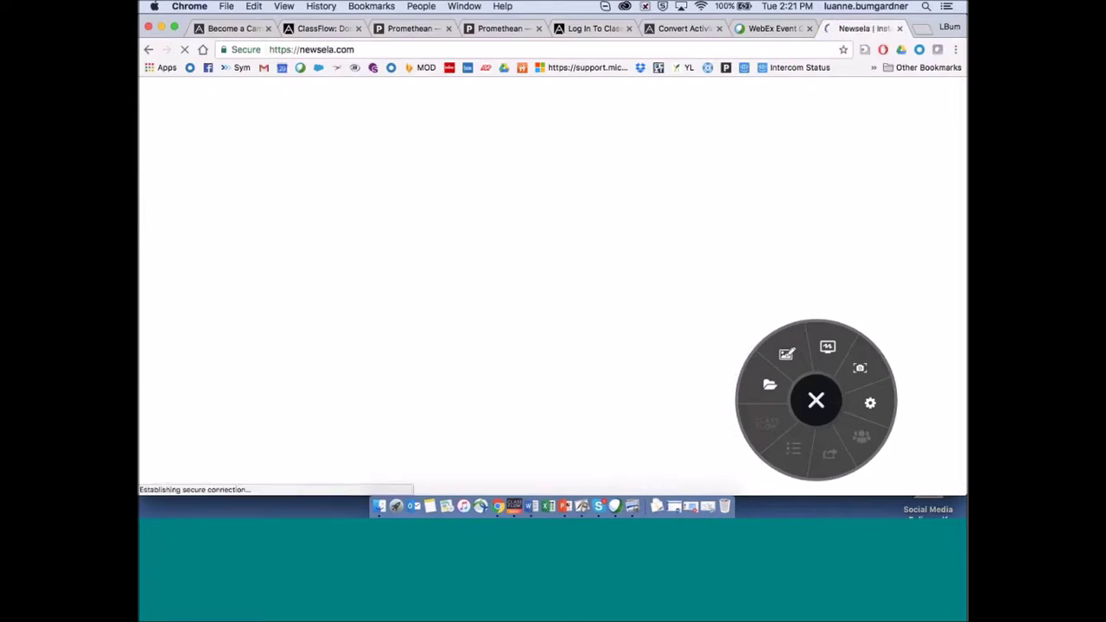
- Open Newsela's Latest News and select the teens' robotics competition article
mouse_move(670, 109)
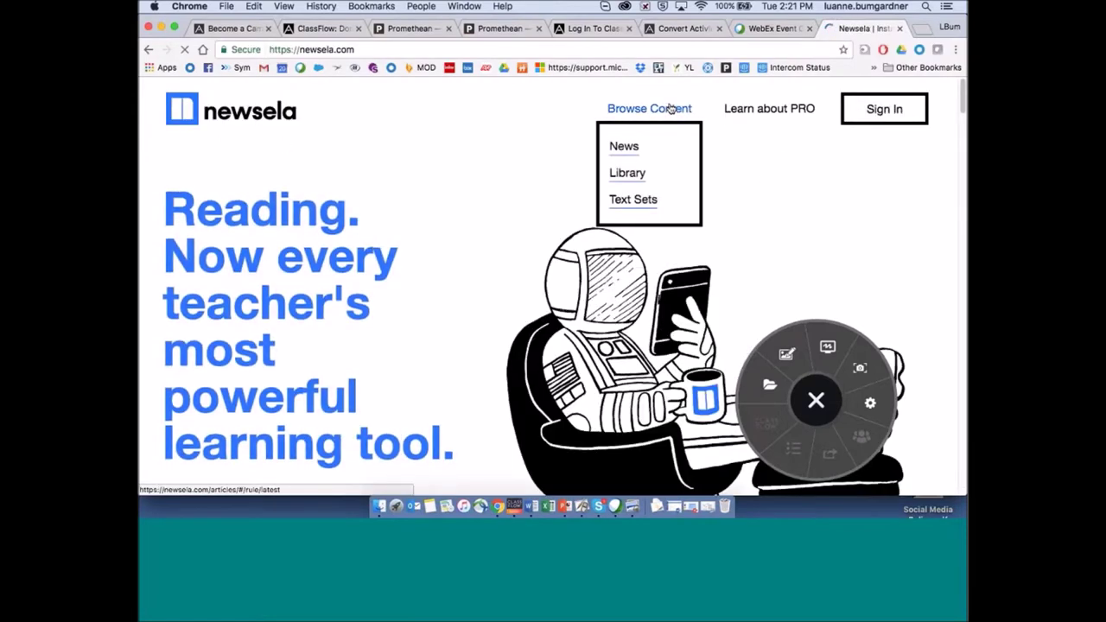
click(630, 147)
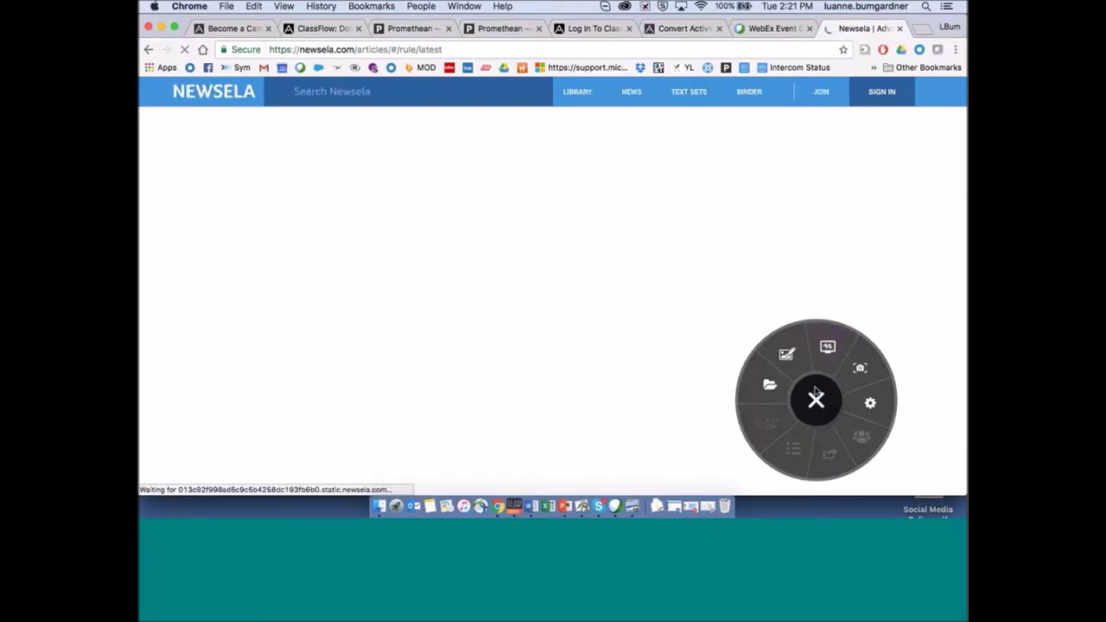
drag(815, 394, 878, 414)
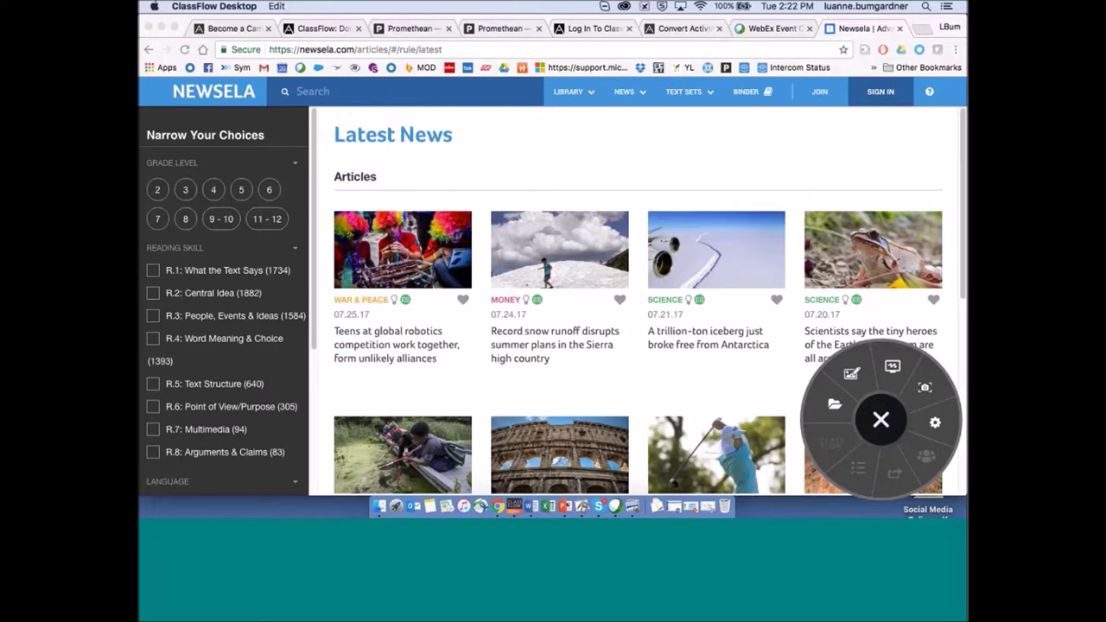
click(423, 321)
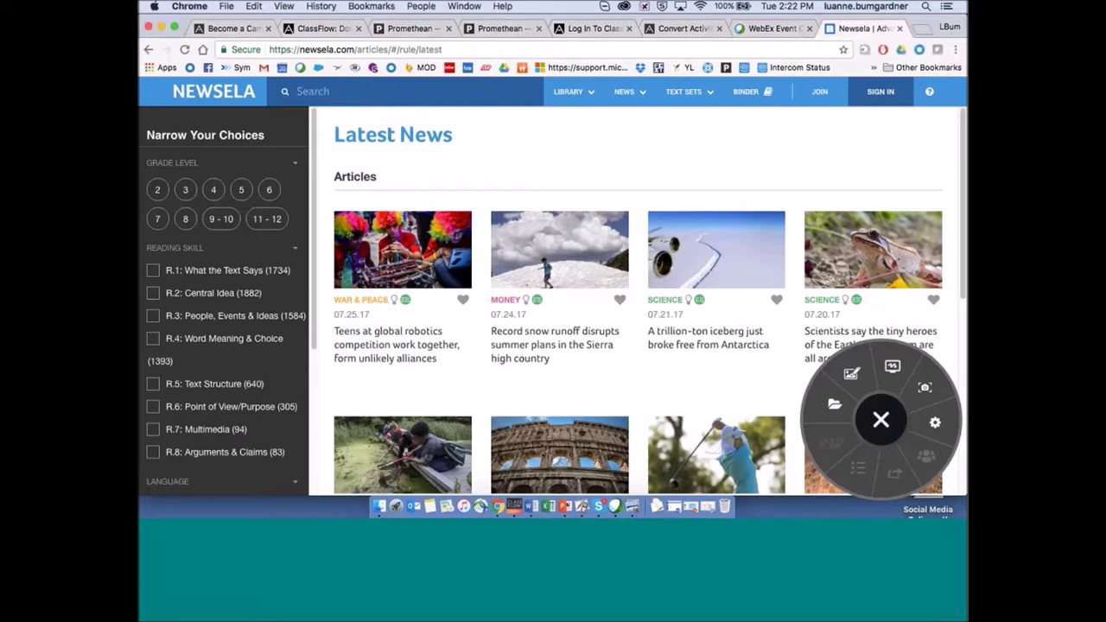
click(399, 281)
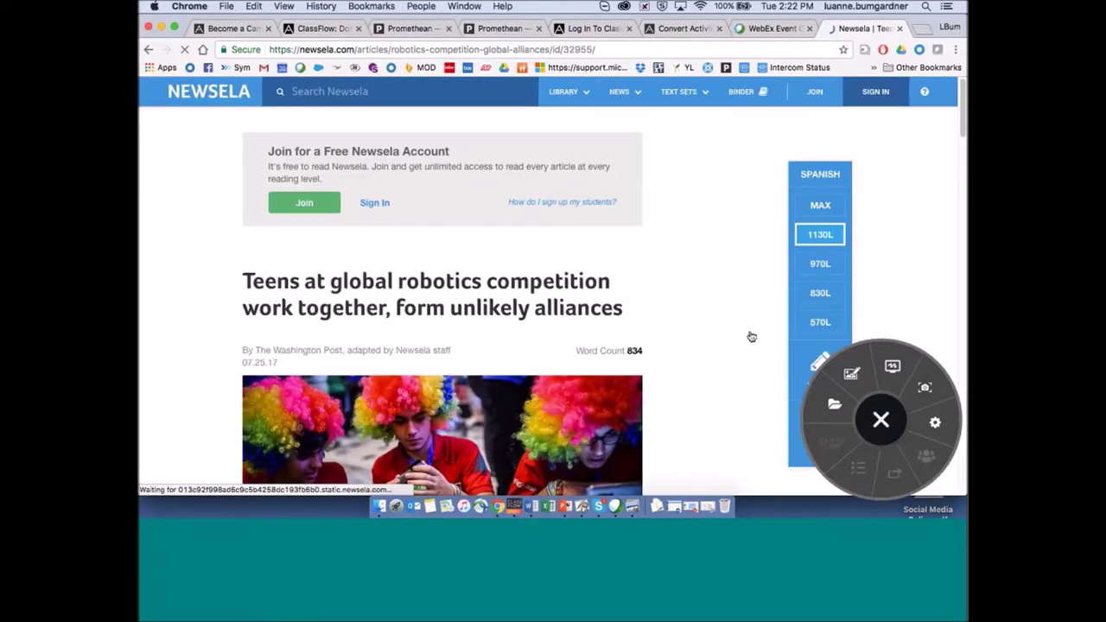
- Scroll down to the robotics article photo and start ClassFlow annotation over it
scroll(709, 328, down, 5)
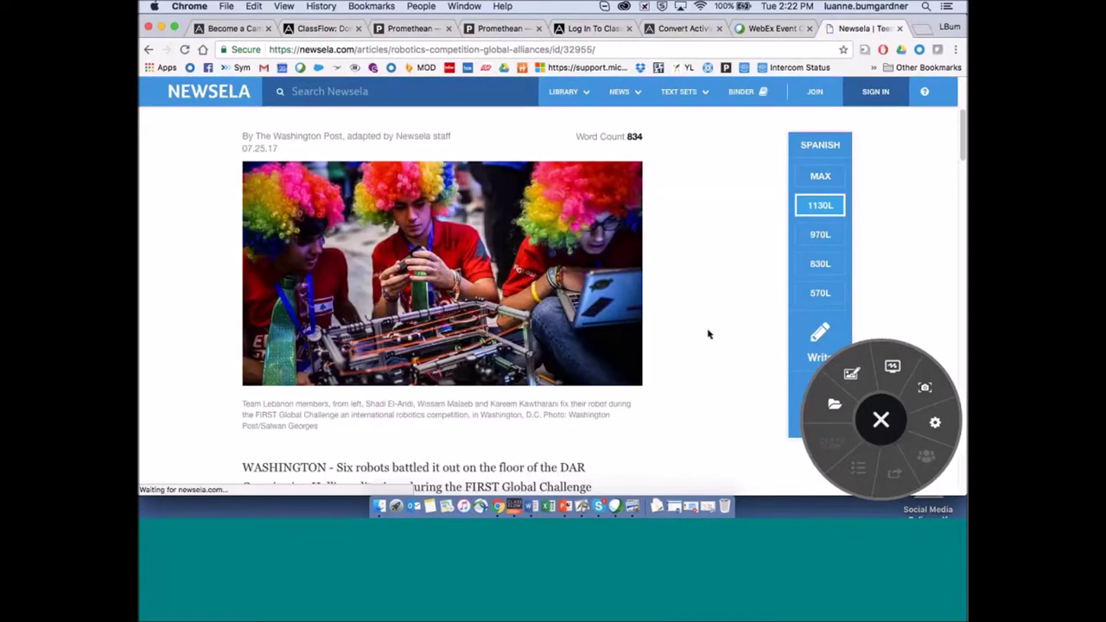
click(852, 381)
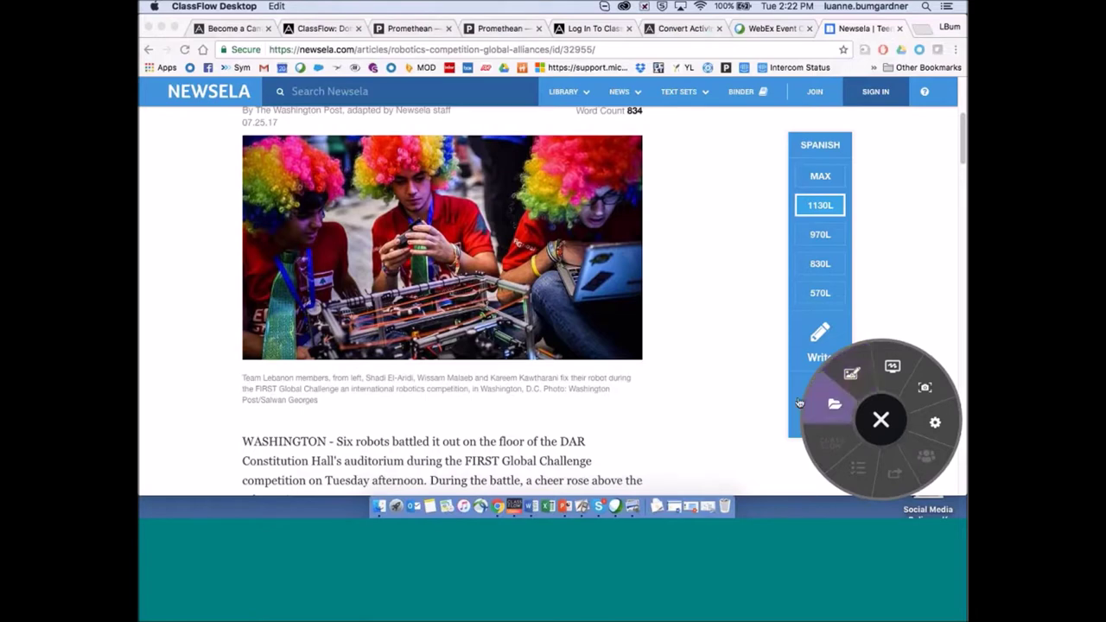
click(778, 361)
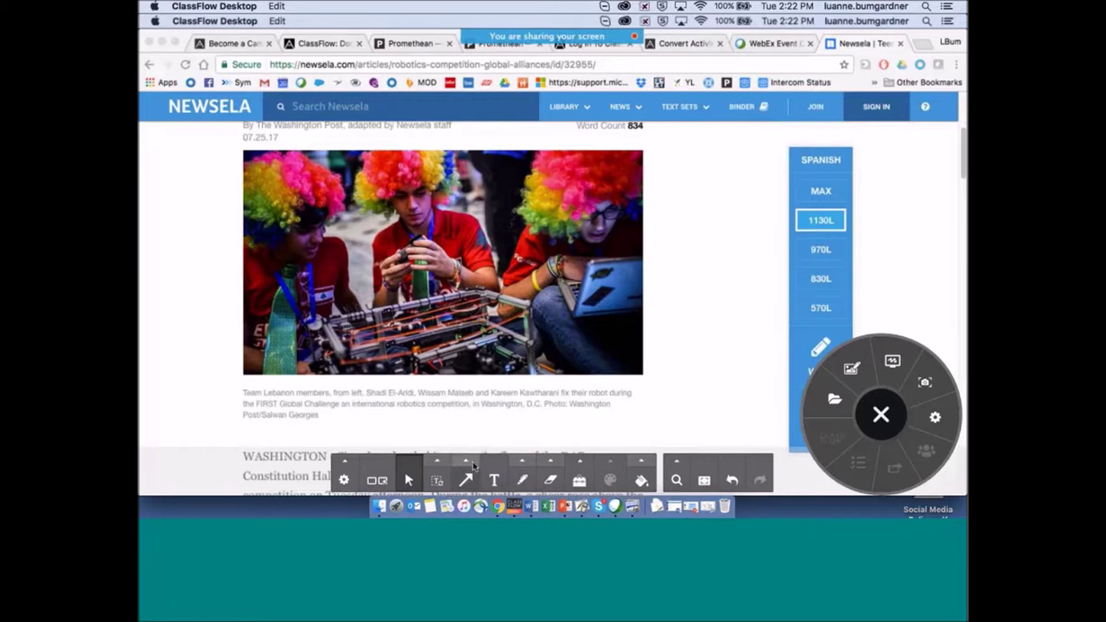
- Circle the middle boy's hands on the photo with the yellow pencil pen
click(523, 462)
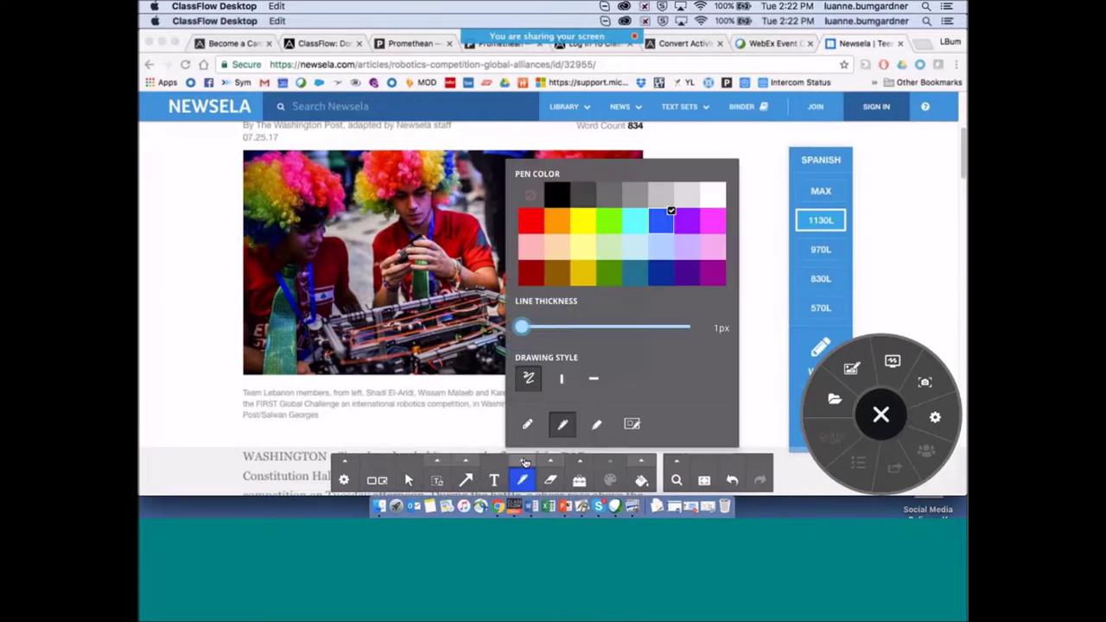
click(591, 229)
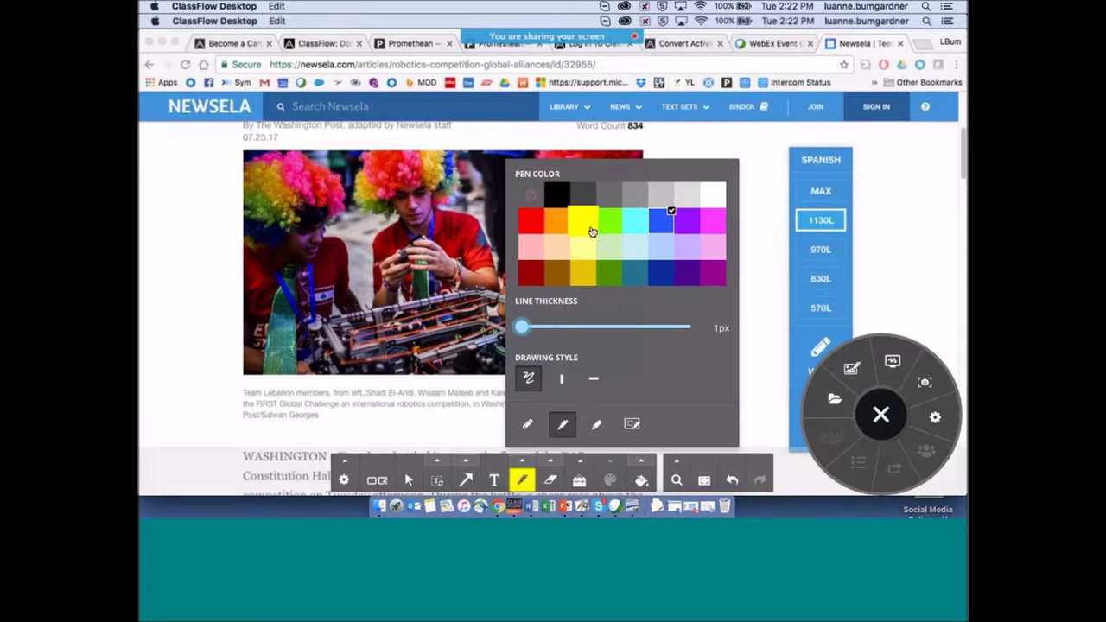
click(561, 423)
mouse_move(445, 221)
mouse_down()
mouse_move(382, 235)
mouse_move(432, 216)
mouse_move(432, 298)
mouse_move(449, 264)
mouse_up()
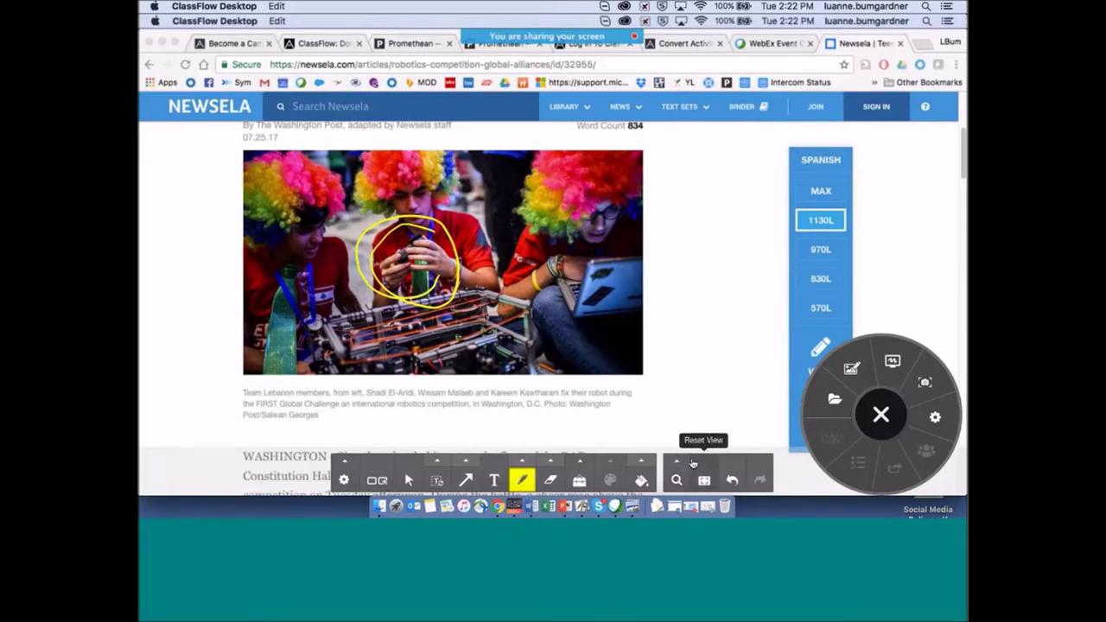
- Return to the Select tool and choose Save as Lesson from the gear menu
click(411, 480)
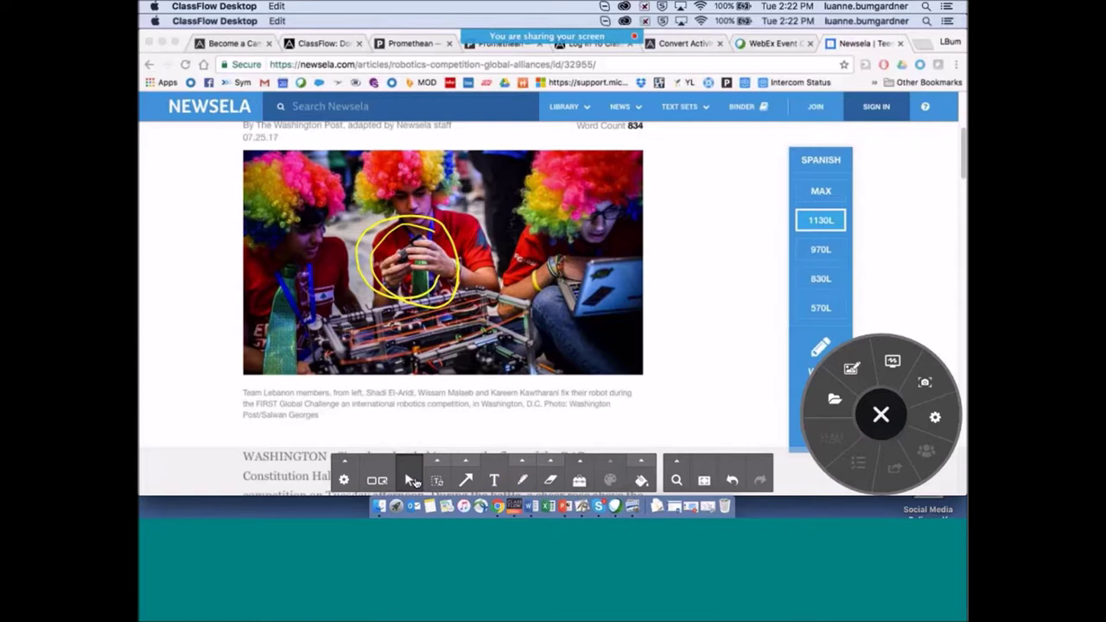
click(345, 458)
click(388, 412)
- Save the lesson to the Desktop folder under the name 'New Lesson 2'
click(370, 176)
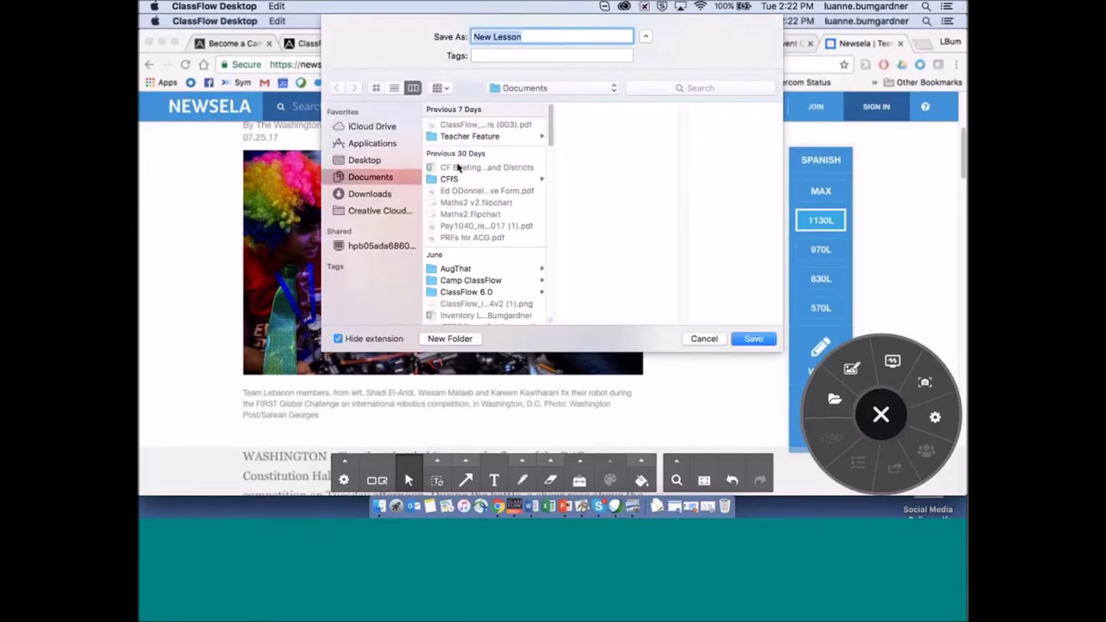
click(386, 161)
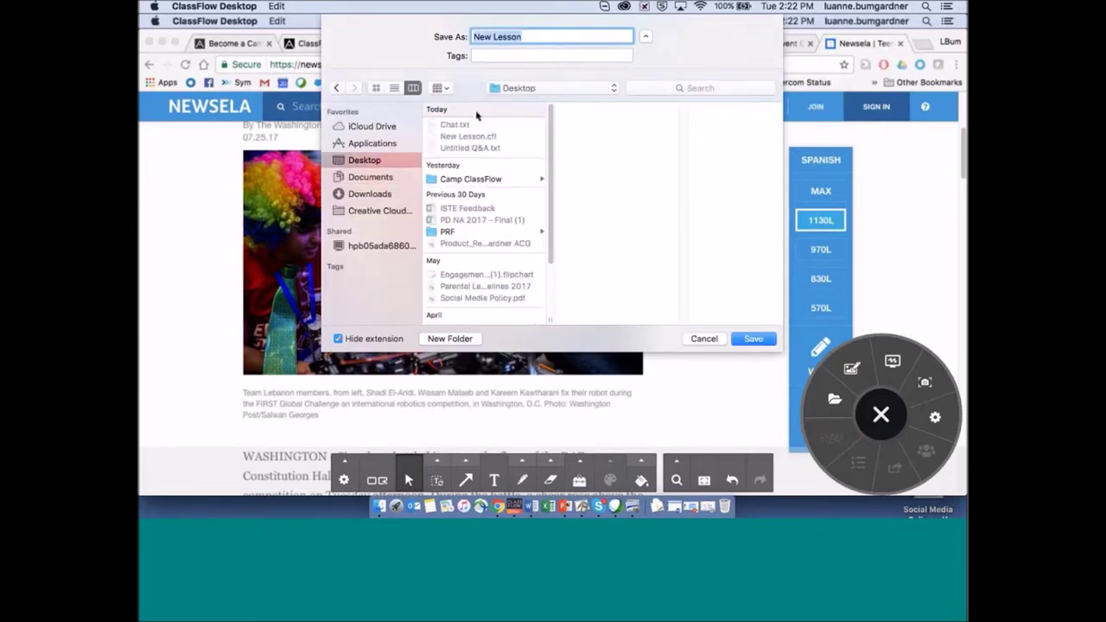
click(480, 126)
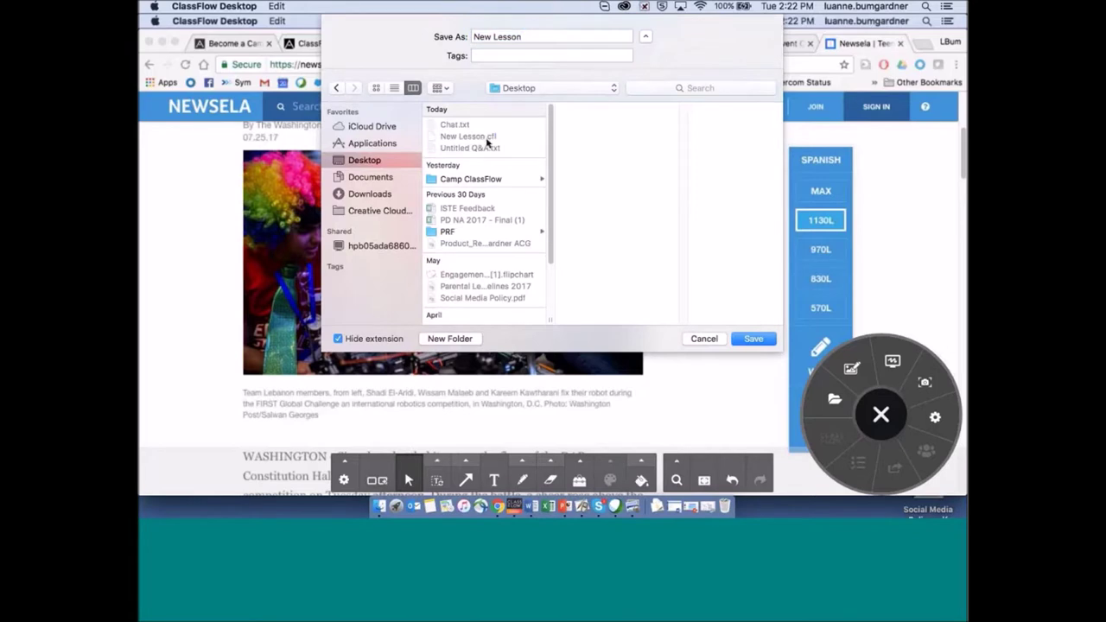
click(527, 36)
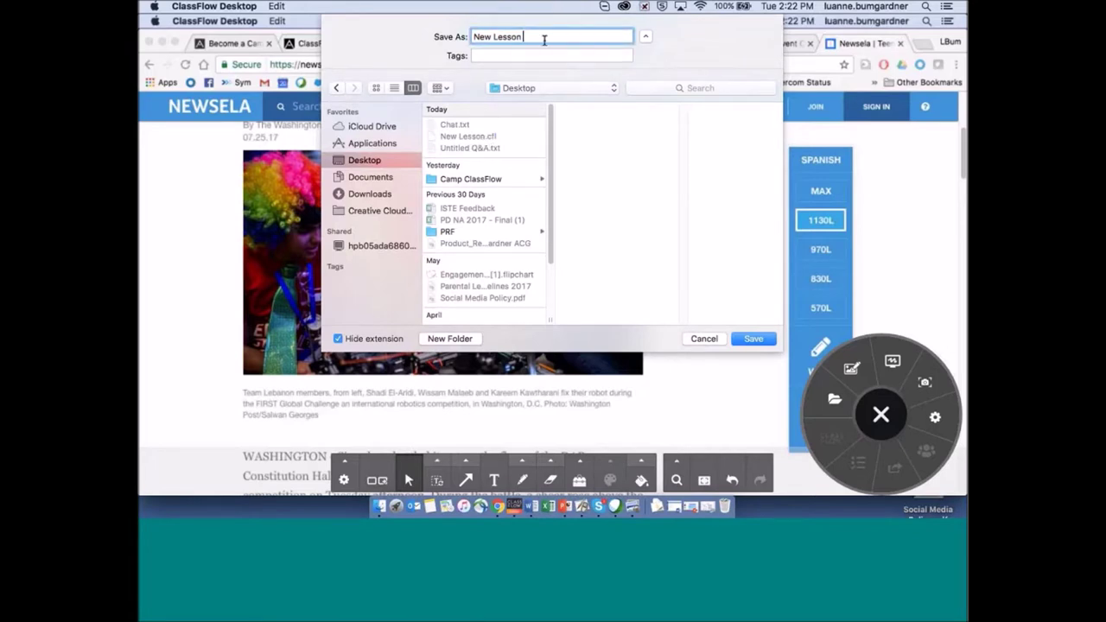
text(2)
click(752, 338)
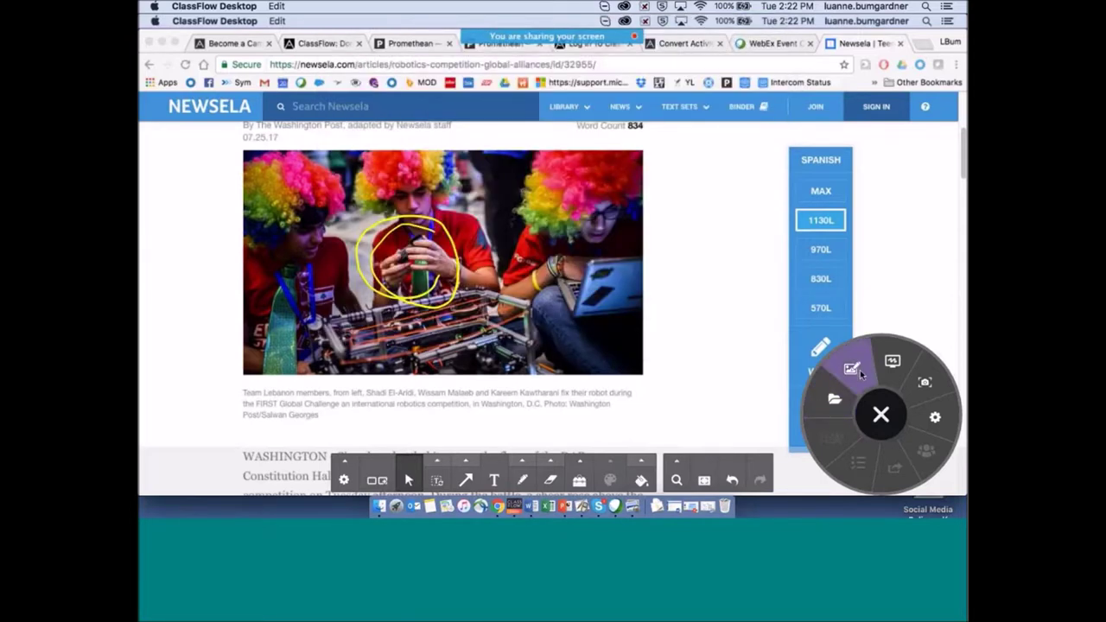
- Exit the whiteboard, minimize Chrome, and open ClassFlow Resources from the radial menu
click(343, 467)
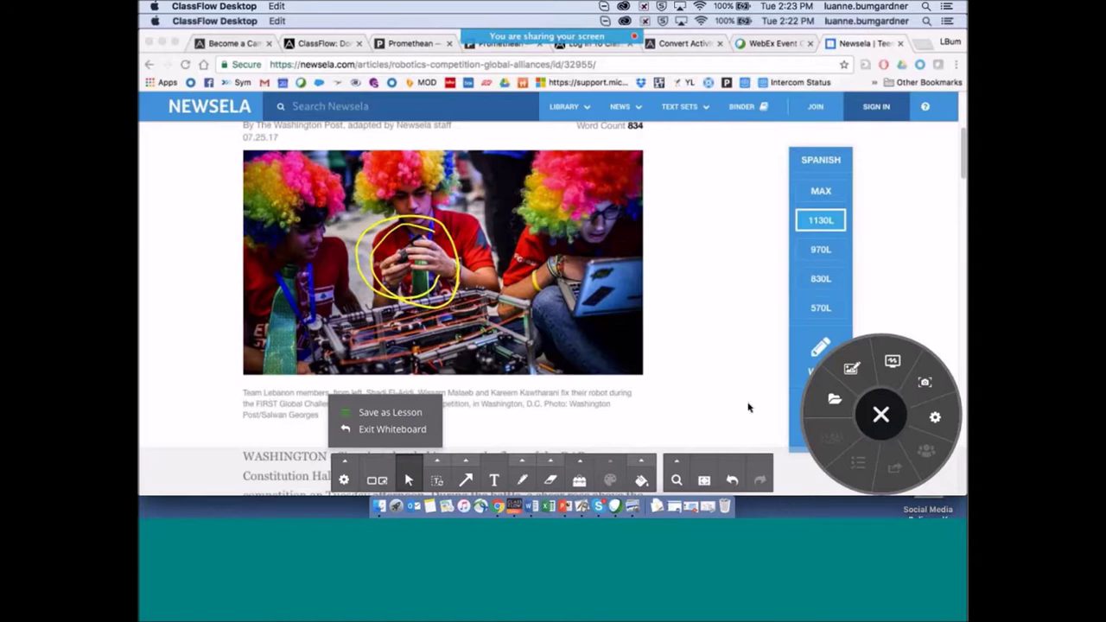
click(390, 430)
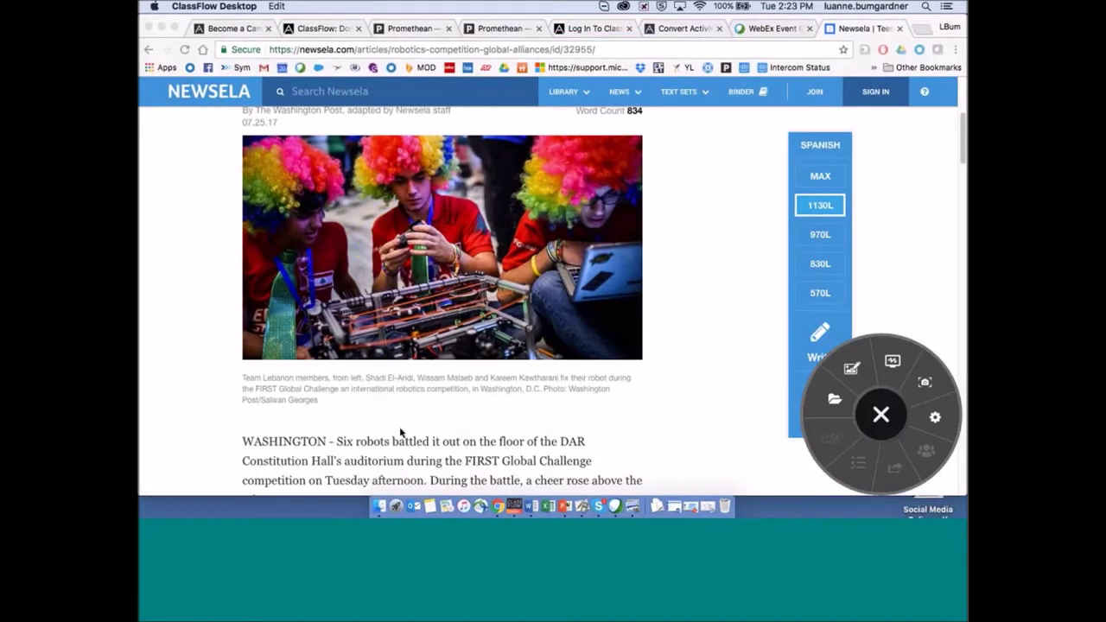
click(161, 28)
drag(832, 395, 663, 378)
click(660, 380)
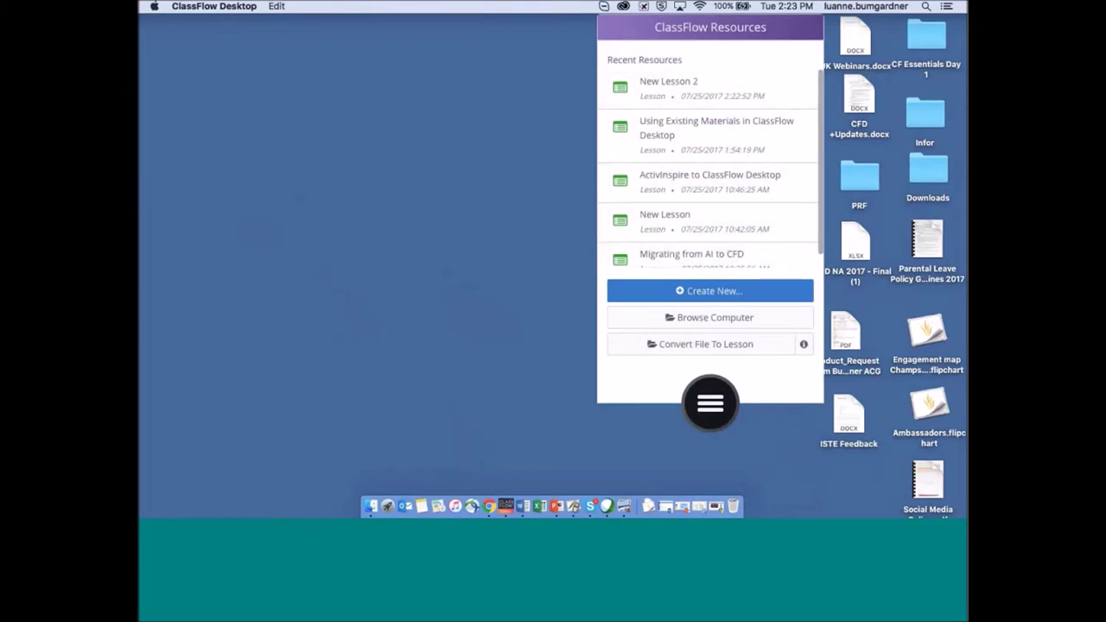
- Open New Lesson 2 from the Recent Resources list, starting on its brace map card
click(687, 84)
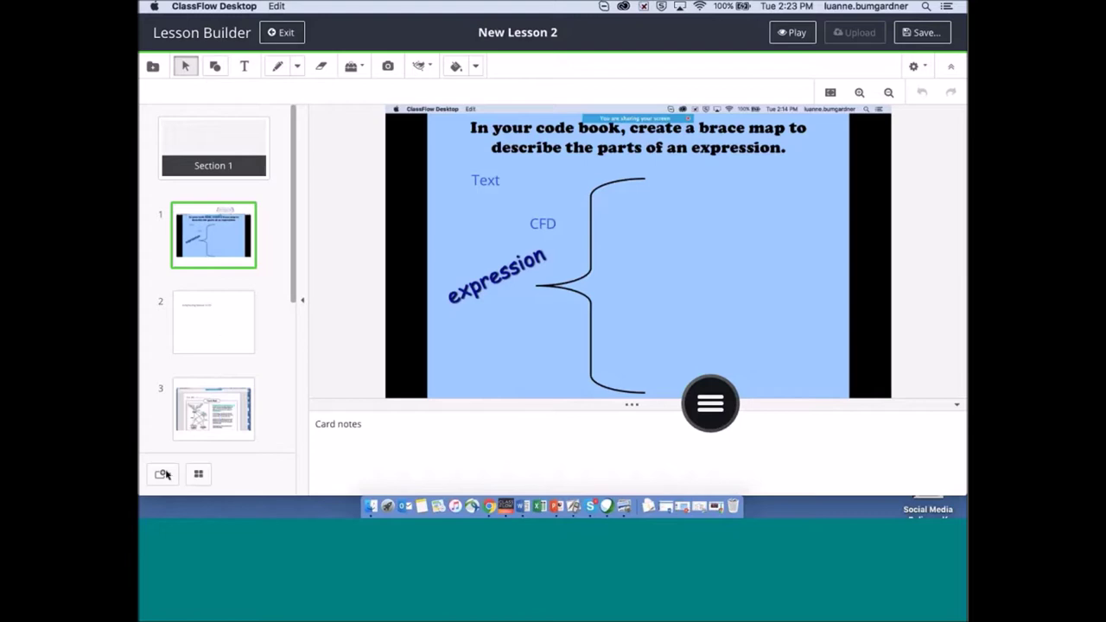
- Show teacher and student cards side by side and move the floating menu off the cards
click(199, 474)
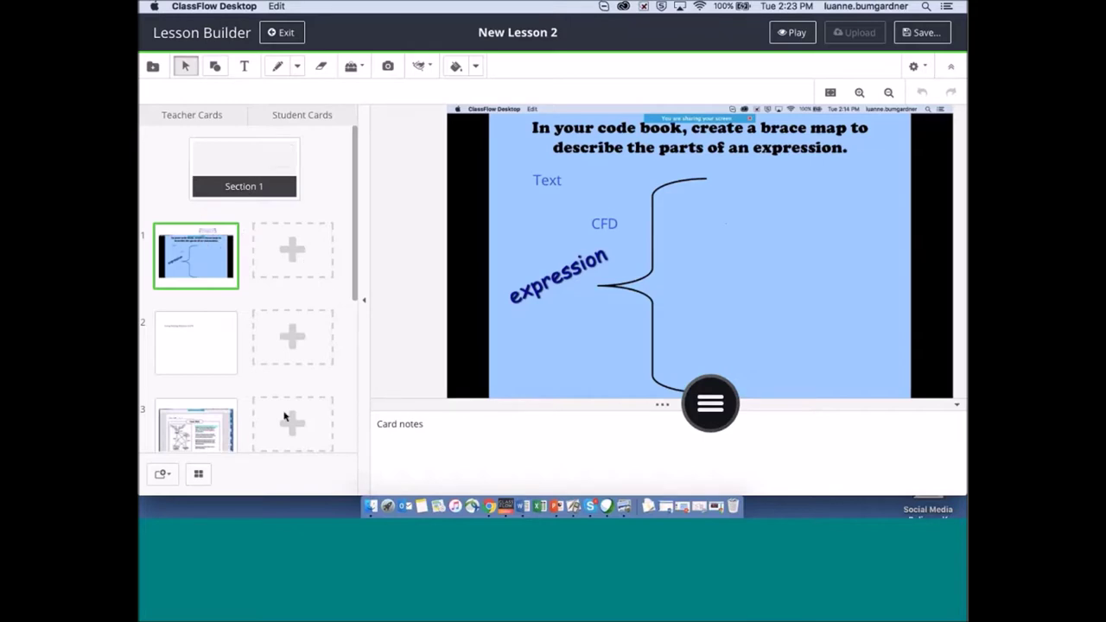
mouse_move(204, 276)
drag(698, 391, 544, 426)
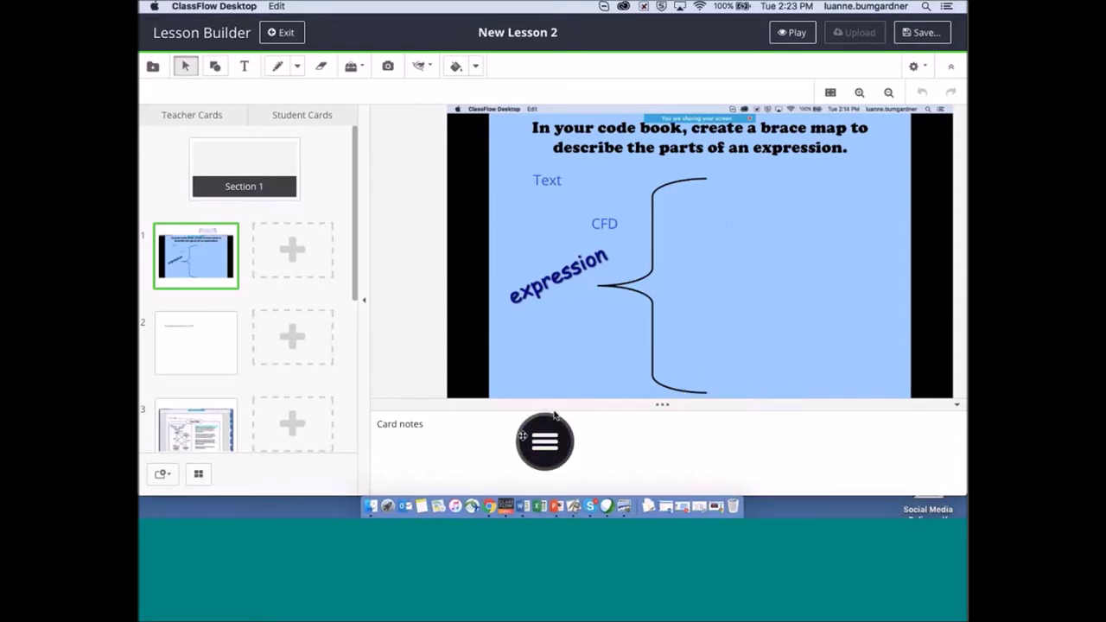
drag(549, 415, 903, 420)
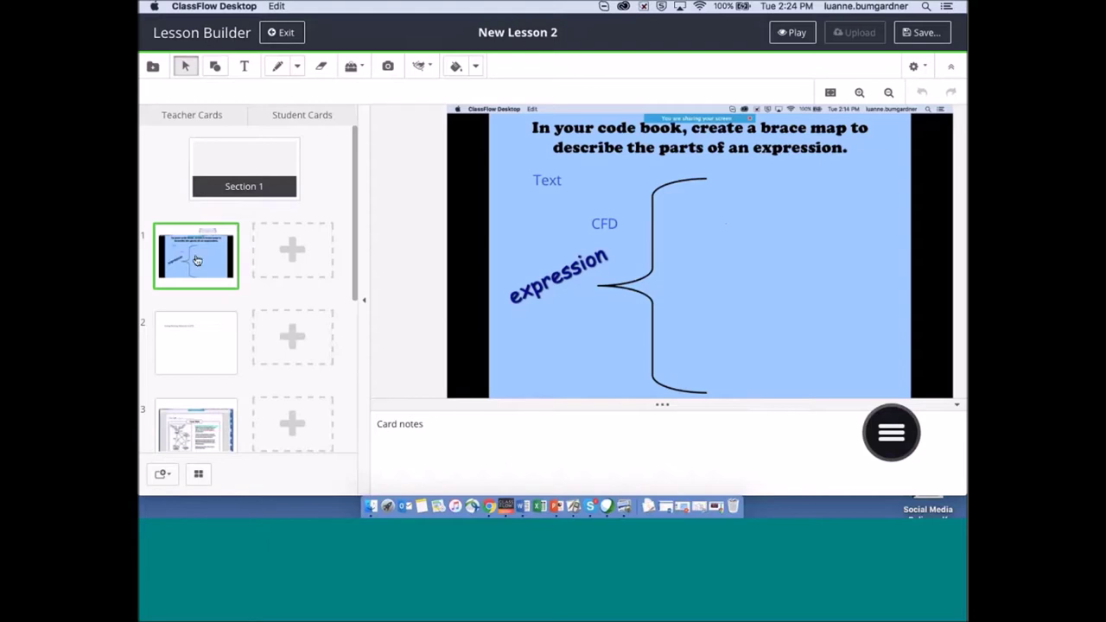
- Bring up card 1's options for duplicating, hiding, deleting or copying it to another lesson
right_click(206, 245)
click(285, 272)
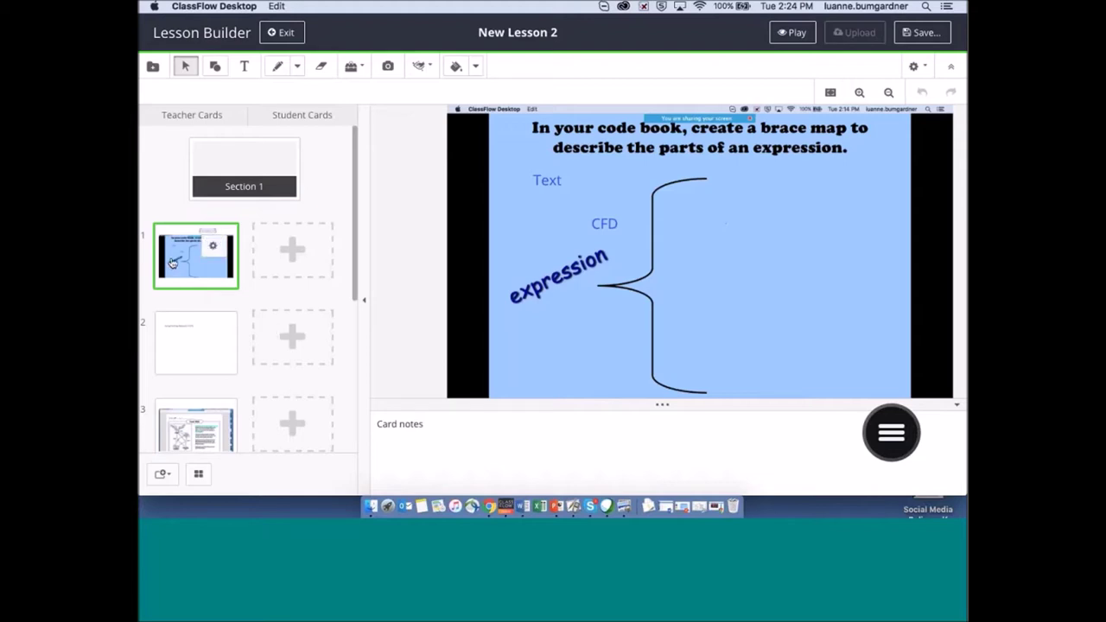
click(214, 248)
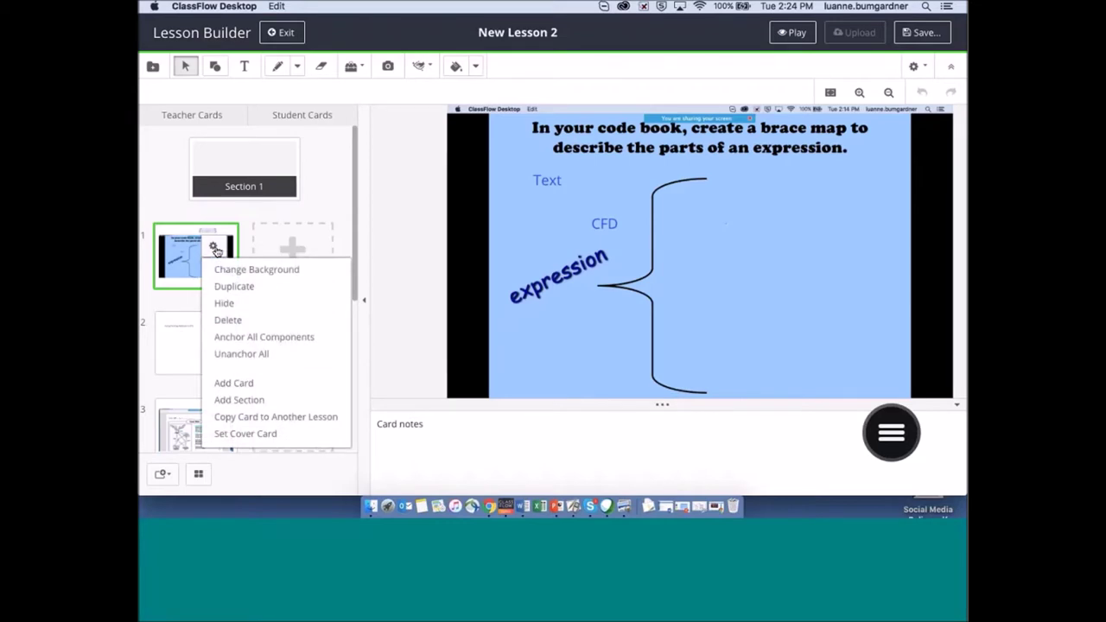
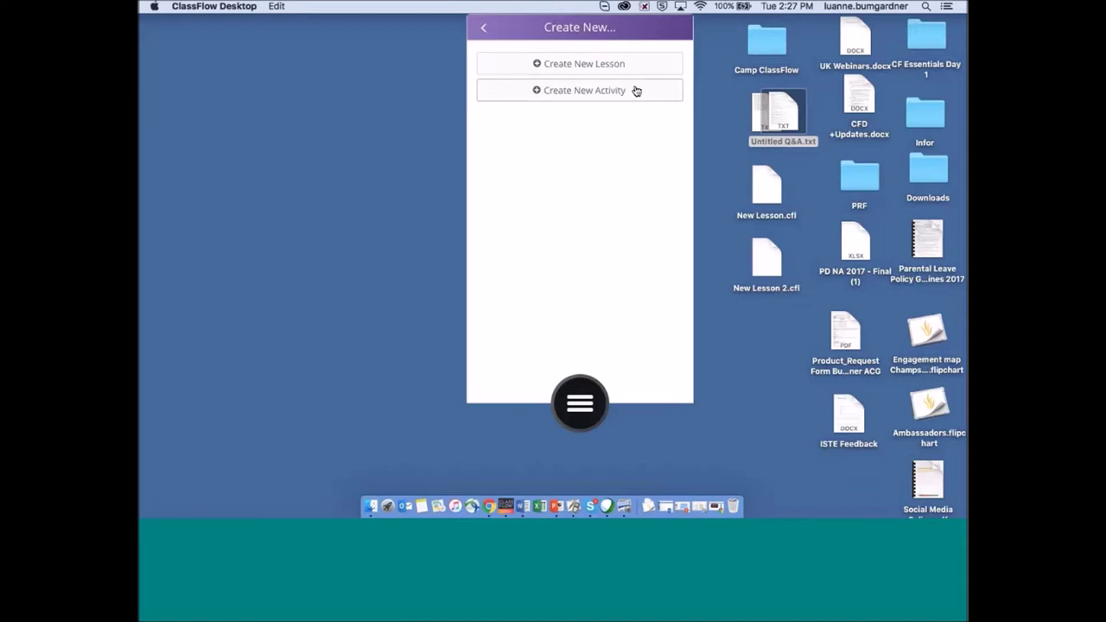
- Reopen the ClassFlow Resources list and move its panel lower on screen
click(483, 29)
click(580, 402)
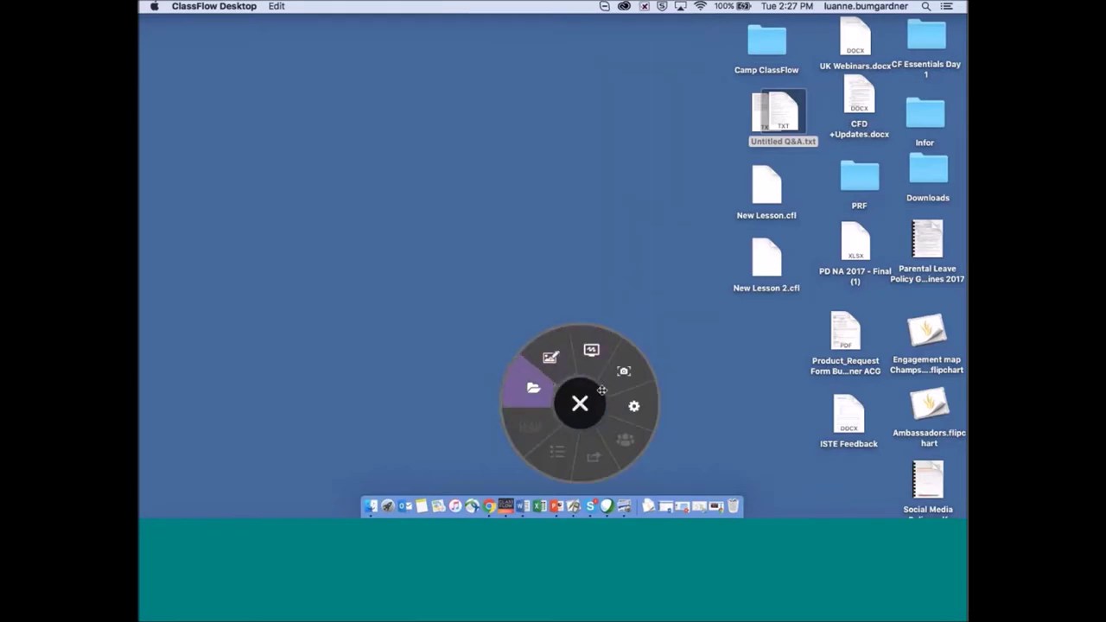
click(523, 393)
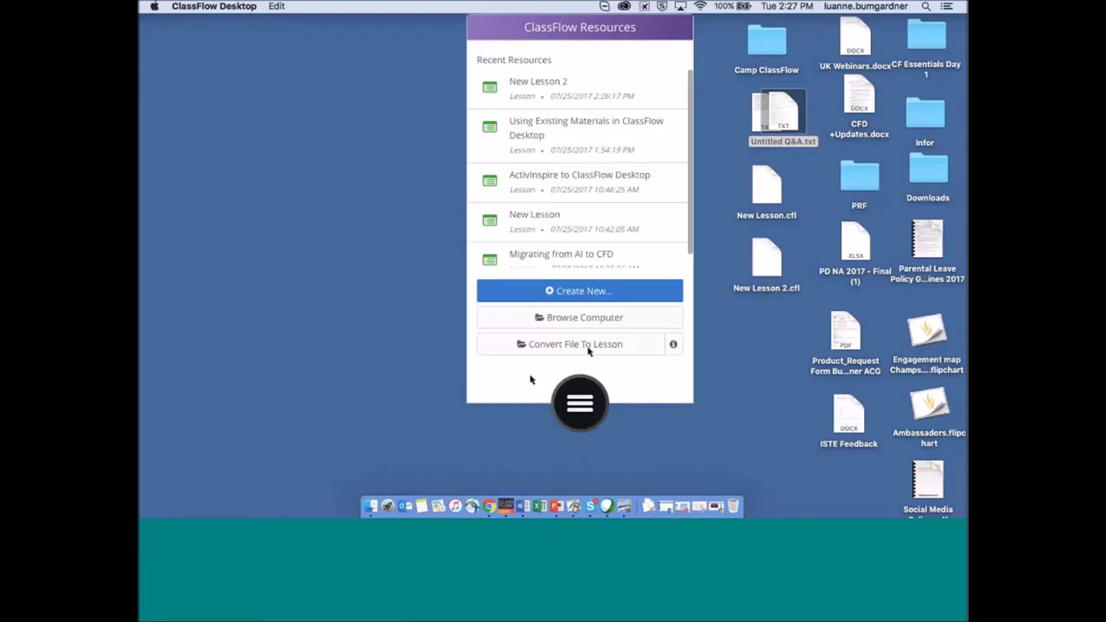
drag(573, 406, 558, 439)
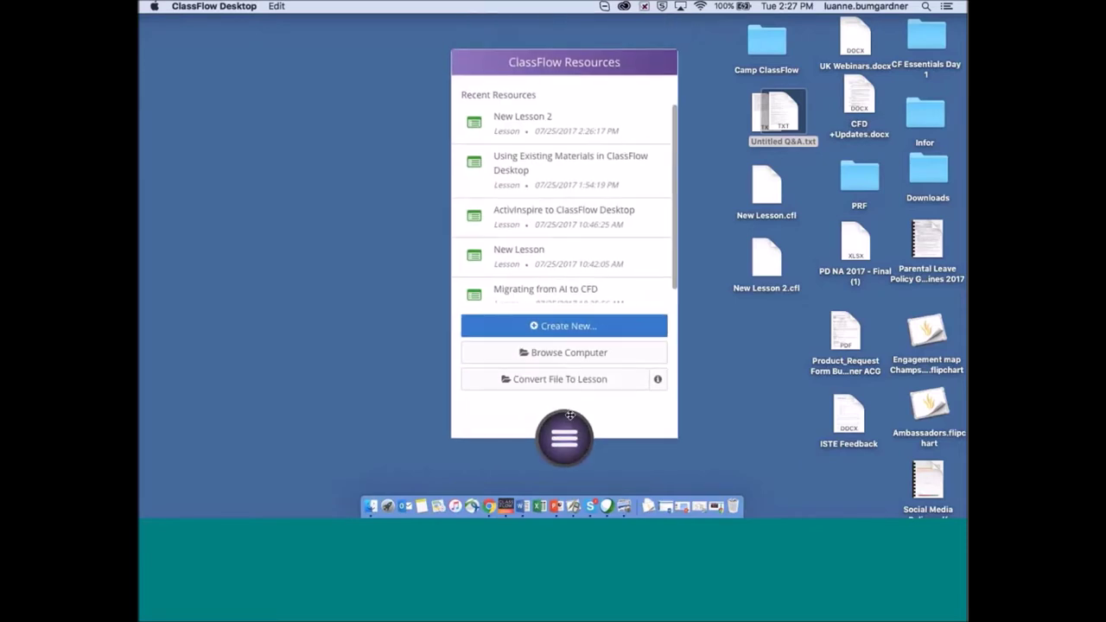
- Open New Lesson 2 from Recent Resources and move the app menu off the canvas
click(562, 323)
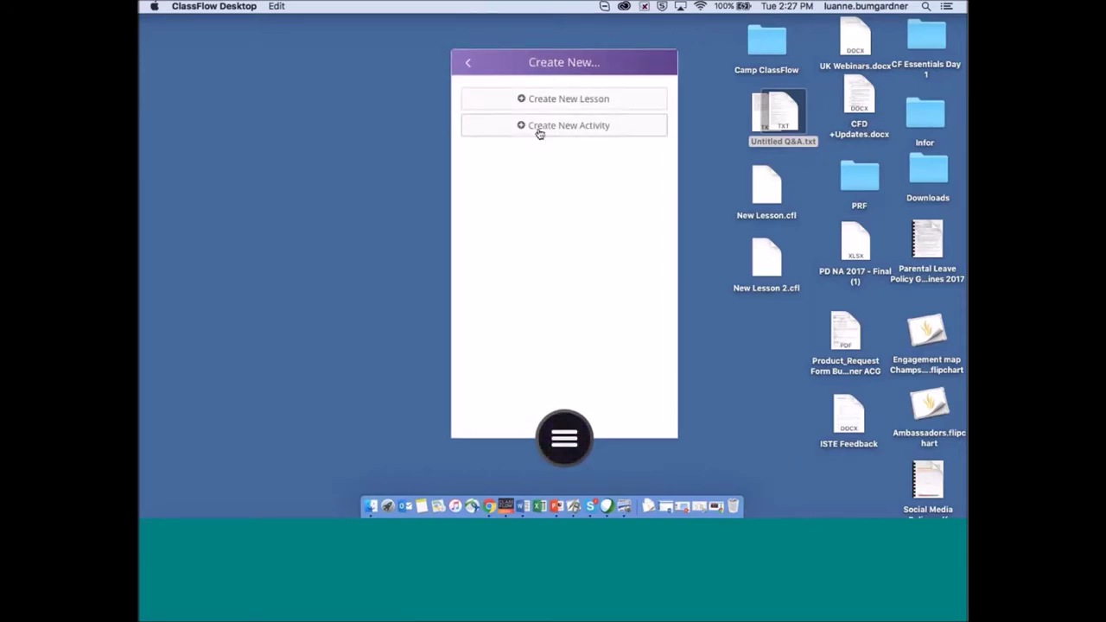
click(468, 64)
click(579, 118)
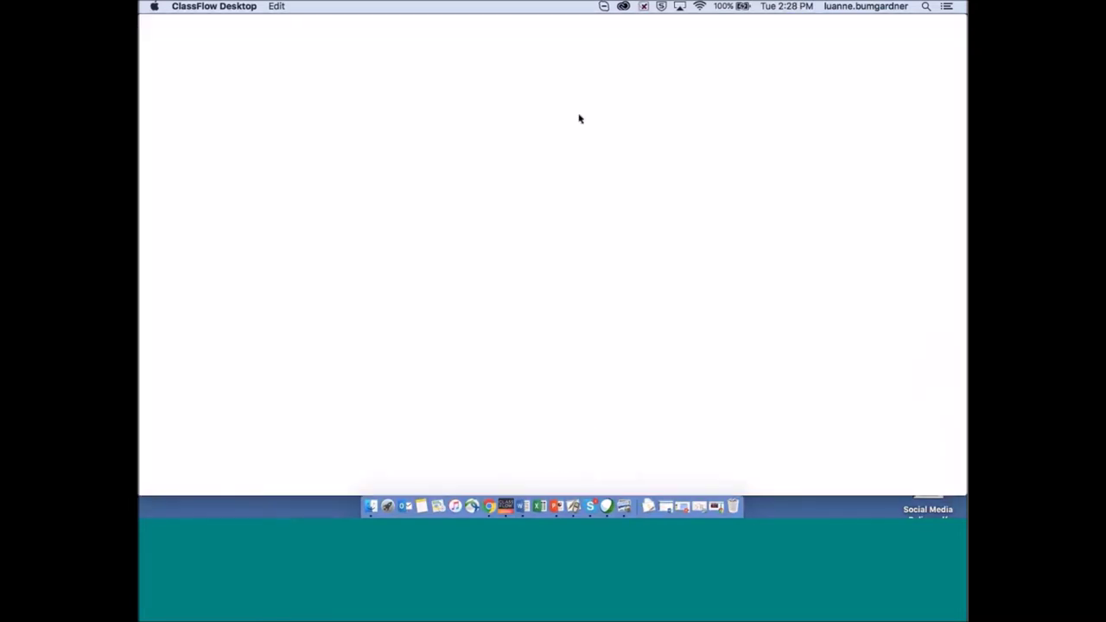
drag(564, 424, 908, 469)
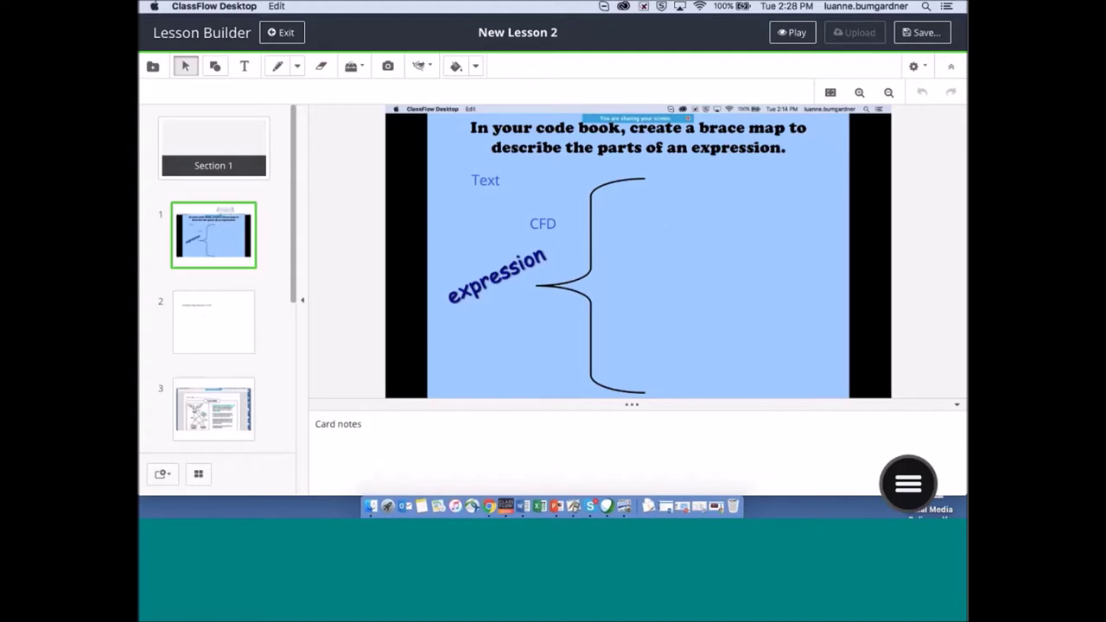
- Add a blank card 2 and insert Wordsearch Pearl Harbor Ships.cfa onto it
click(161, 474)
click(175, 429)
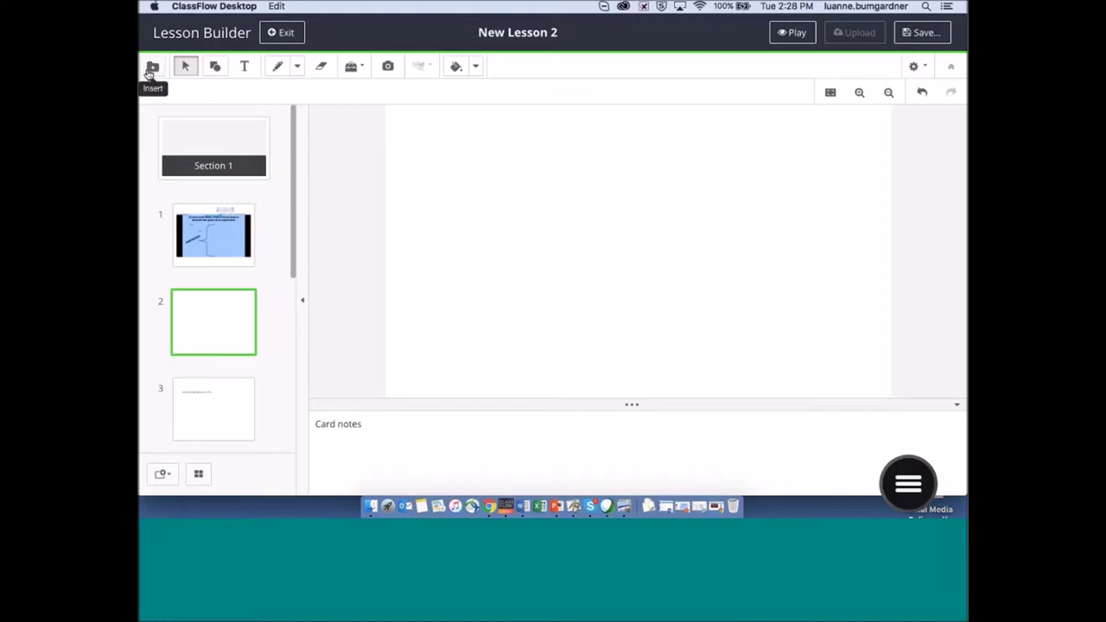
click(152, 68)
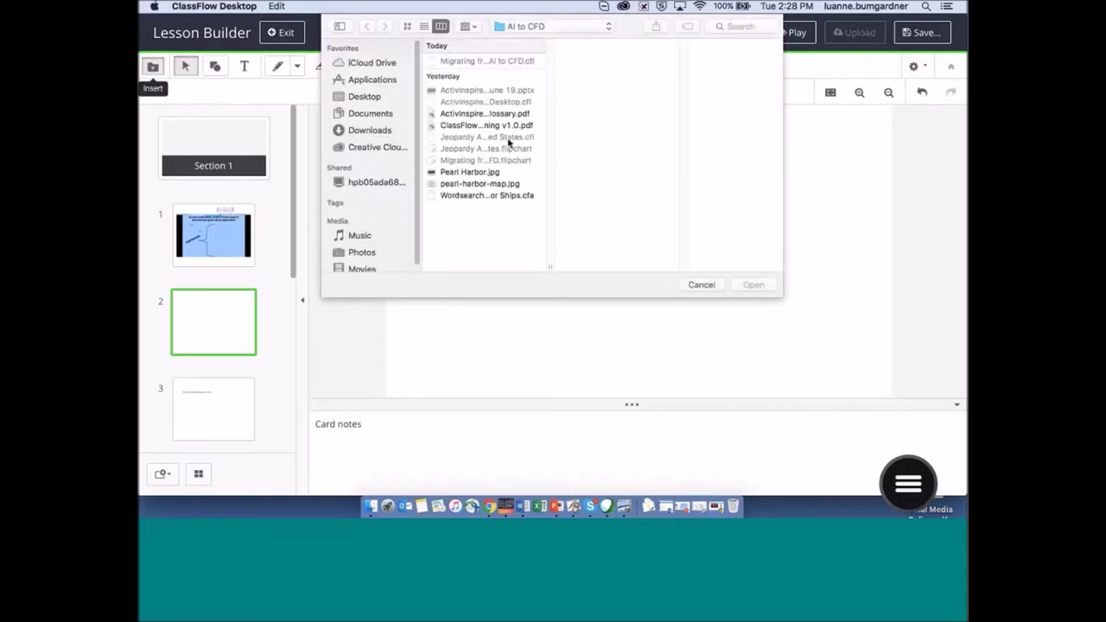
click(512, 196)
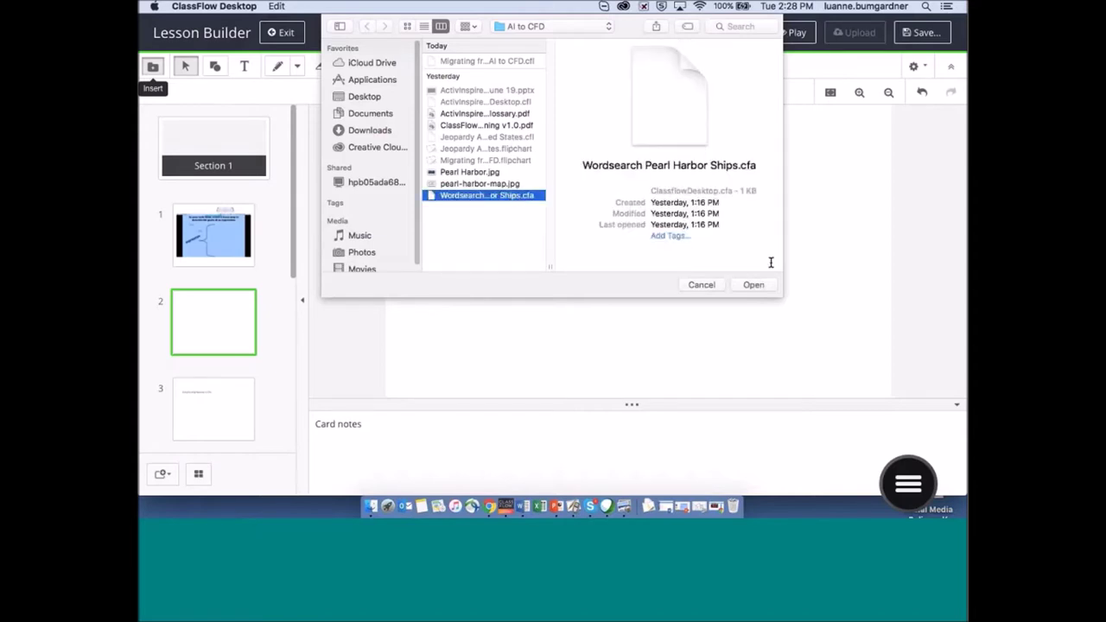
click(758, 286)
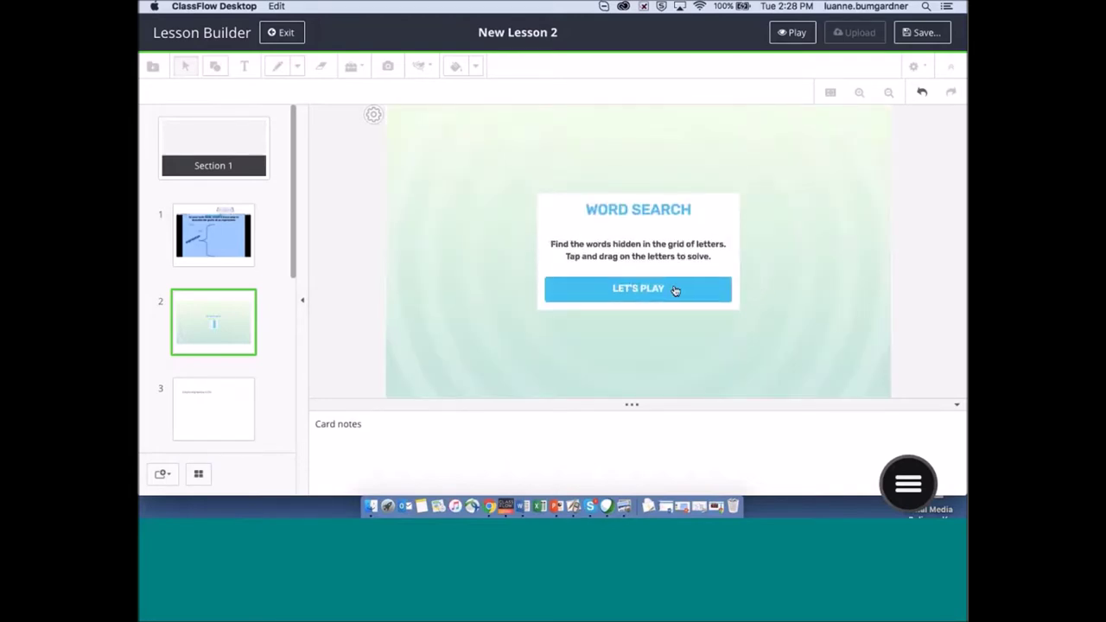
- Play the lesson preview and view card 1's brace map
click(789, 36)
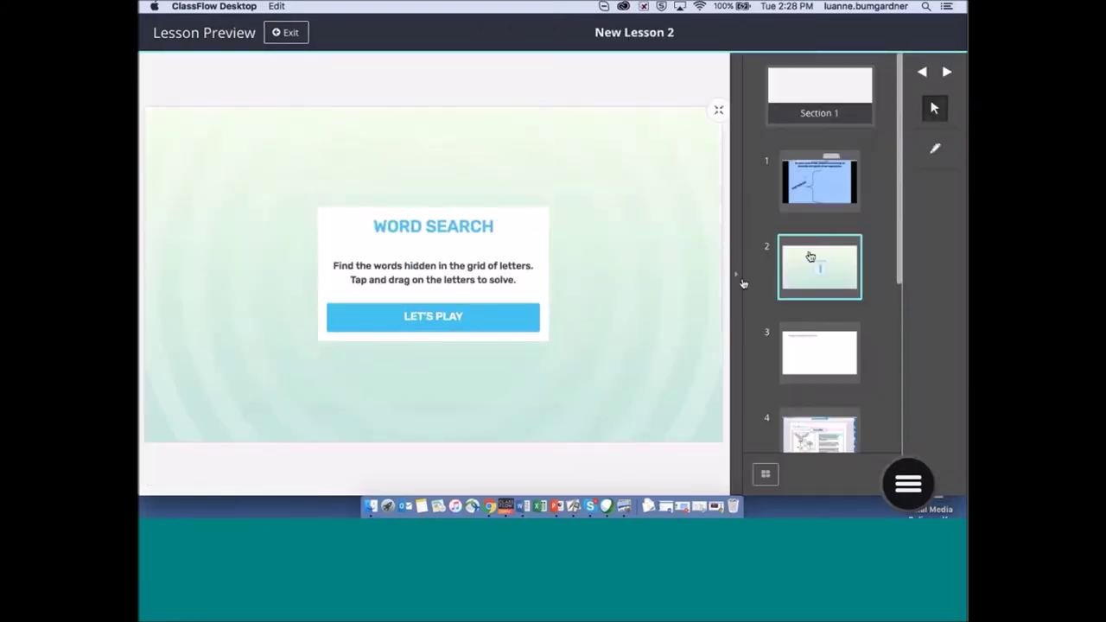
scroll(882, 265, down, 5)
scroll(880, 246, up, 4)
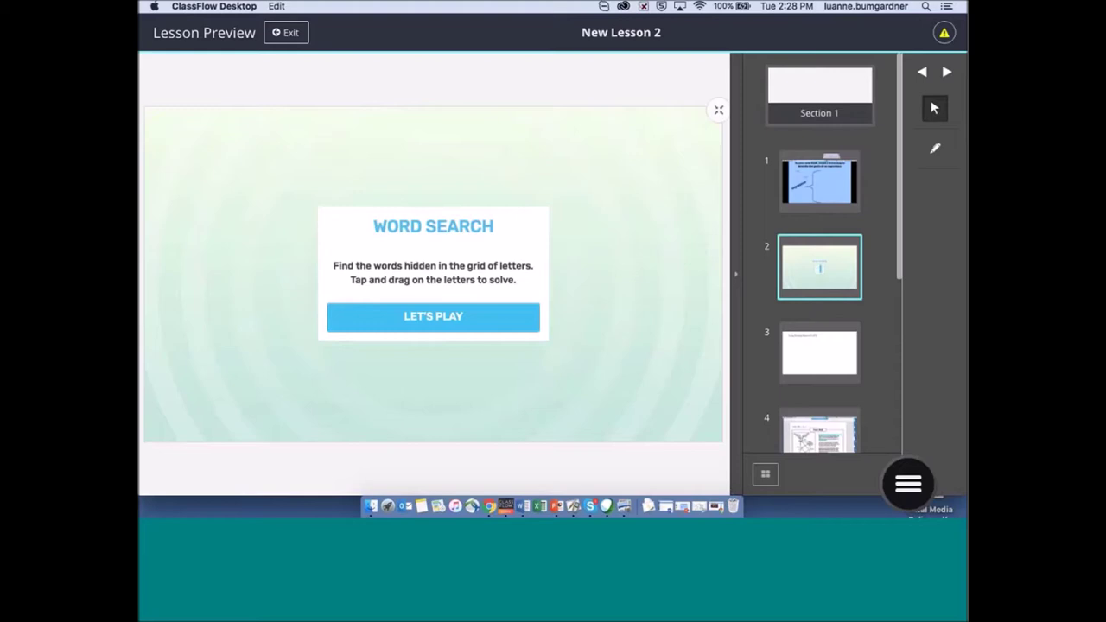
click(798, 190)
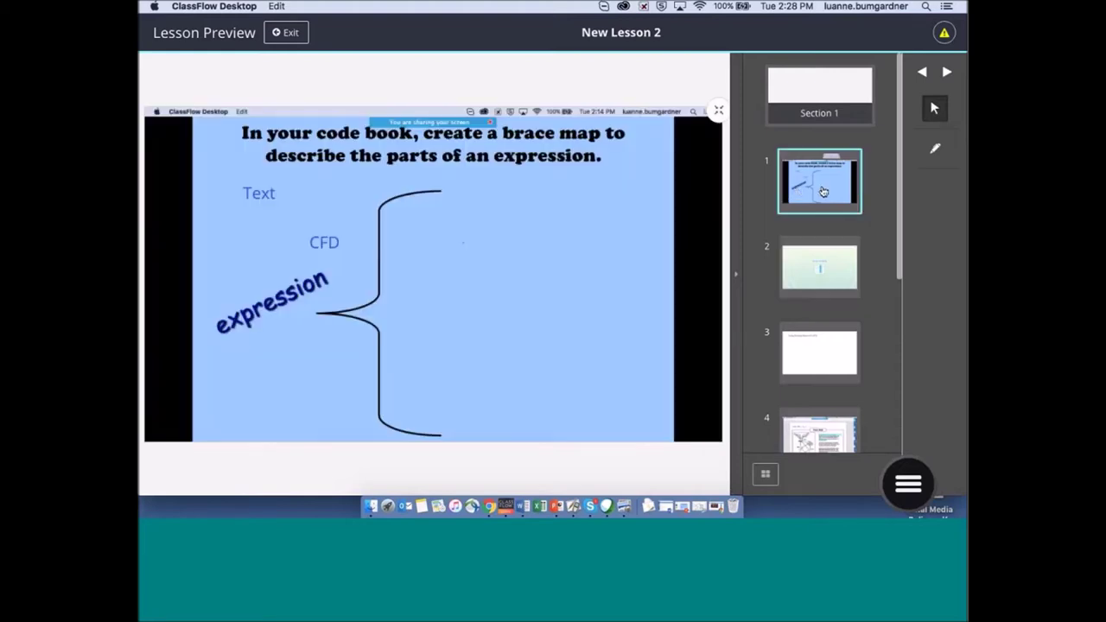
- Toggle the Teacher/Student cards view on and off, then show card 2's word search
click(765, 475)
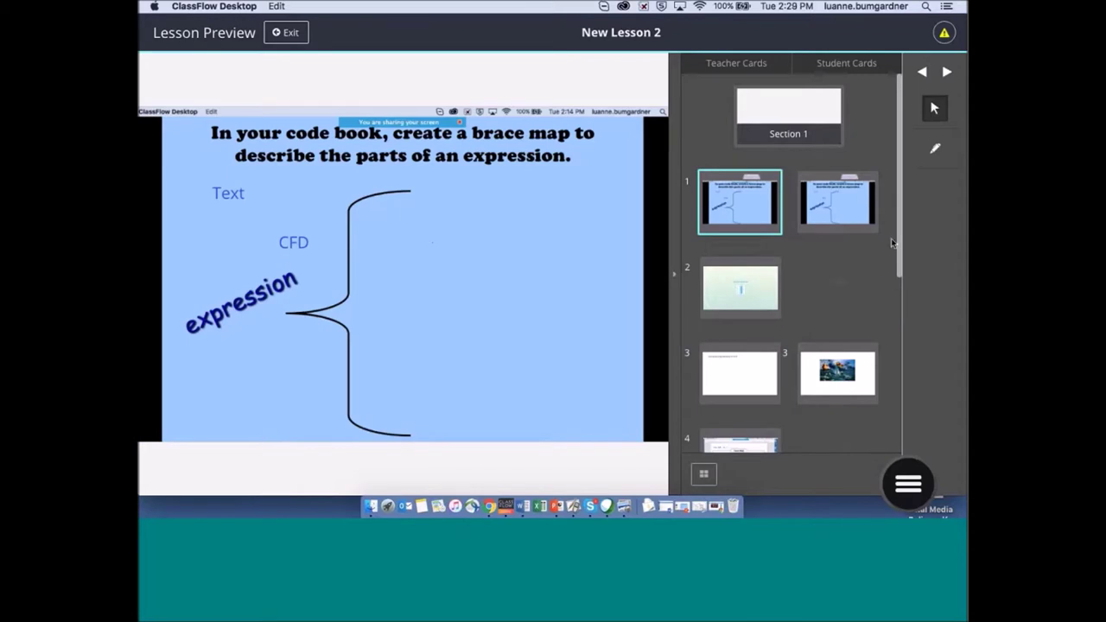
drag(915, 463, 620, 420)
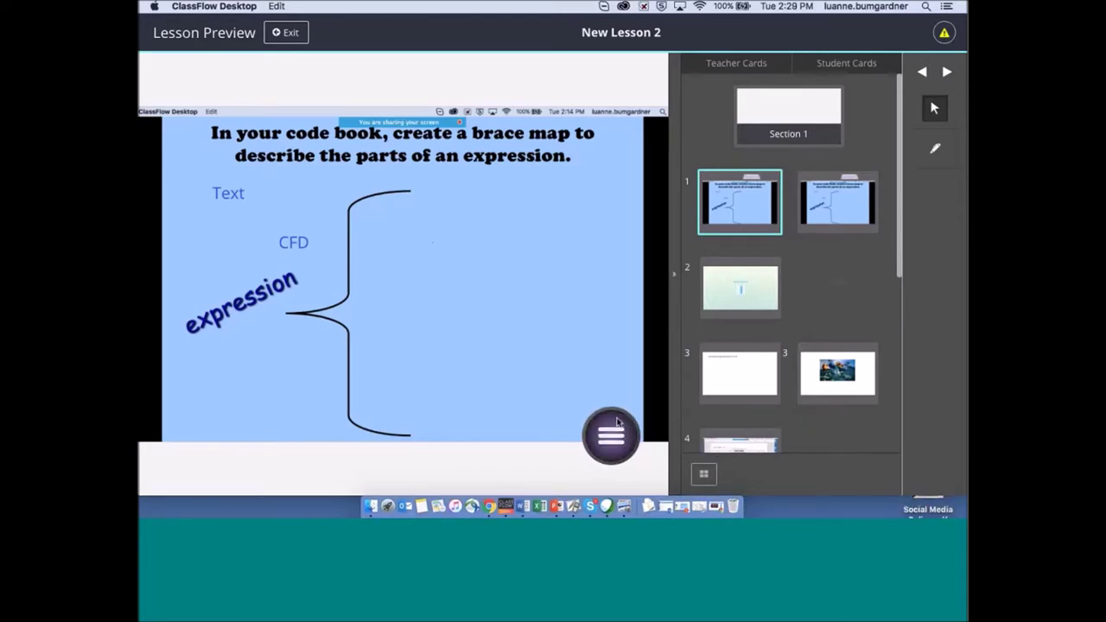
drag(620, 420, 874, 478)
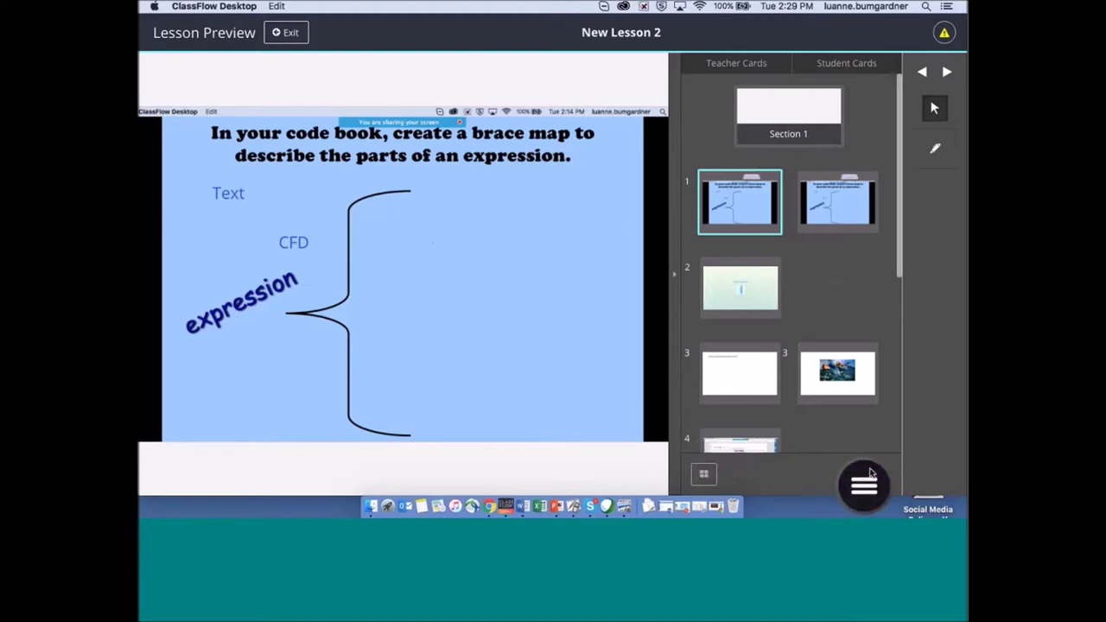
click(704, 473)
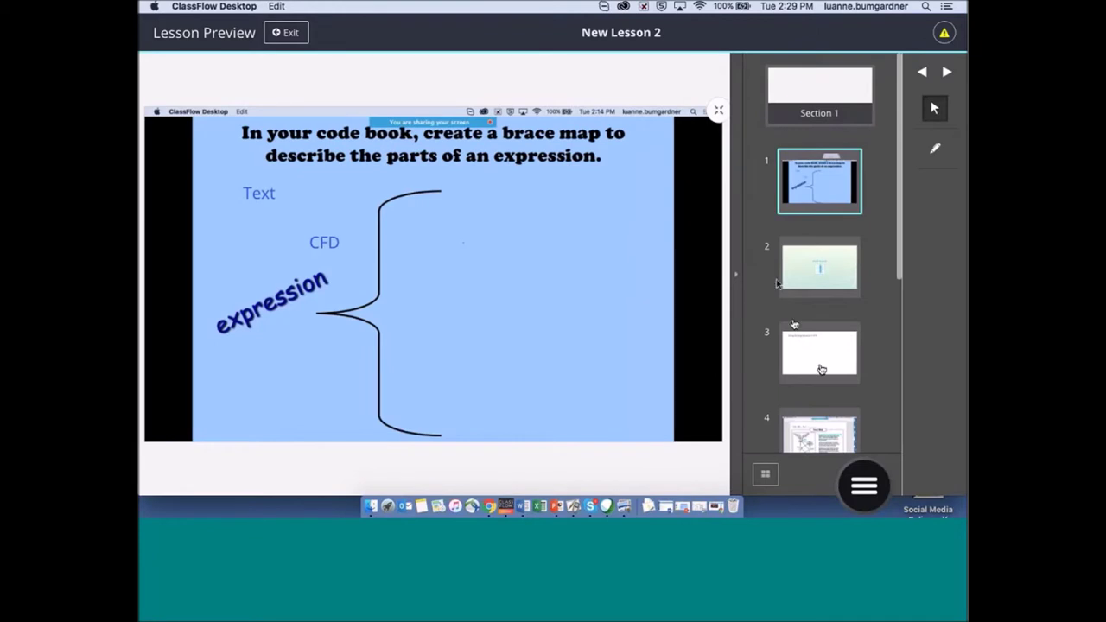
click(814, 270)
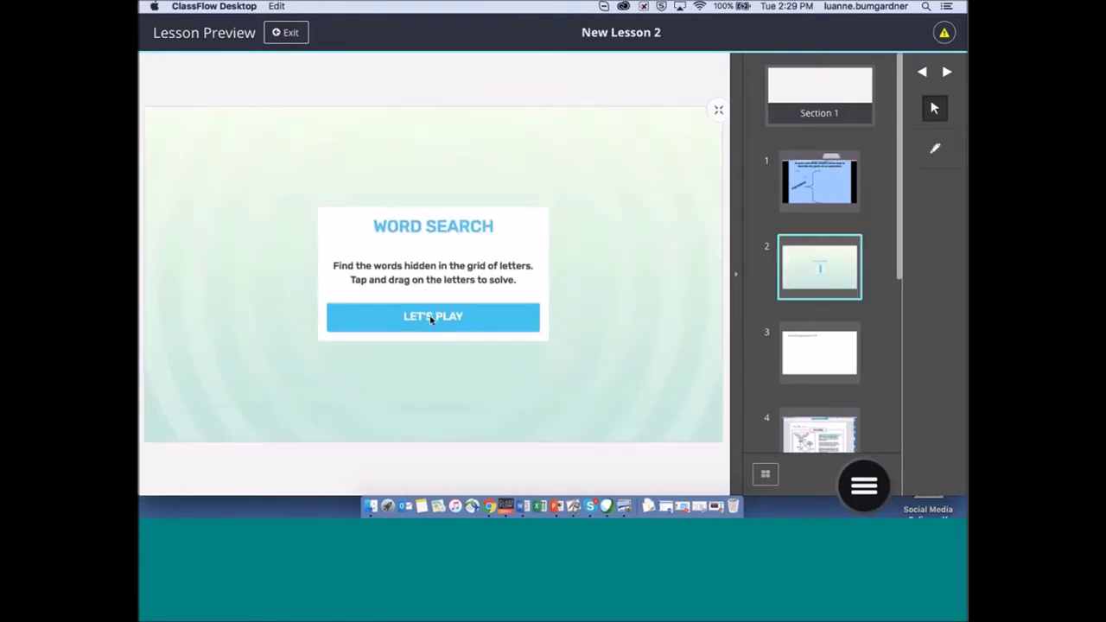
- Start the word search, re-enter Lesson Preview from the tool wheel, and mark RALEIGH in the grid
click(431, 319)
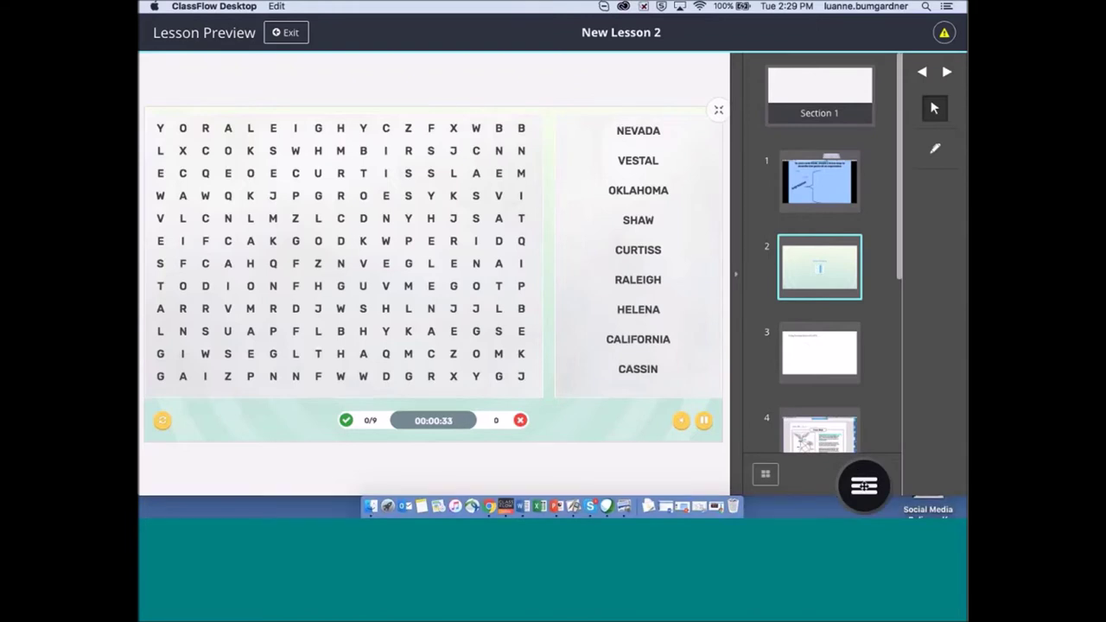
click(862, 477)
click(876, 434)
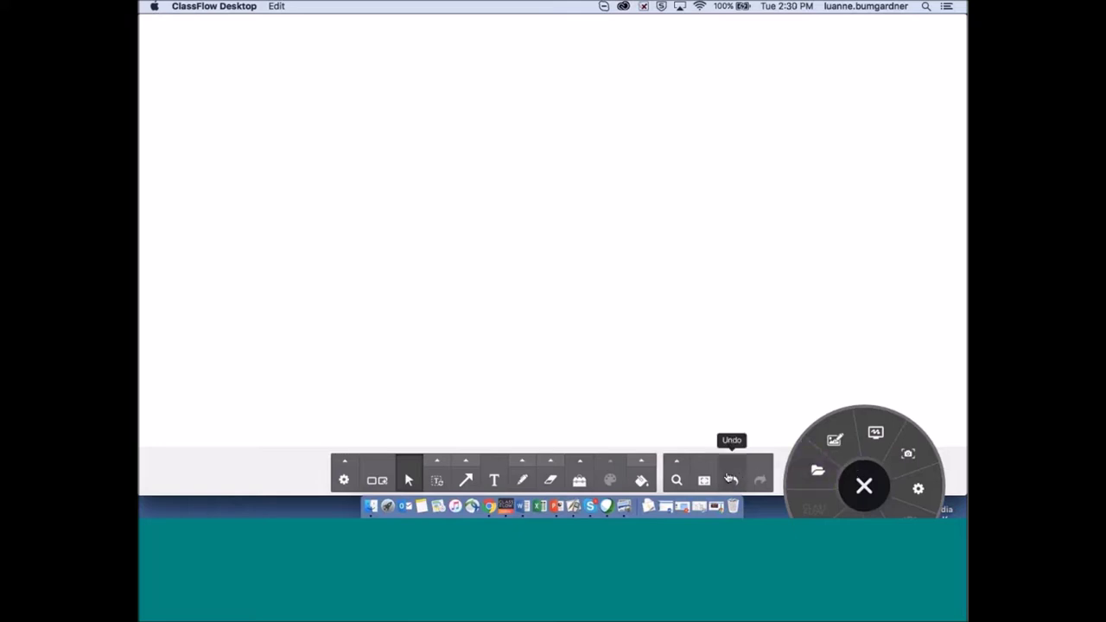
click(876, 434)
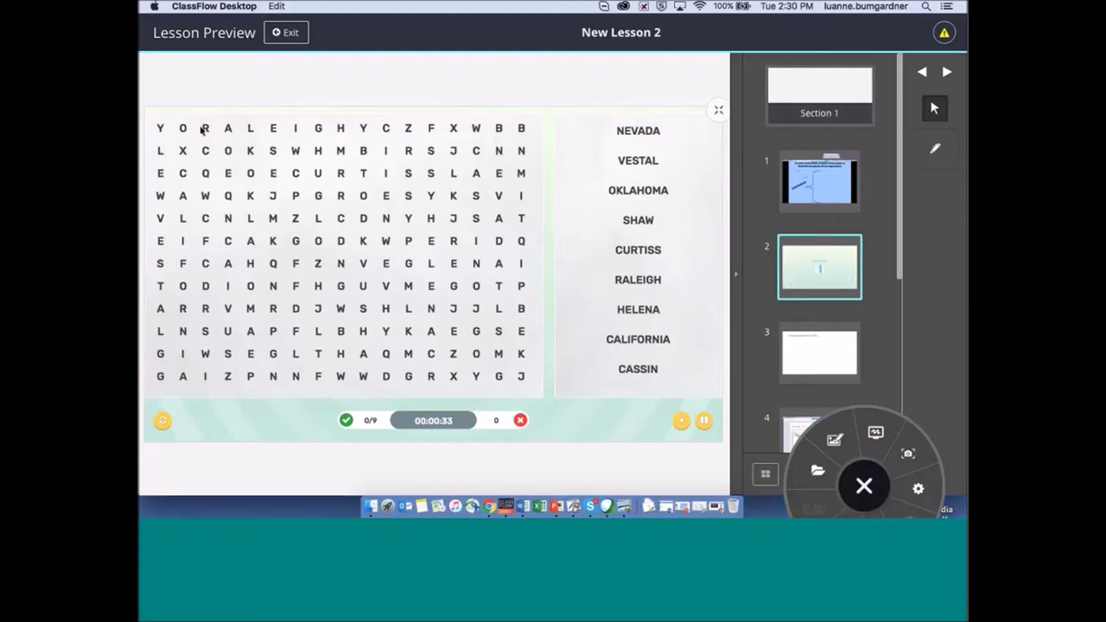
drag(202, 126, 338, 127)
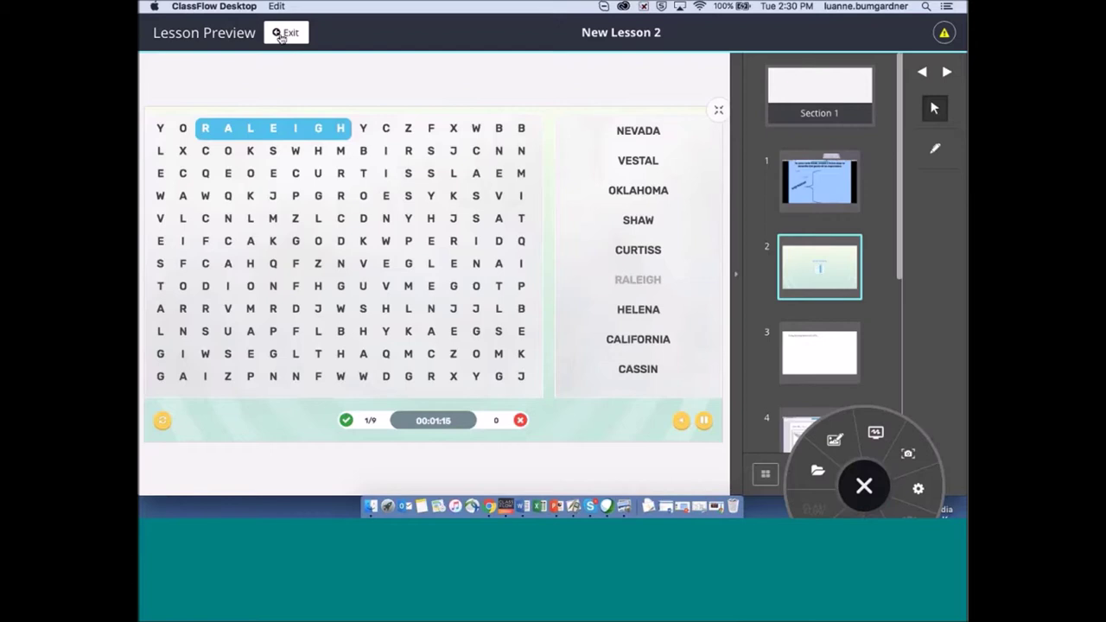
- Exit the preview, save over New Lesson 2.cfl on the Desktop, and close the Lesson Builder
click(281, 36)
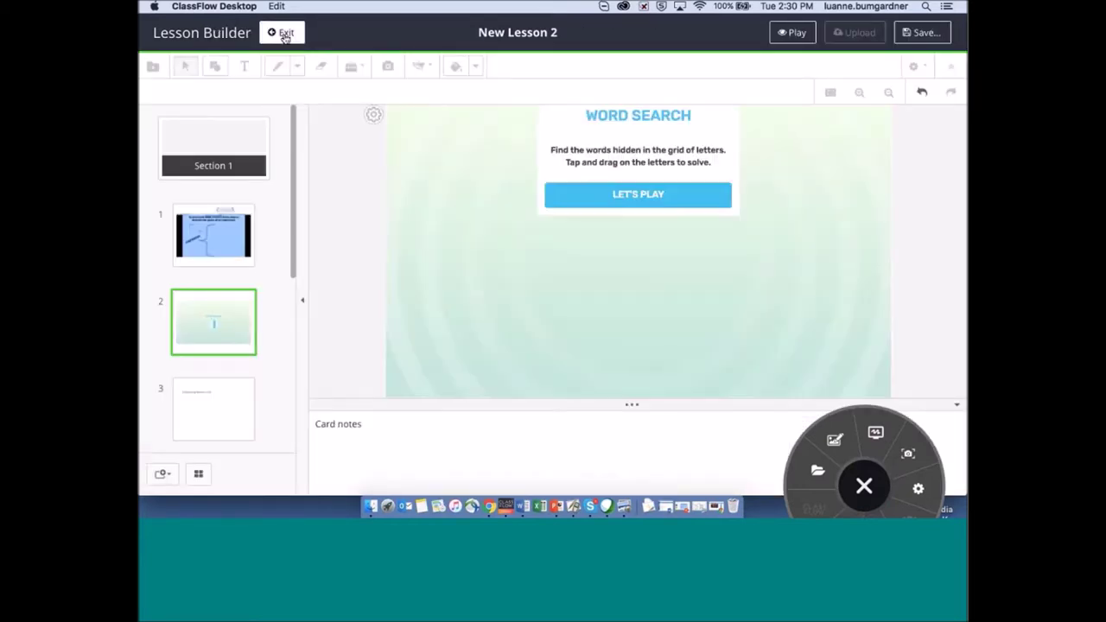
click(285, 36)
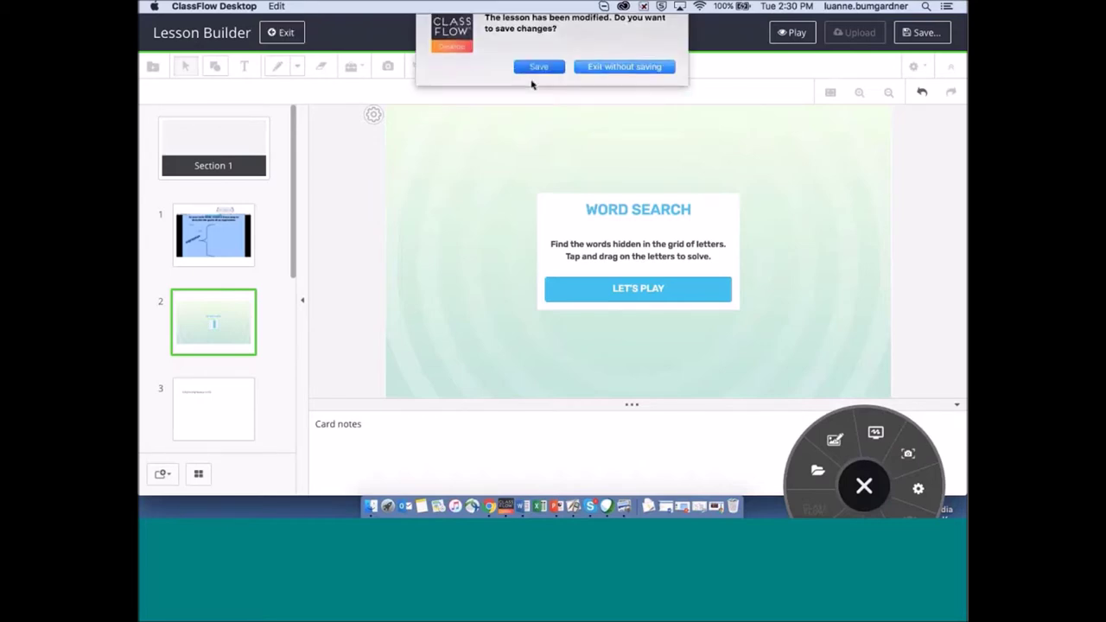
click(532, 83)
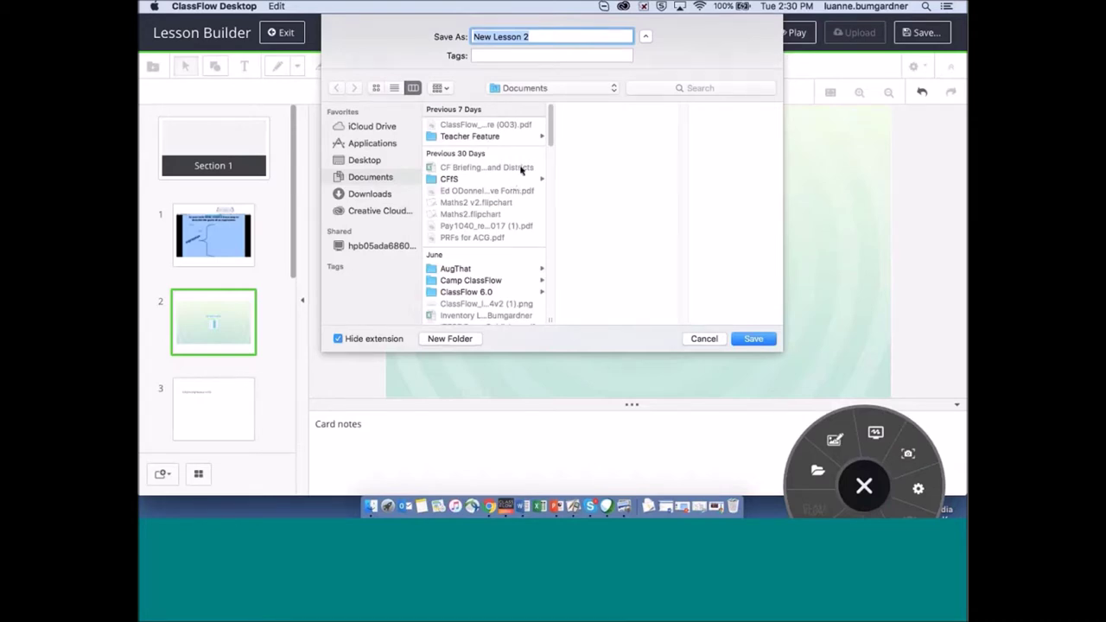
click(364, 161)
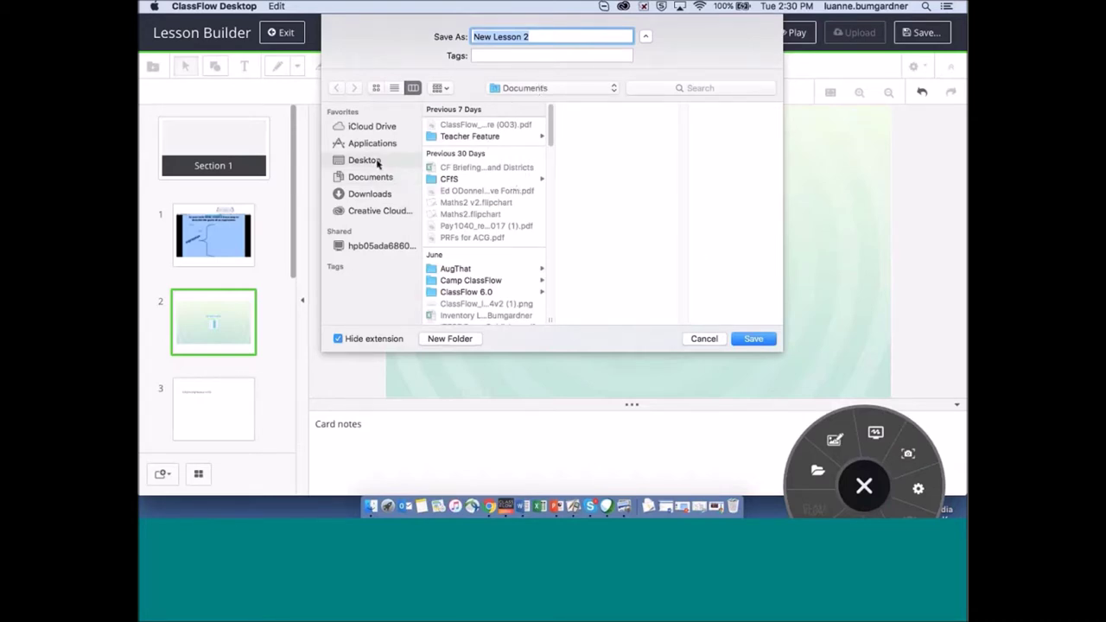
click(751, 339)
click(644, 92)
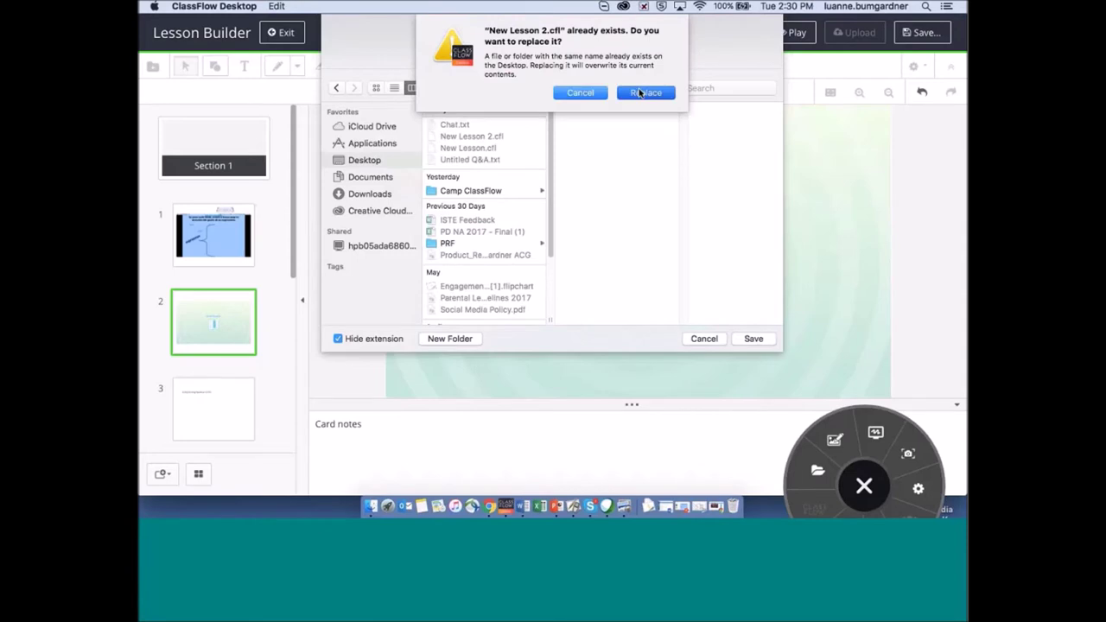
key(super+w)
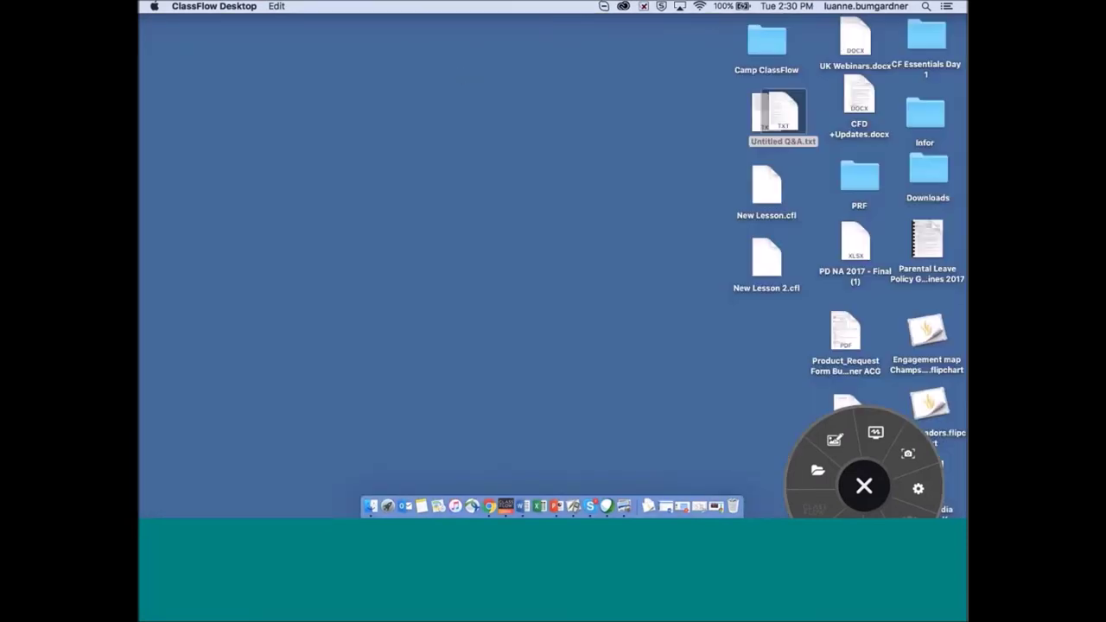
- Center the ClassFlow toolset, open Resources, and check which file types can be converted
drag(851, 467, 511, 294)
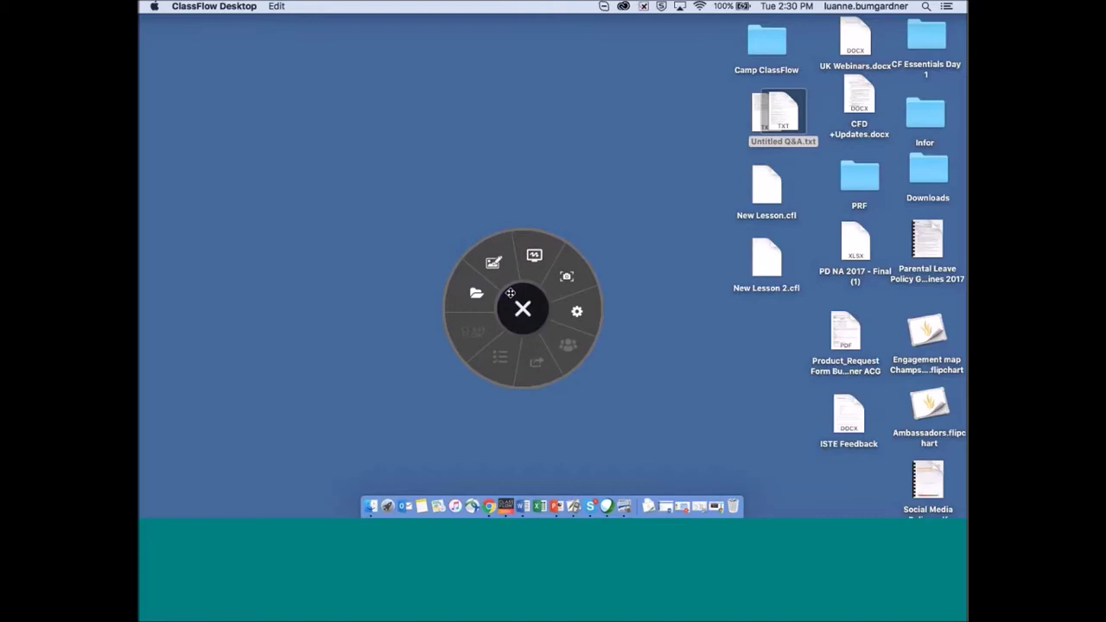
drag(510, 293, 548, 305)
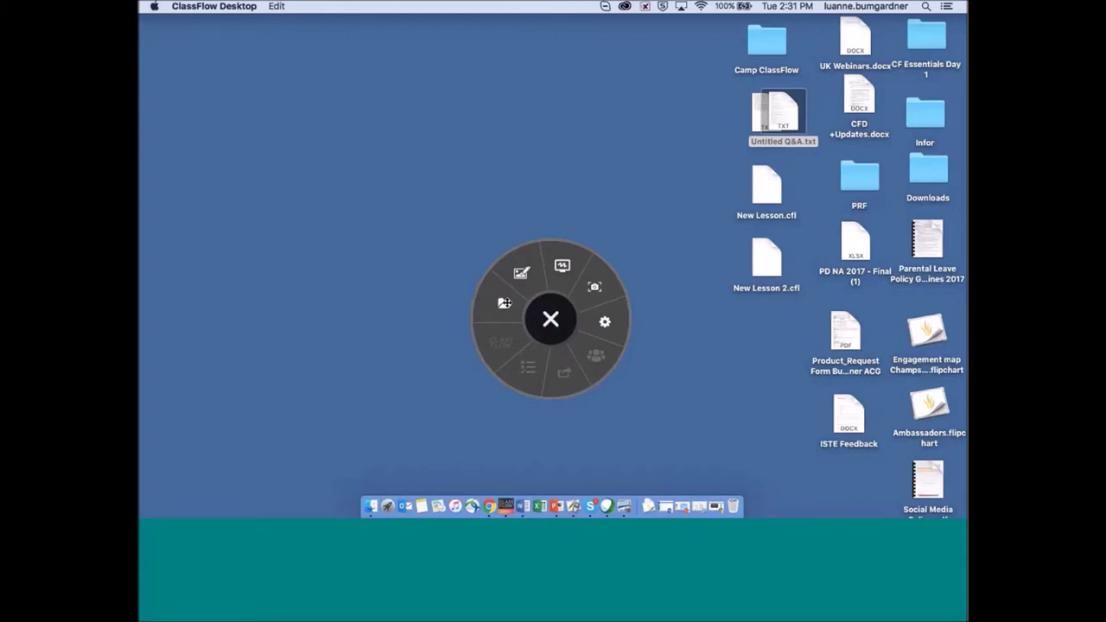
click(505, 303)
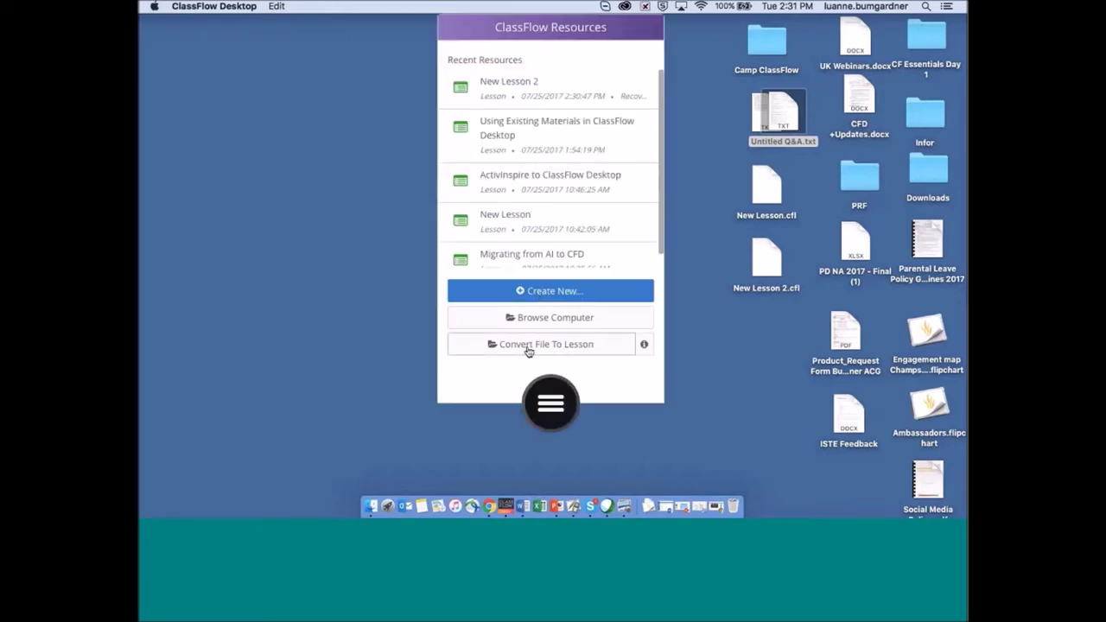
click(643, 344)
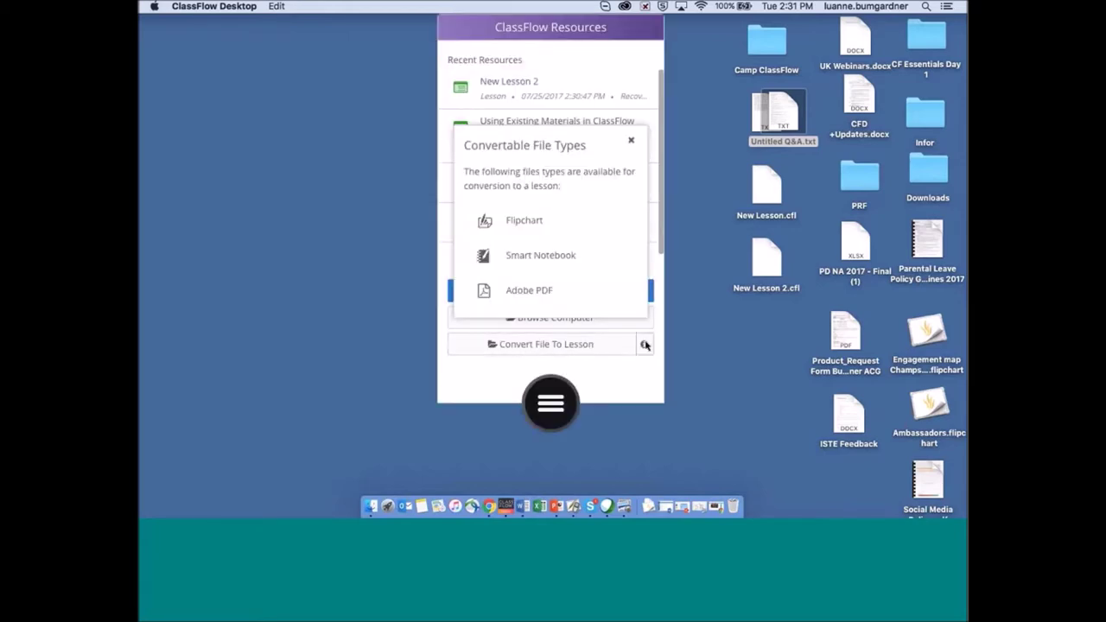
click(631, 140)
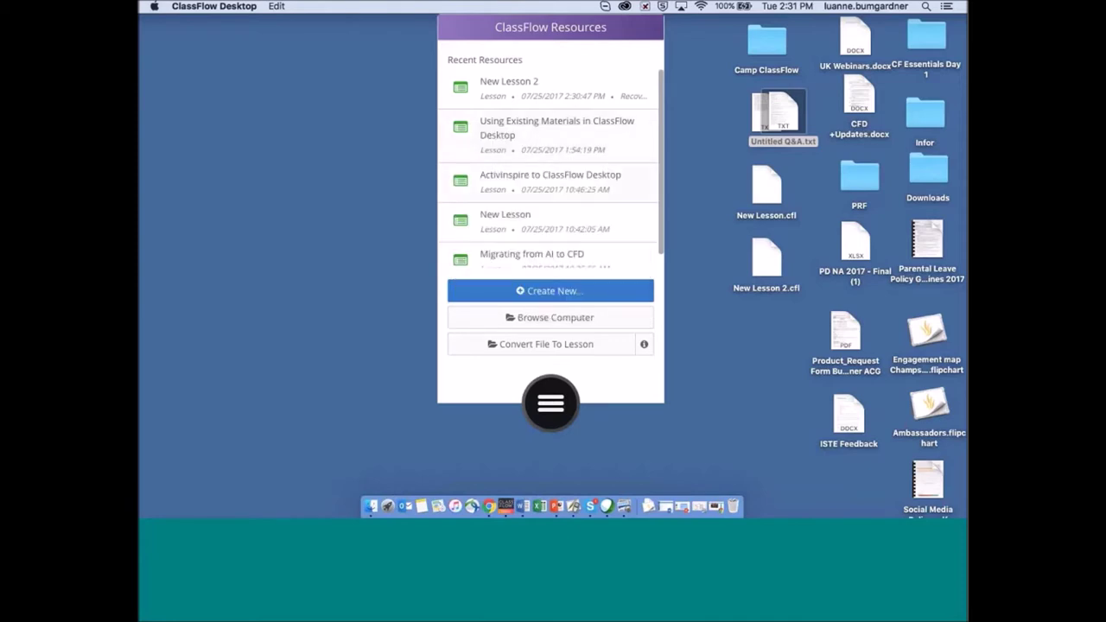
- Convert Pearl Harbor.flipchart from Camp ClassFlow's Using Existing Material CFD folder into a lesson
click(545, 346)
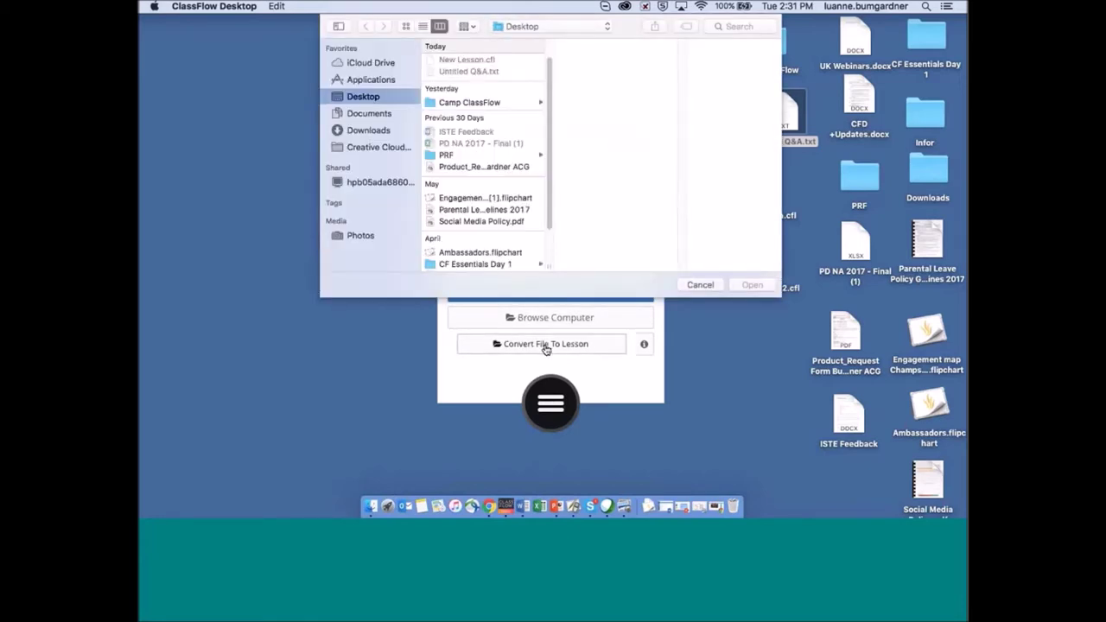
click(507, 103)
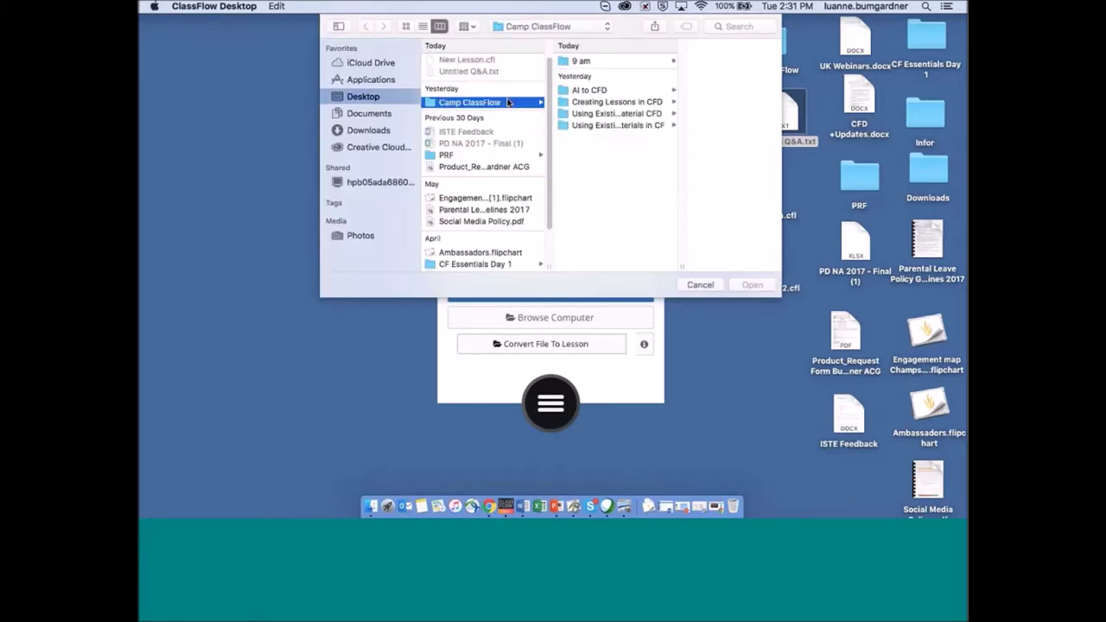
click(642, 114)
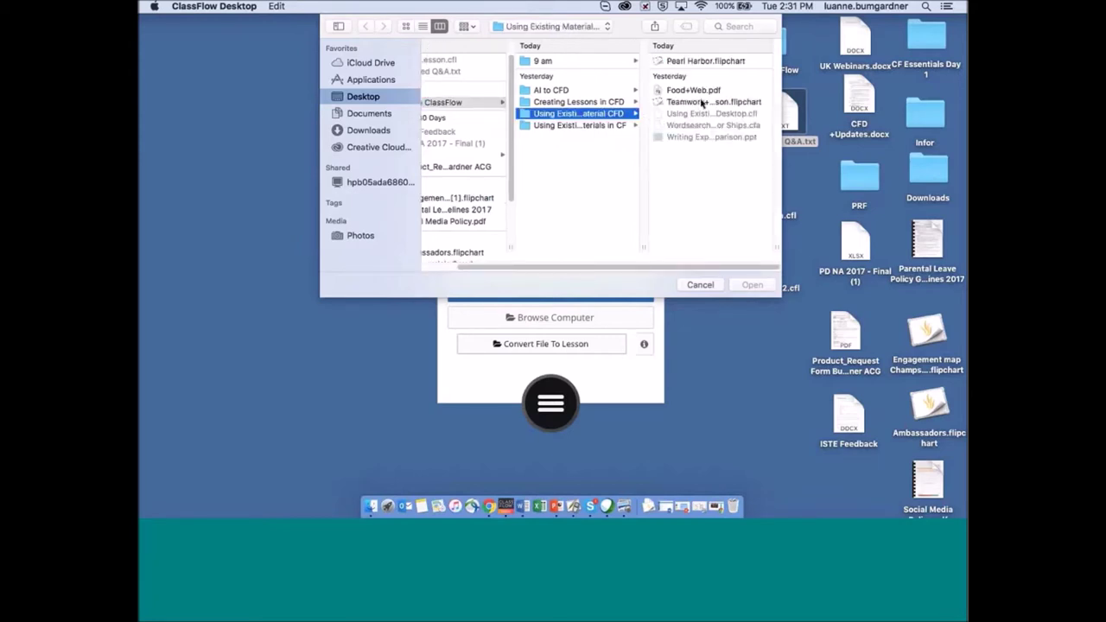
click(694, 62)
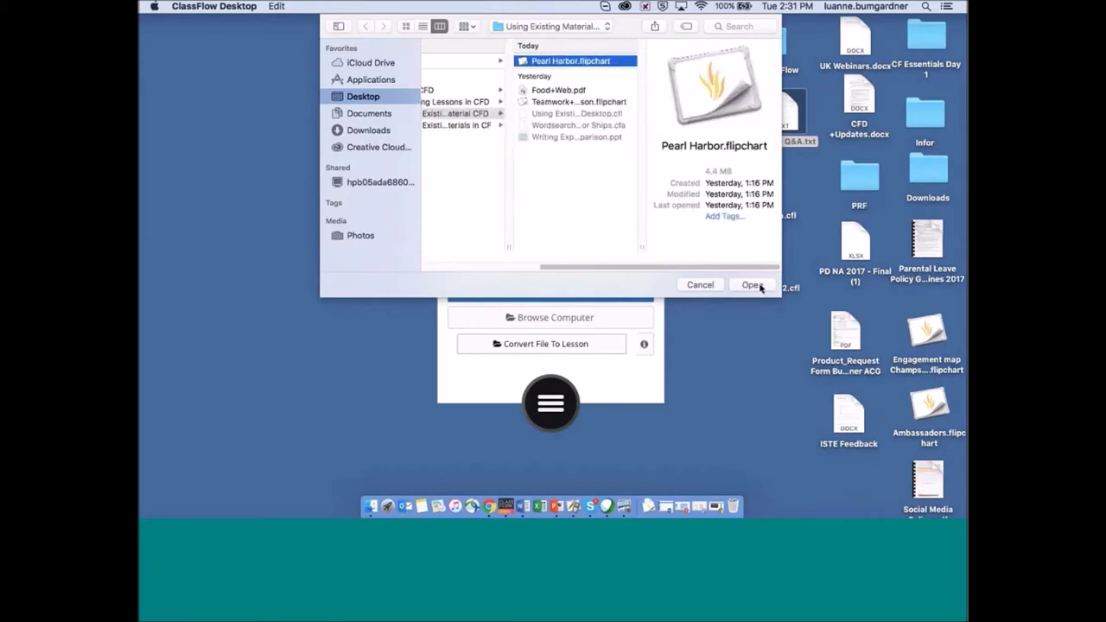
click(754, 285)
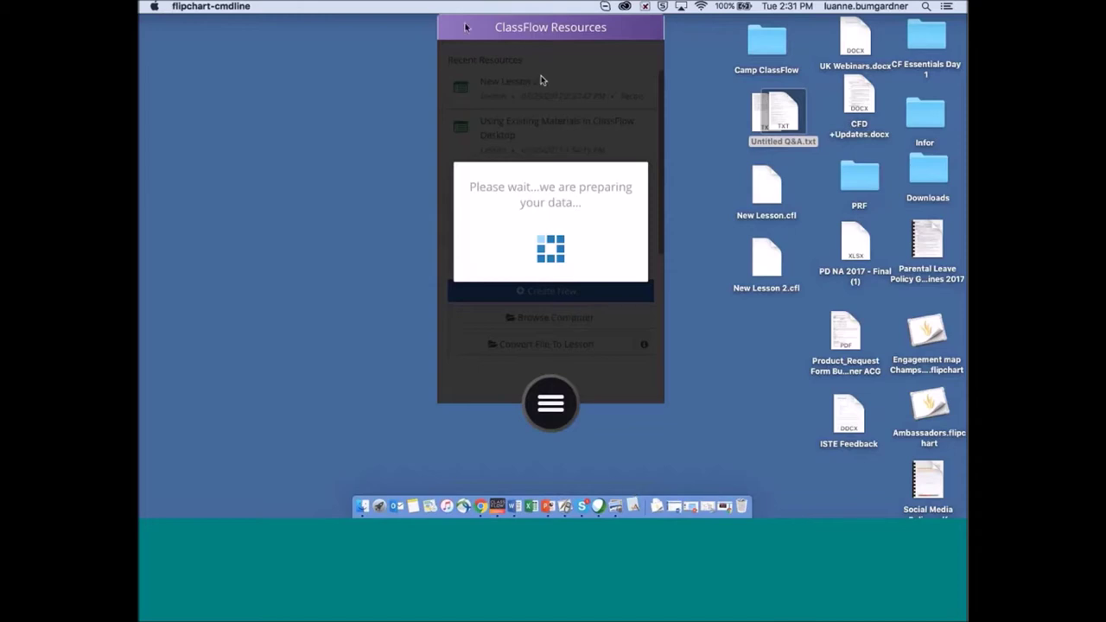
drag(472, 27, 770, 67)
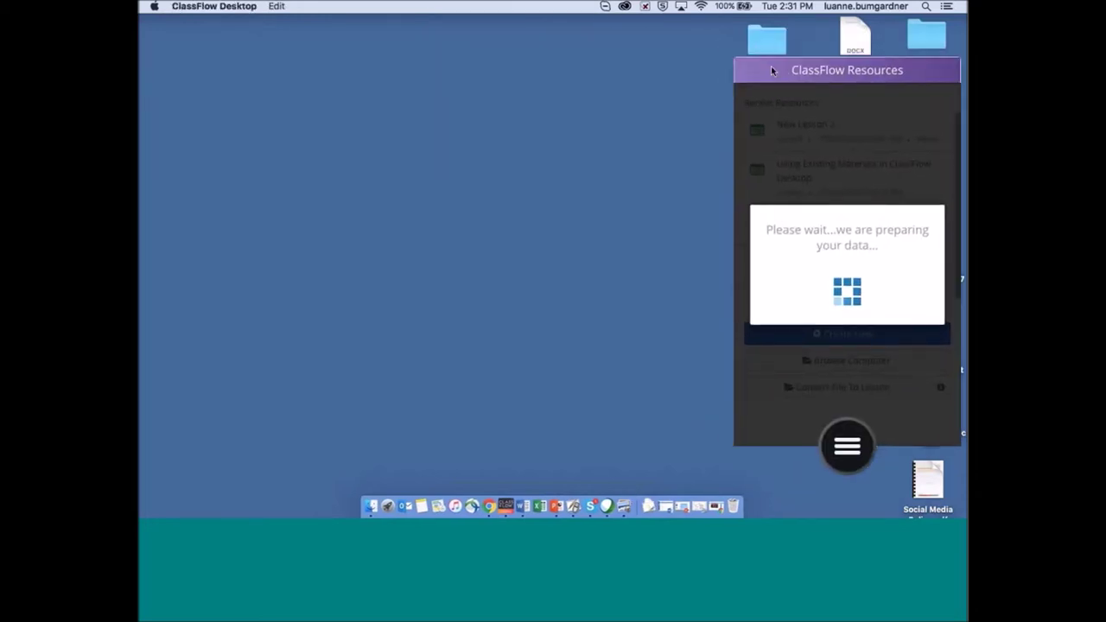
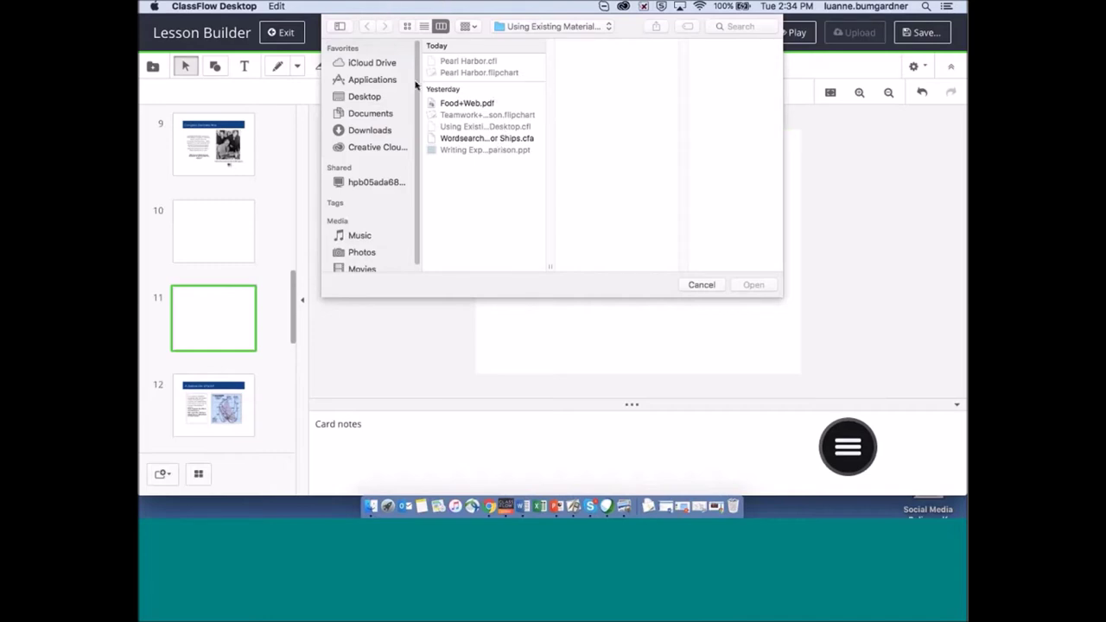
- Insert pearl-harbor-map.jpg from Desktop > Camp ClassFlow > AI to CFD onto card 11
click(371, 99)
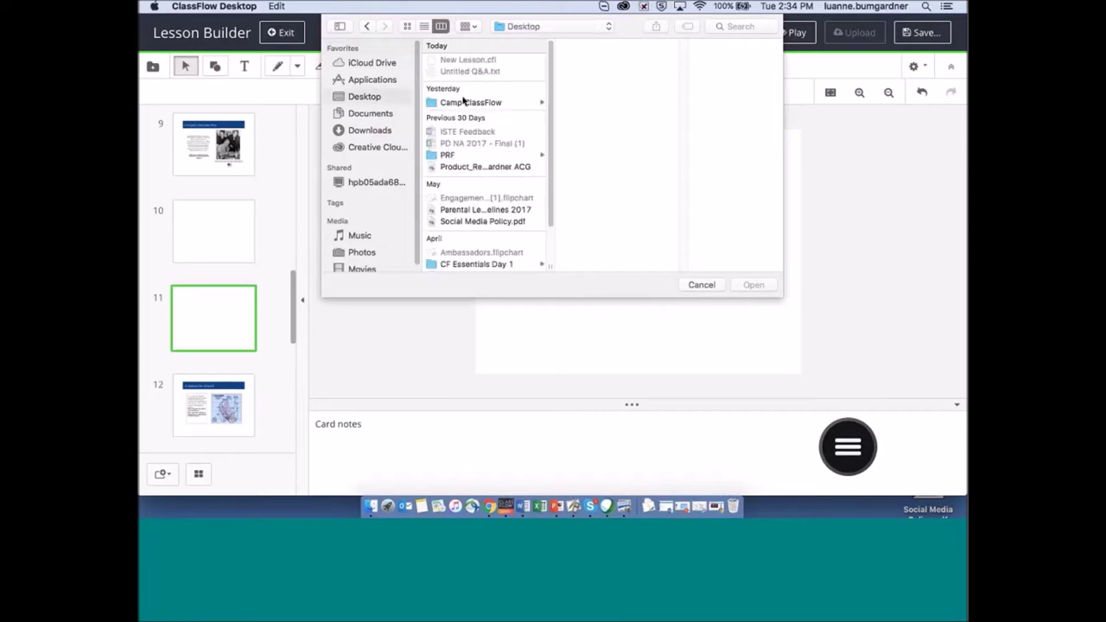
click(483, 102)
click(592, 92)
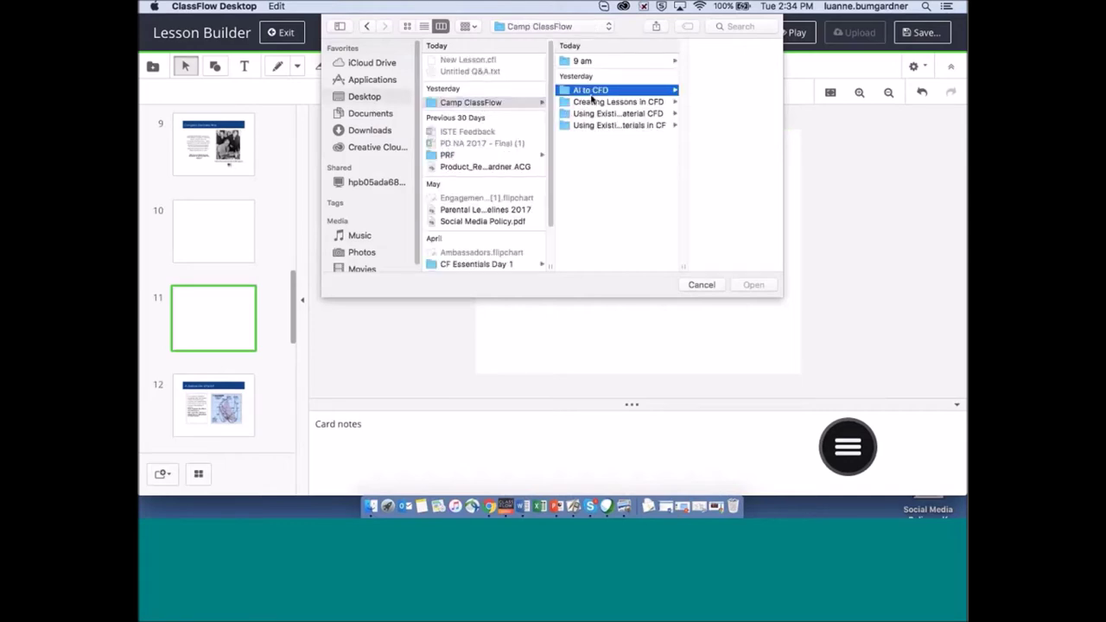
click(709, 183)
click(752, 285)
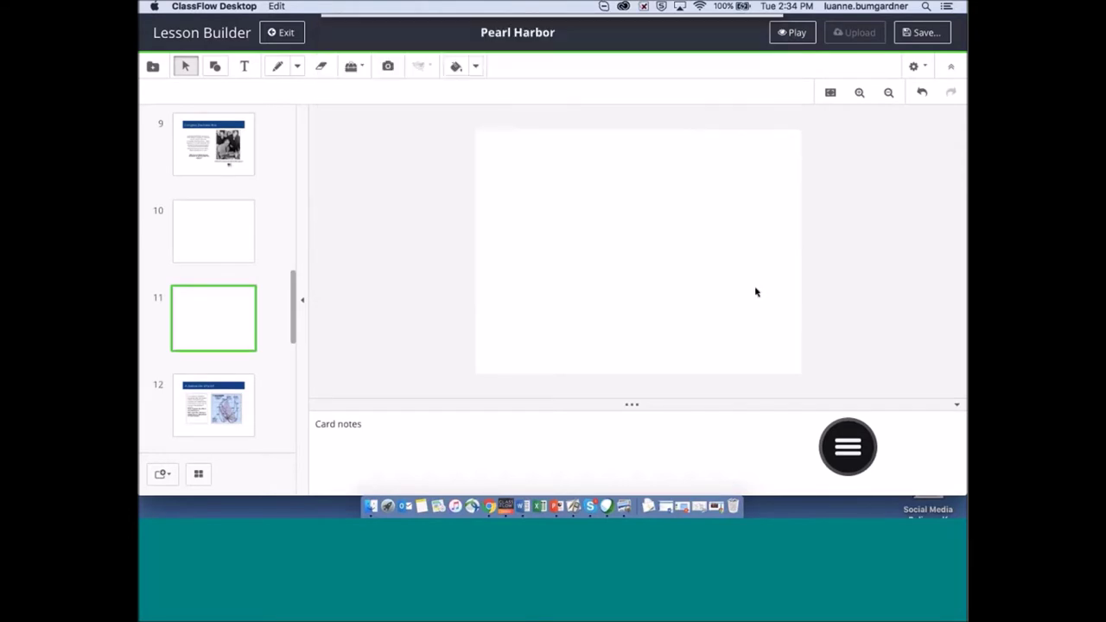
- Enlarge and centre the map on the card, then save the lesson and close the editor
drag(661, 247, 788, 366)
drag(740, 321, 743, 323)
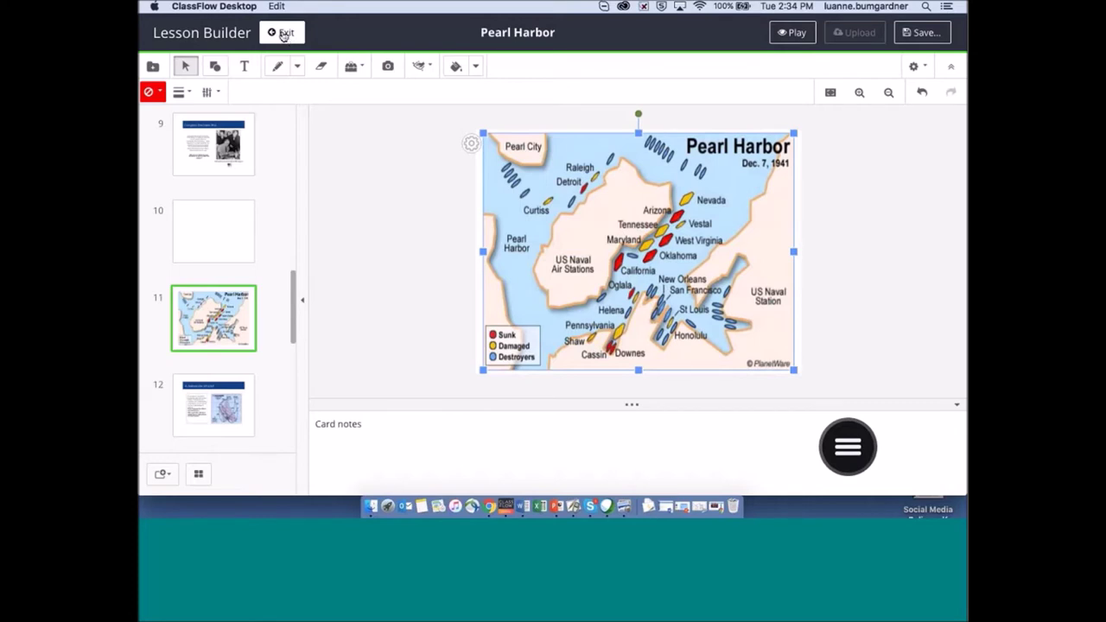
click(929, 33)
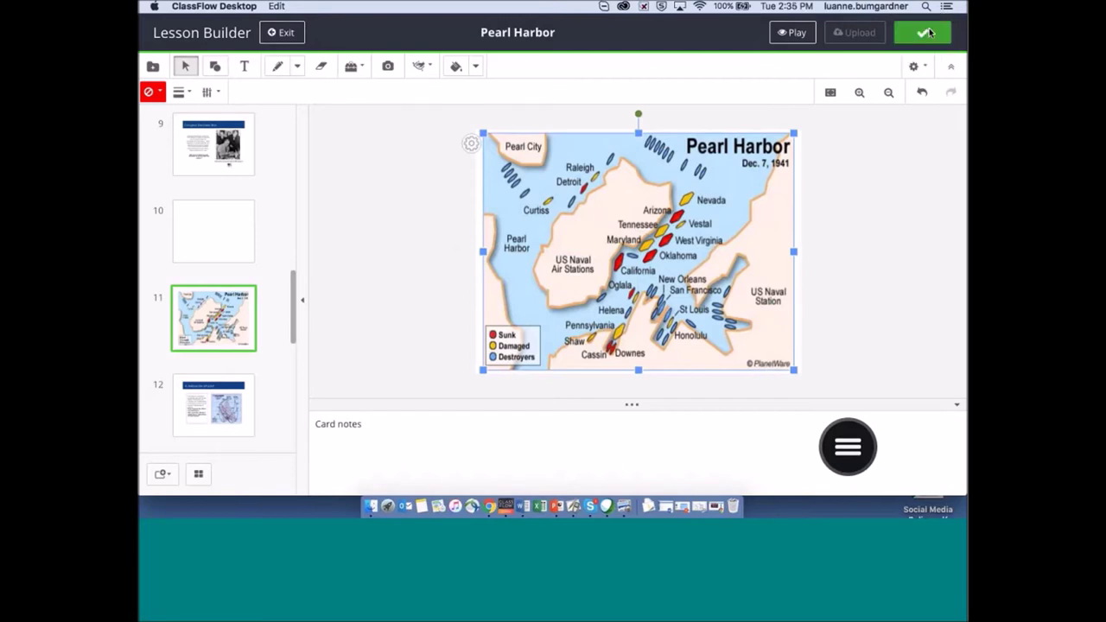
click(285, 35)
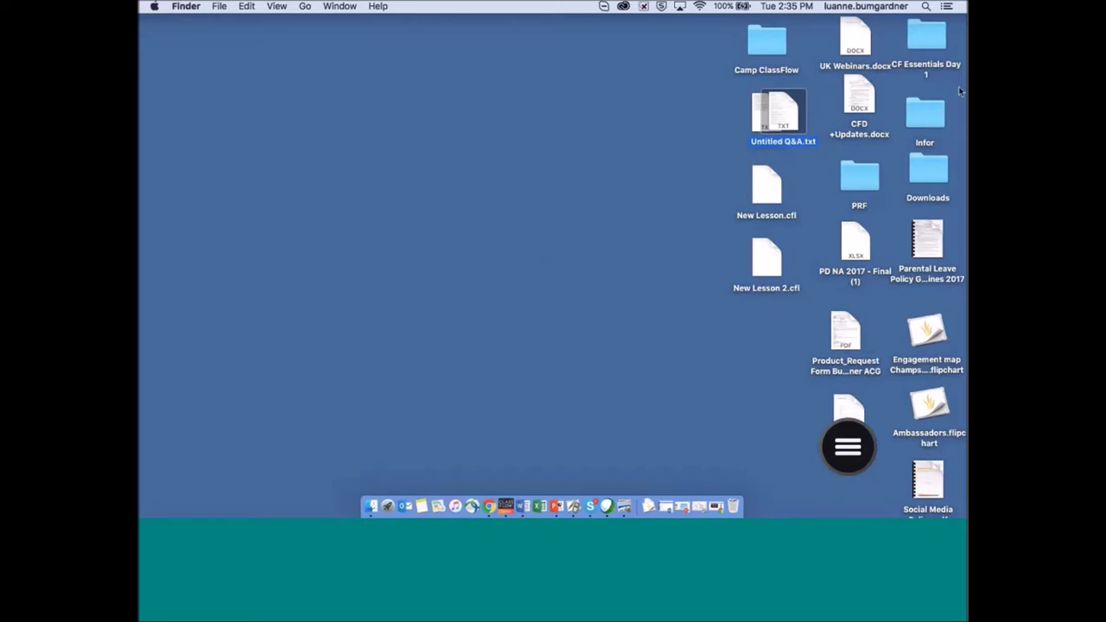
- Confirm Pearl Harbor.cfl is in Using Existing Material CFD, then move Finder aside and centre the ClassFlow button
click(370, 506)
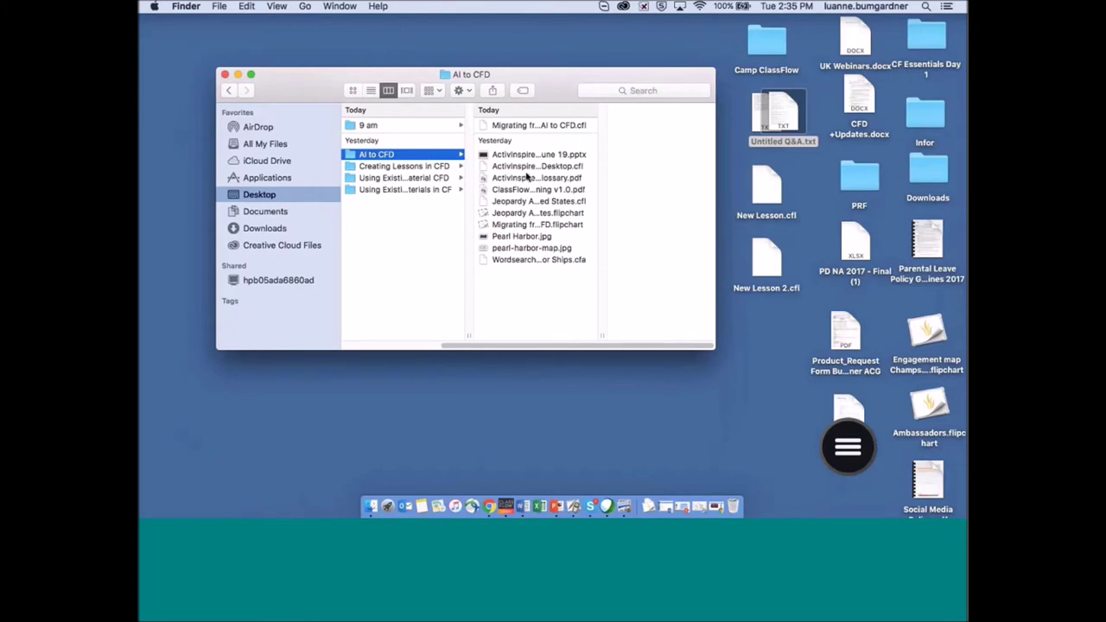
click(443, 178)
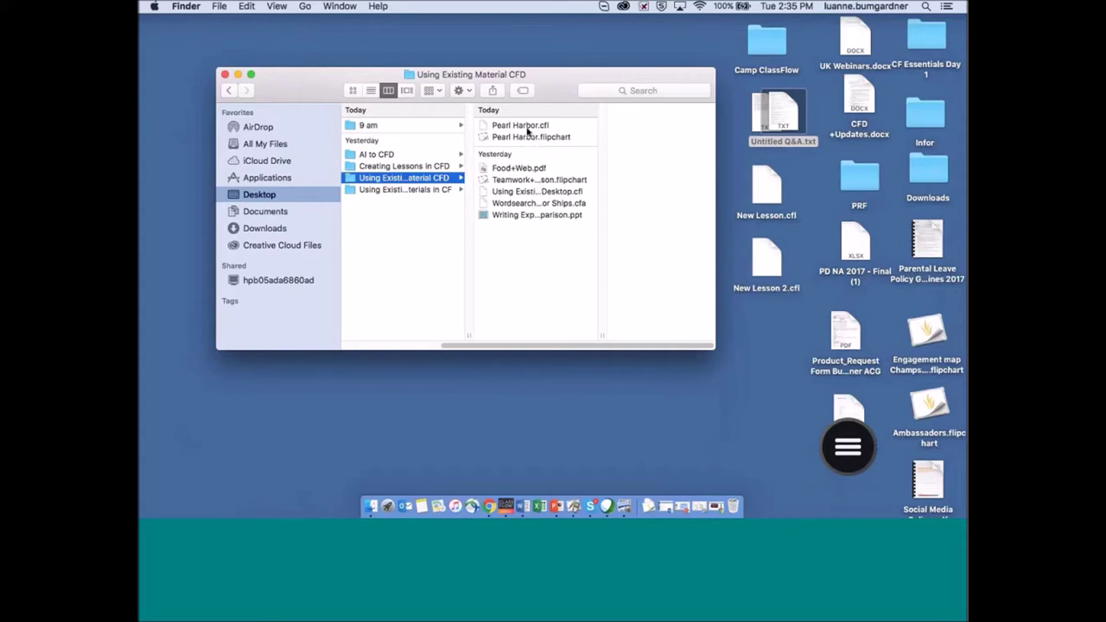
drag(345, 74, 940, 102)
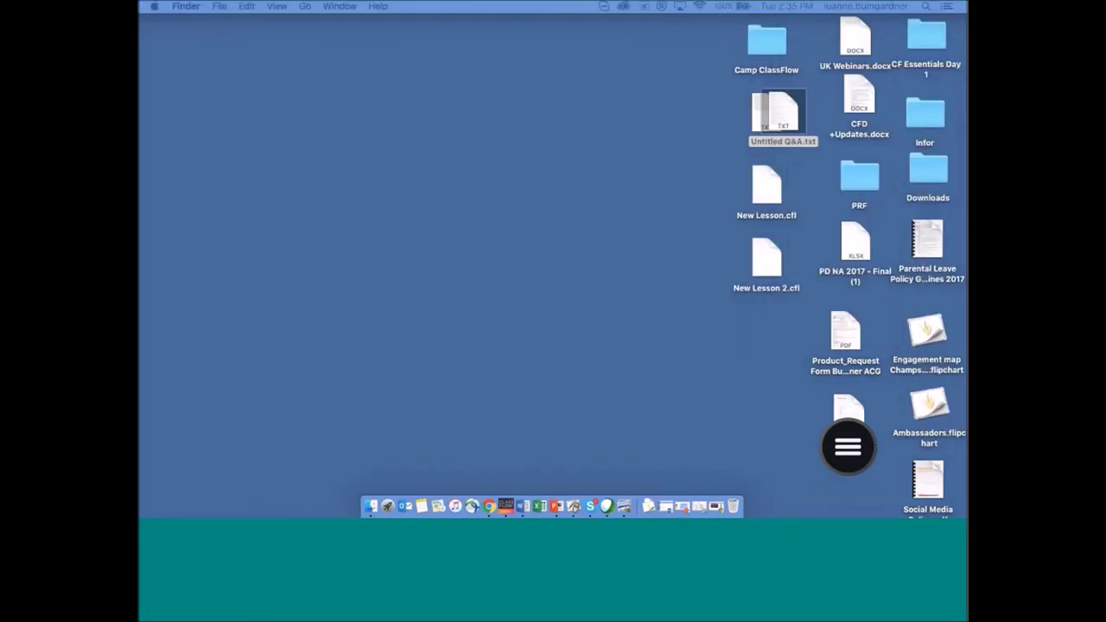
drag(847, 446, 546, 353)
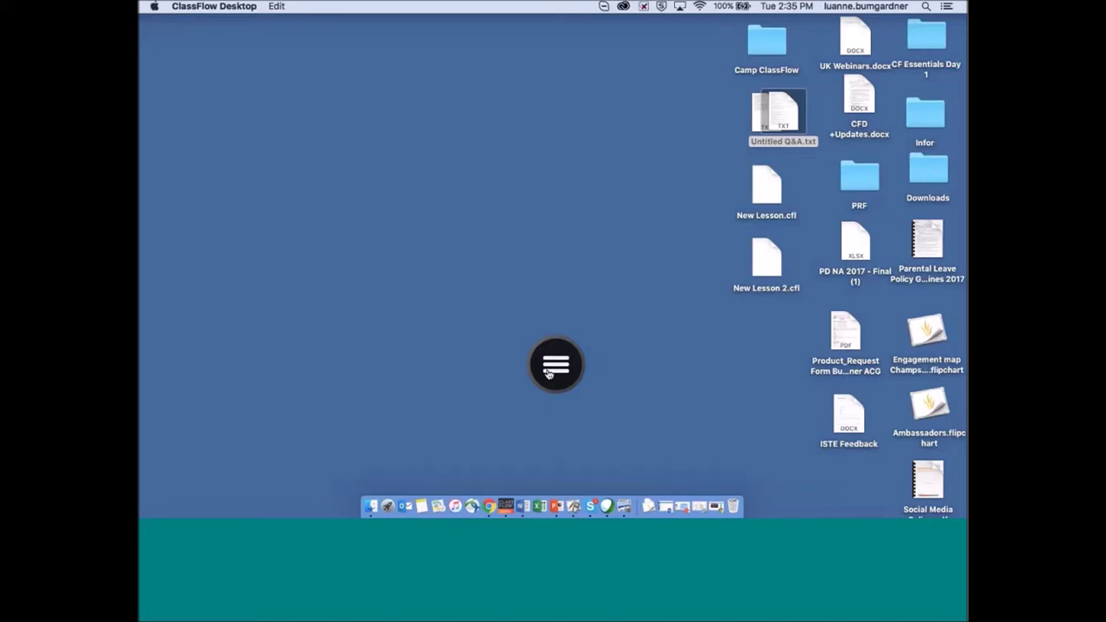
- From the ClassFlow Desktop gear menu, log in to the demo.classflow.com account with its password
click(553, 369)
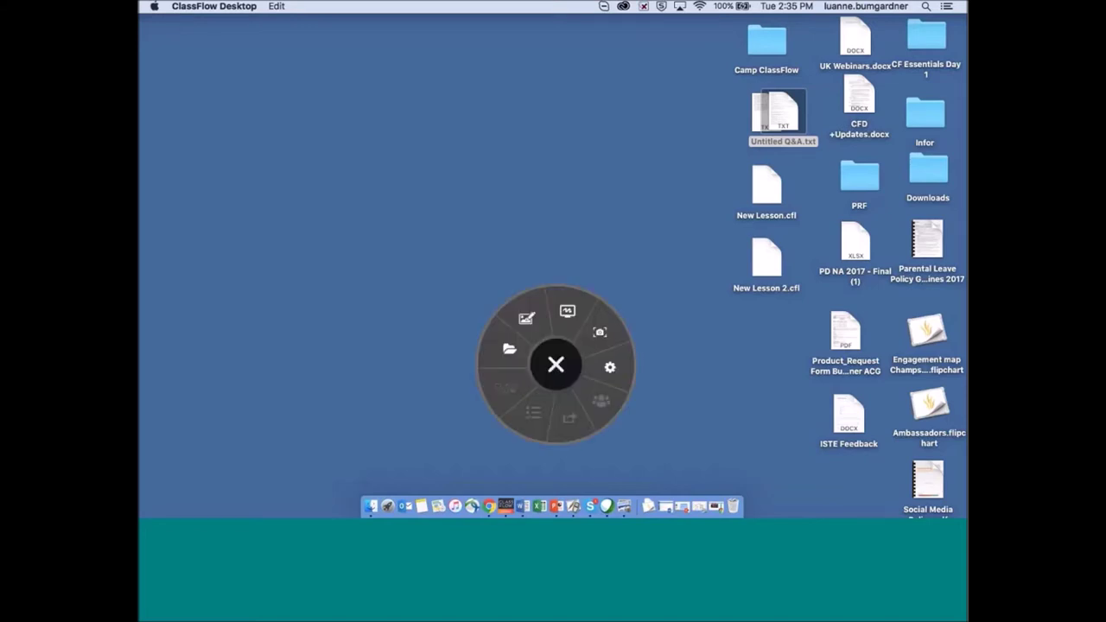
drag(556, 364, 505, 369)
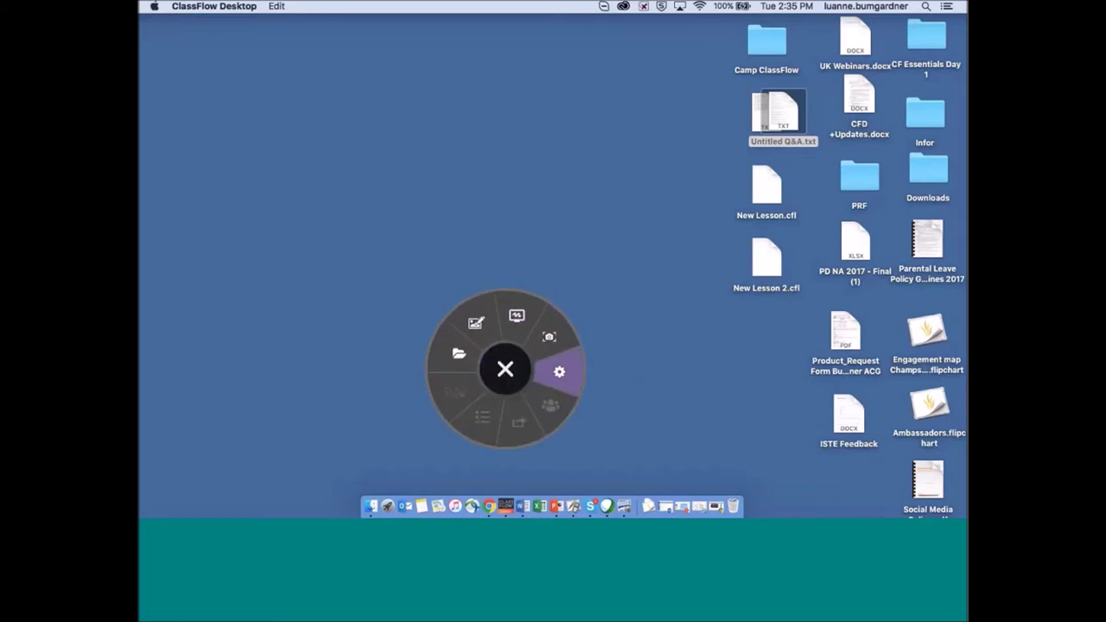
click(564, 373)
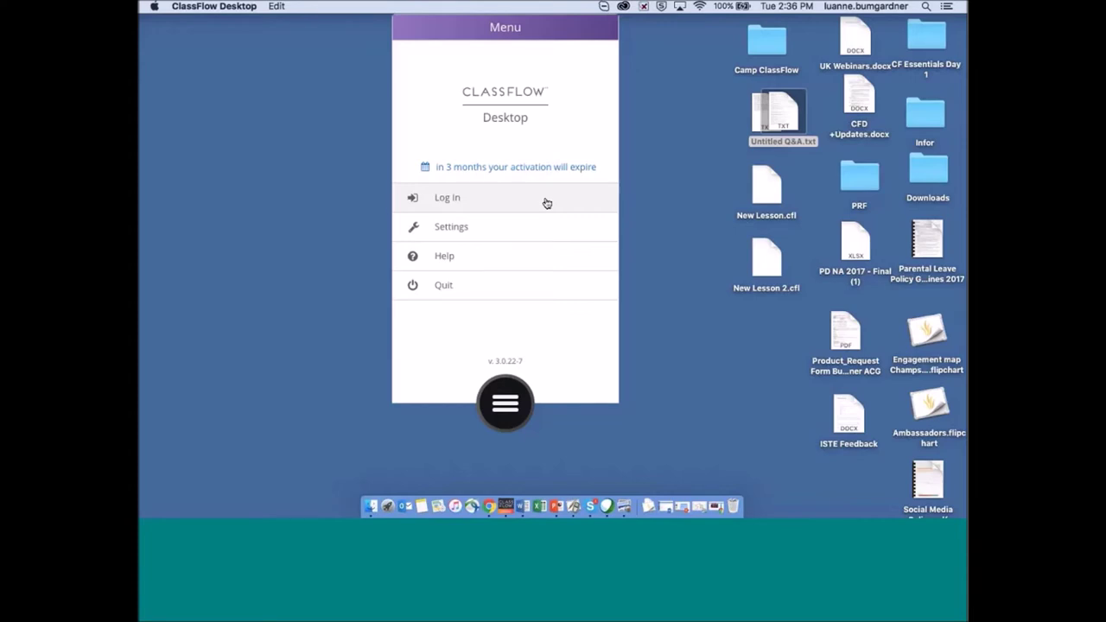
click(544, 202)
click(499, 152)
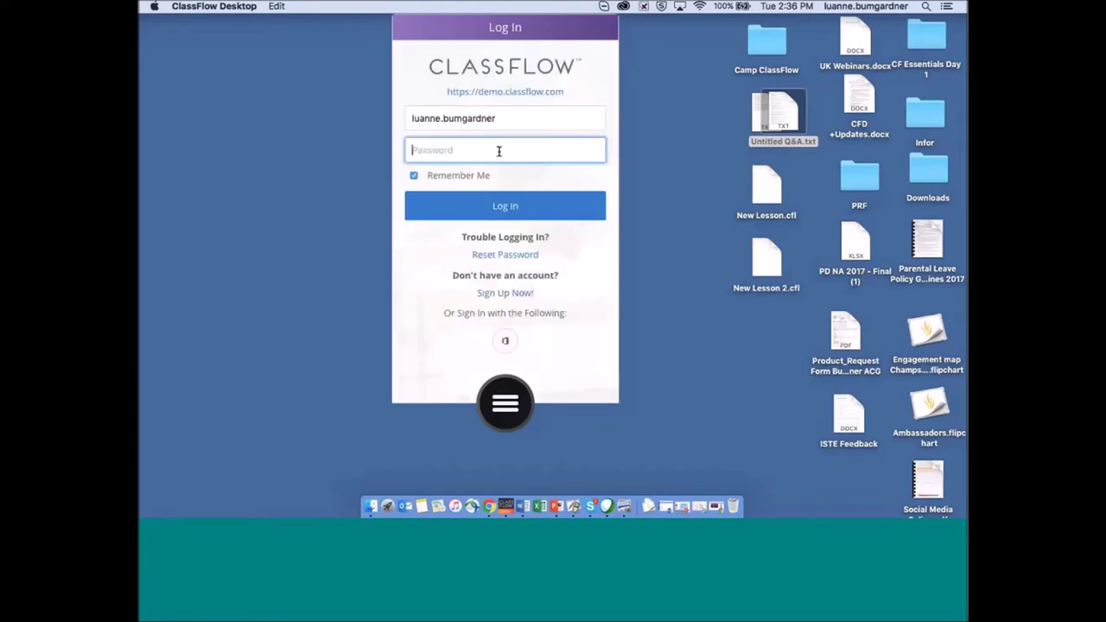
text(*********)
key(Return)
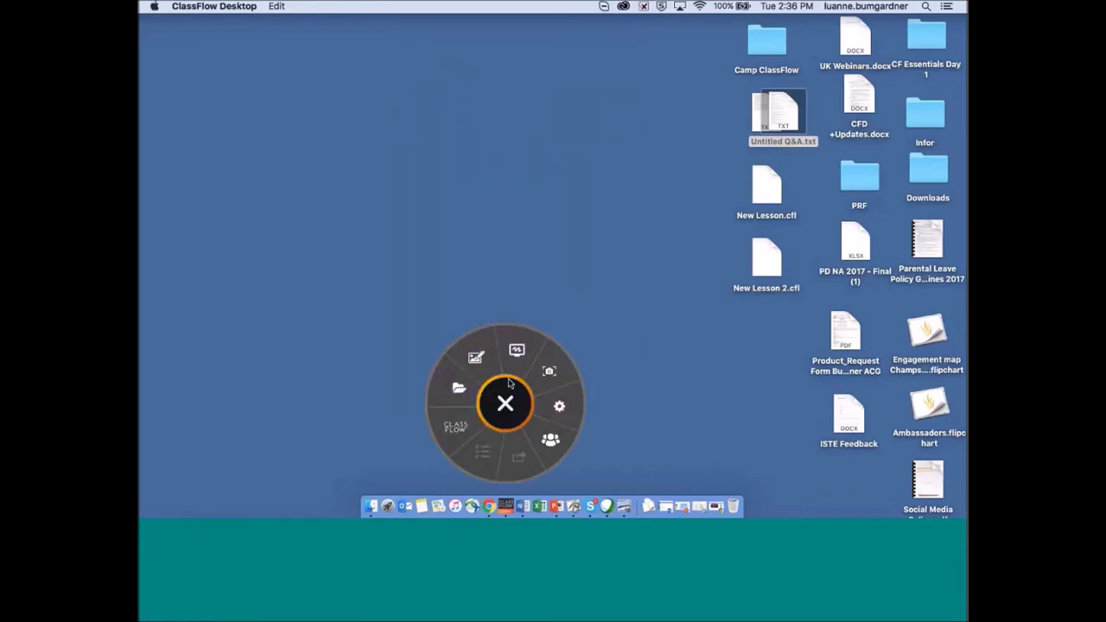
- End the running Adhoc Session from the Classes list and confirm
drag(500, 383, 489, 224)
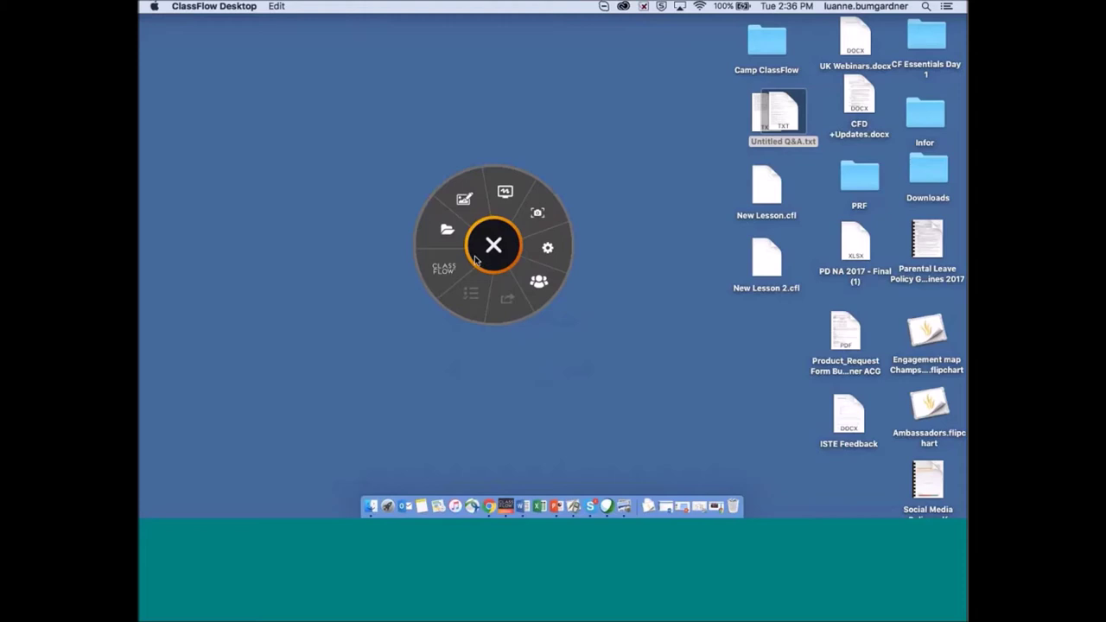
click(542, 278)
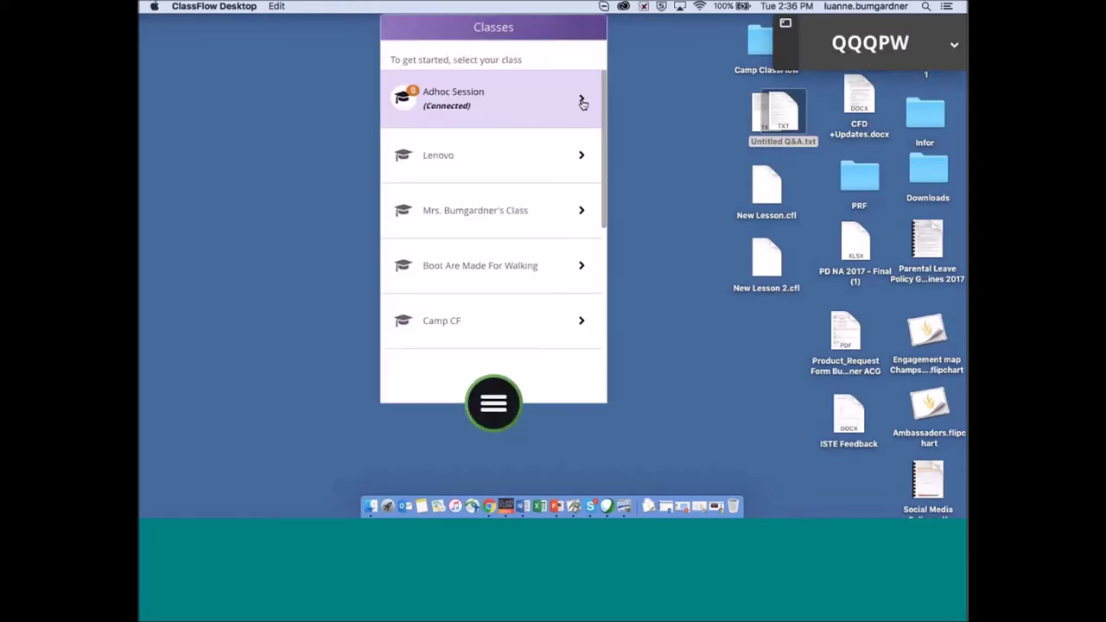
click(582, 103)
click(511, 353)
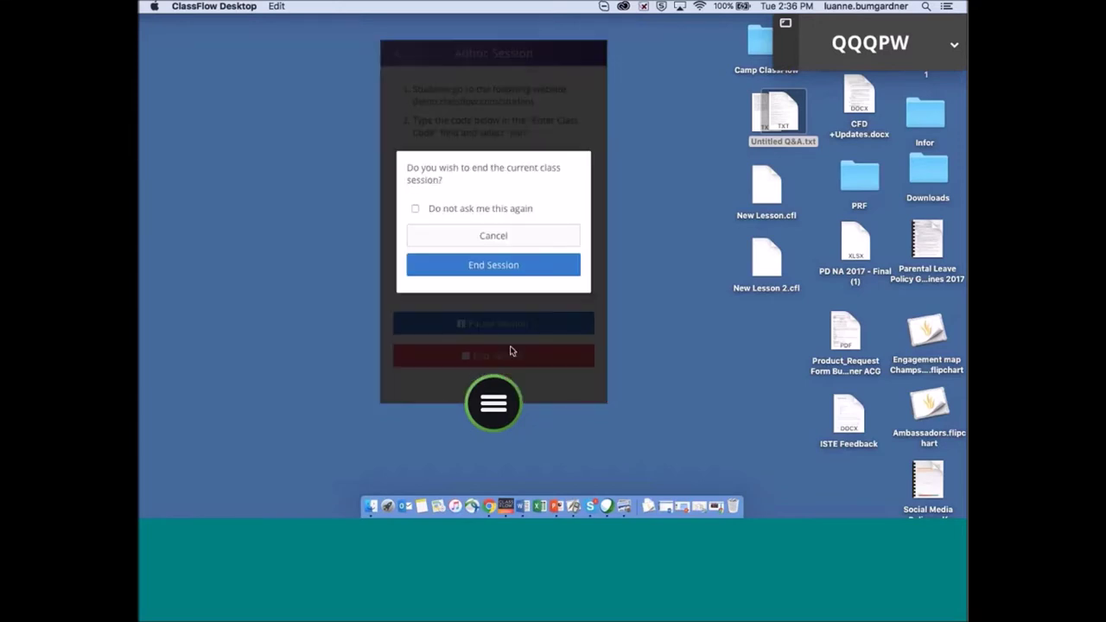
key(Return)
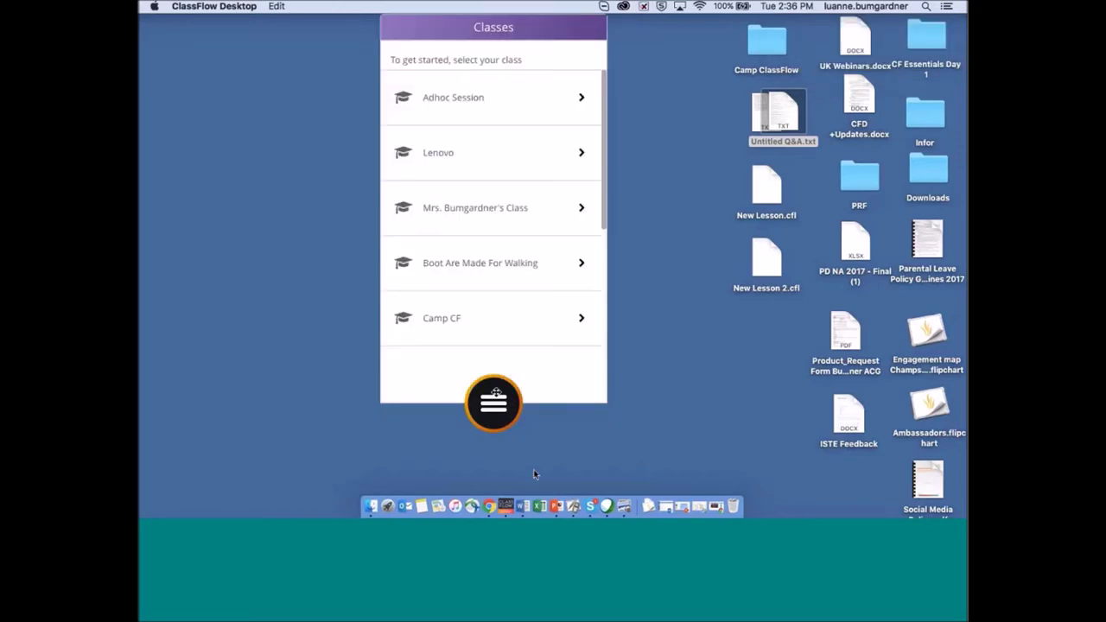
- Reopen the menu wheel and launch the ClassFlow web Home dashboard
click(496, 399)
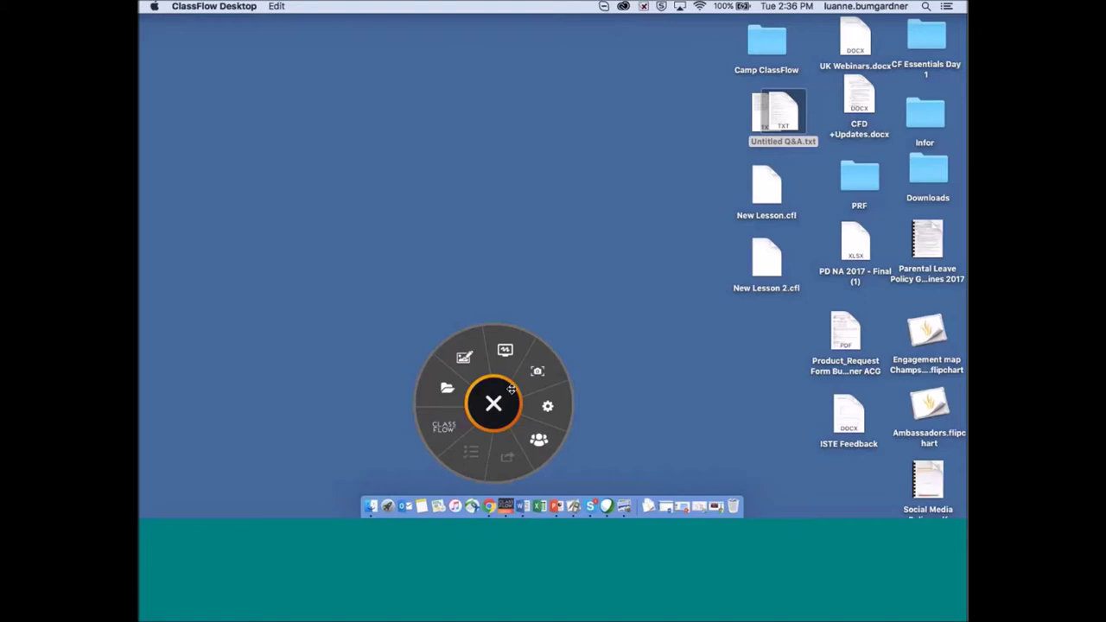
drag(511, 389, 513, 295)
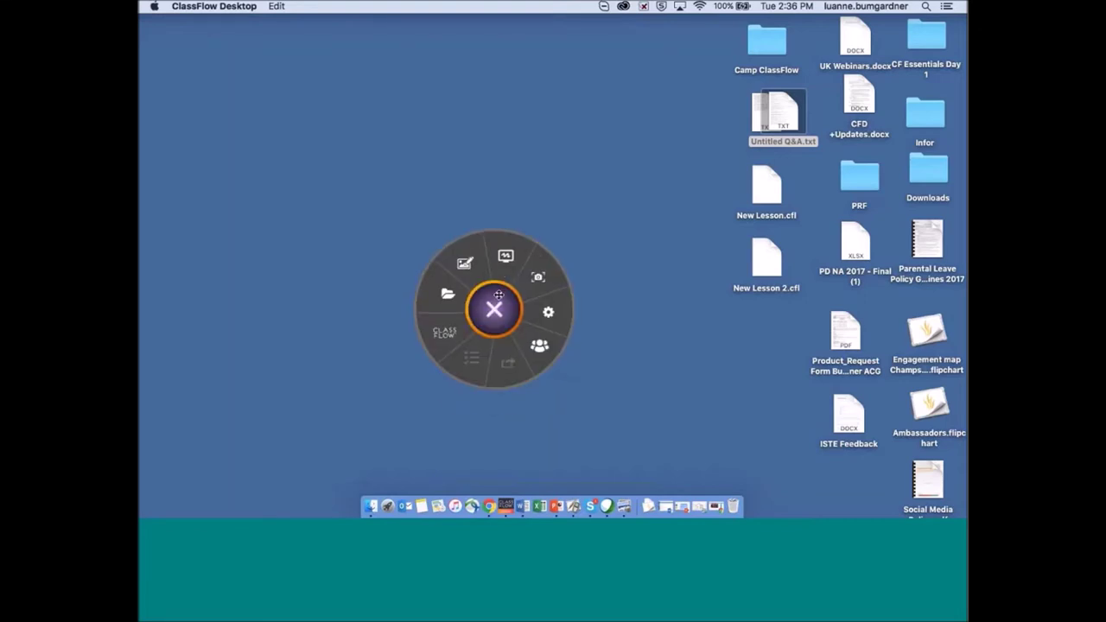
click(446, 336)
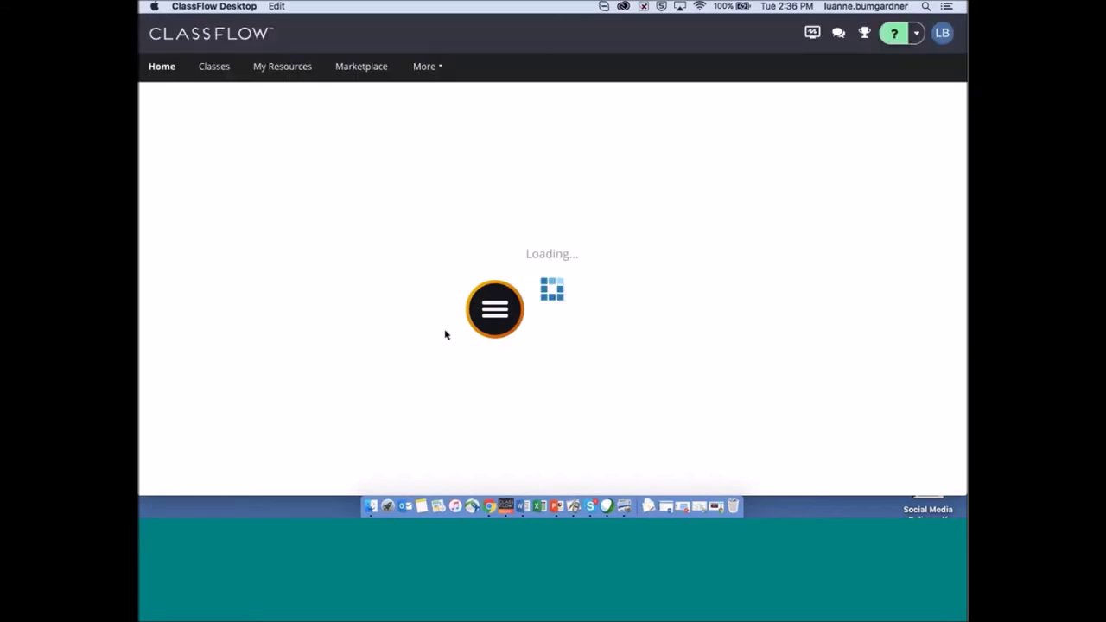
- Hide the ClassFlow web dashboard via the ClassFlow slice and reopen the radial tool menu
click(490, 317)
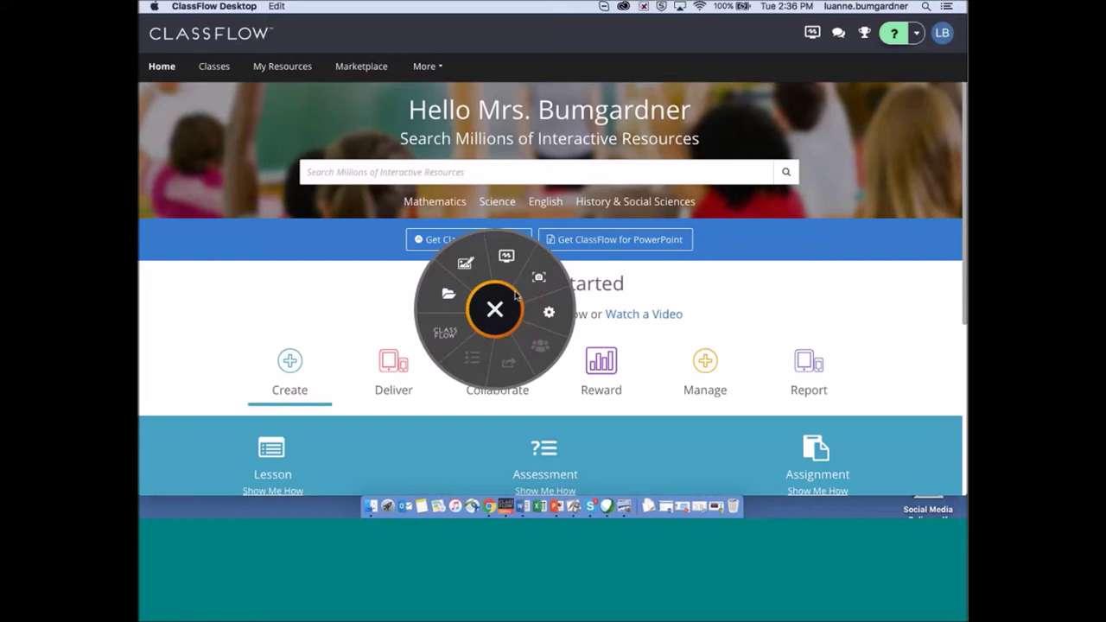
click(453, 336)
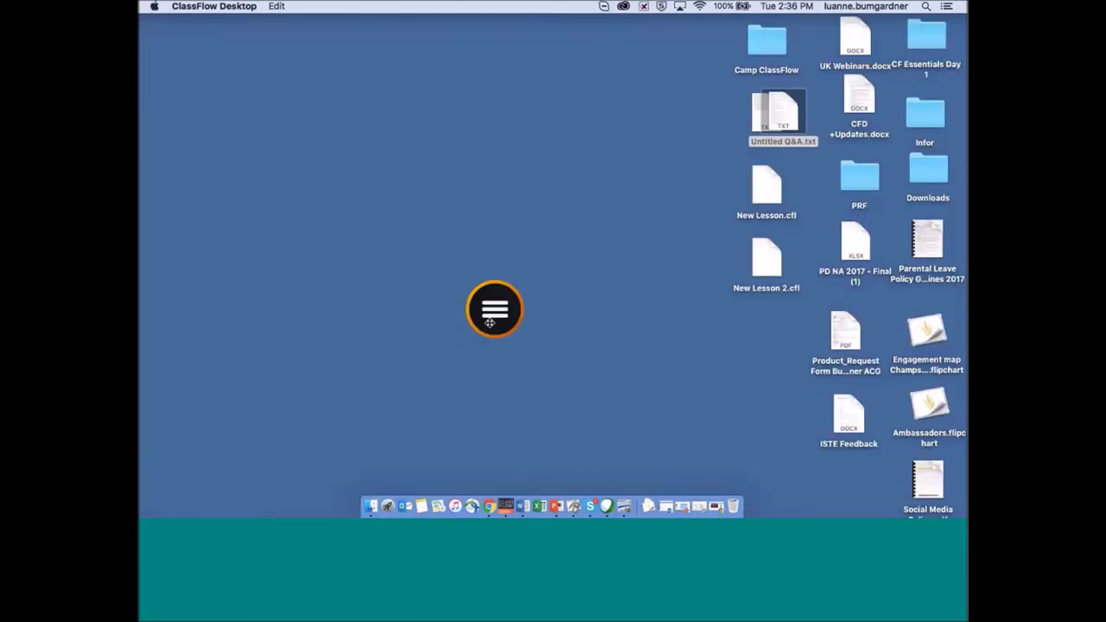
click(495, 308)
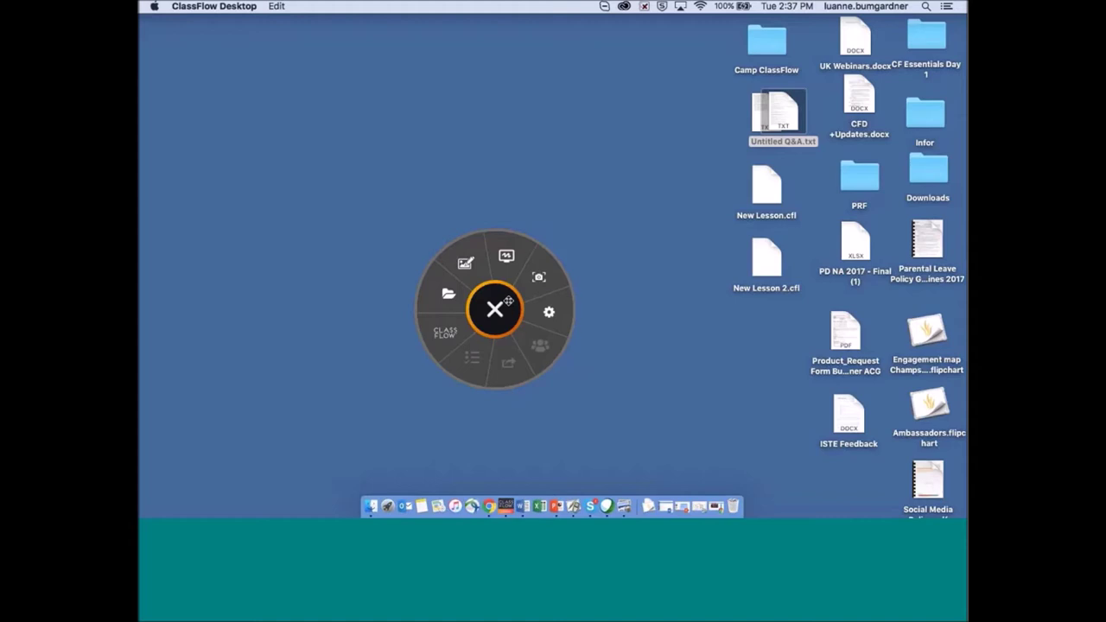
- Dismiss the 'ClassFlow is currently open' notice and restore the minimized Newsela article window
click(544, 338)
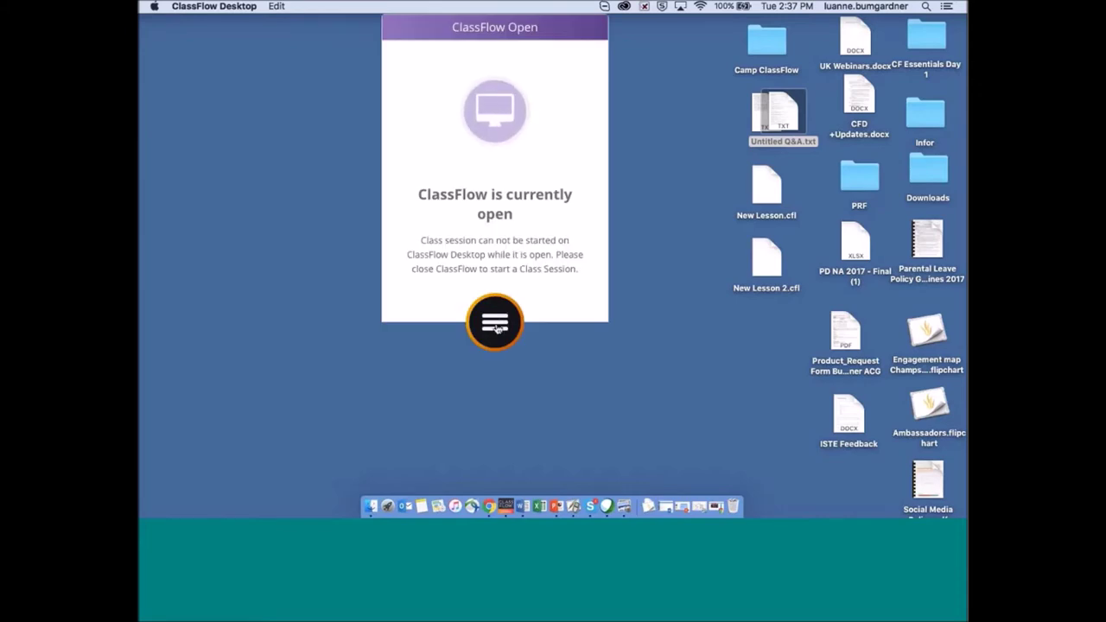
click(496, 326)
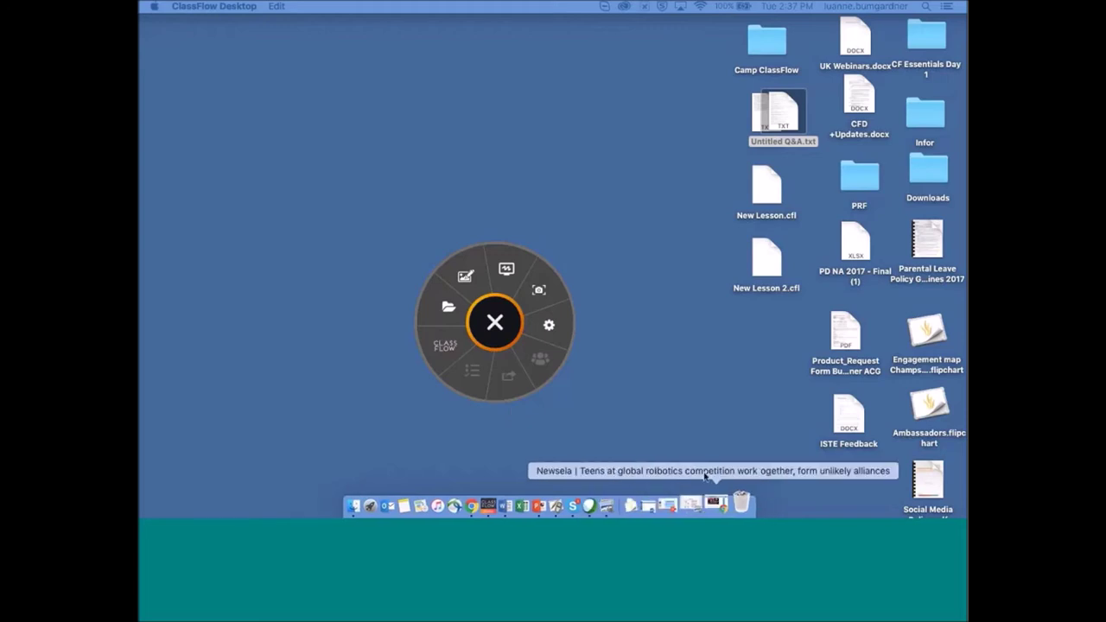
click(705, 476)
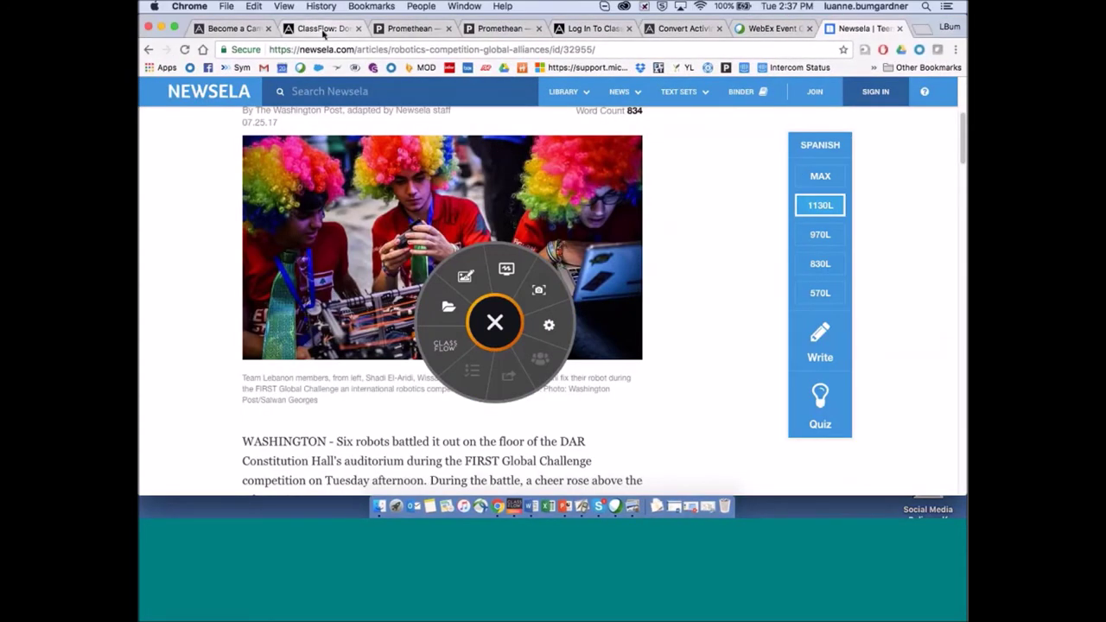
- Log out of the ClassFlow web account from the LB avatar menu, then minimize Chrome
click(324, 29)
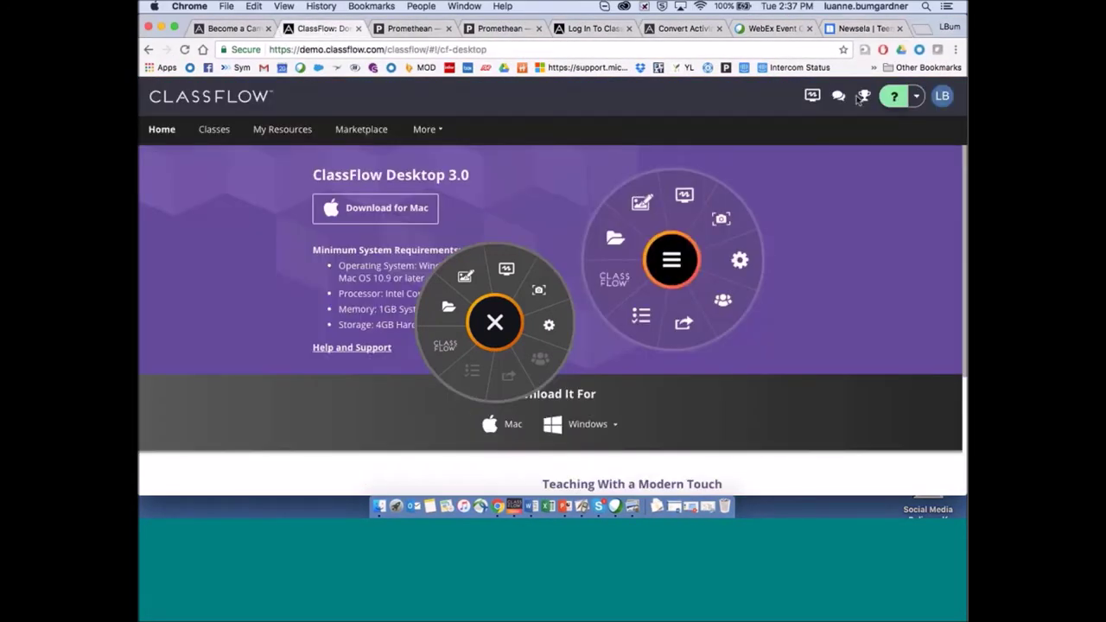
click(940, 97)
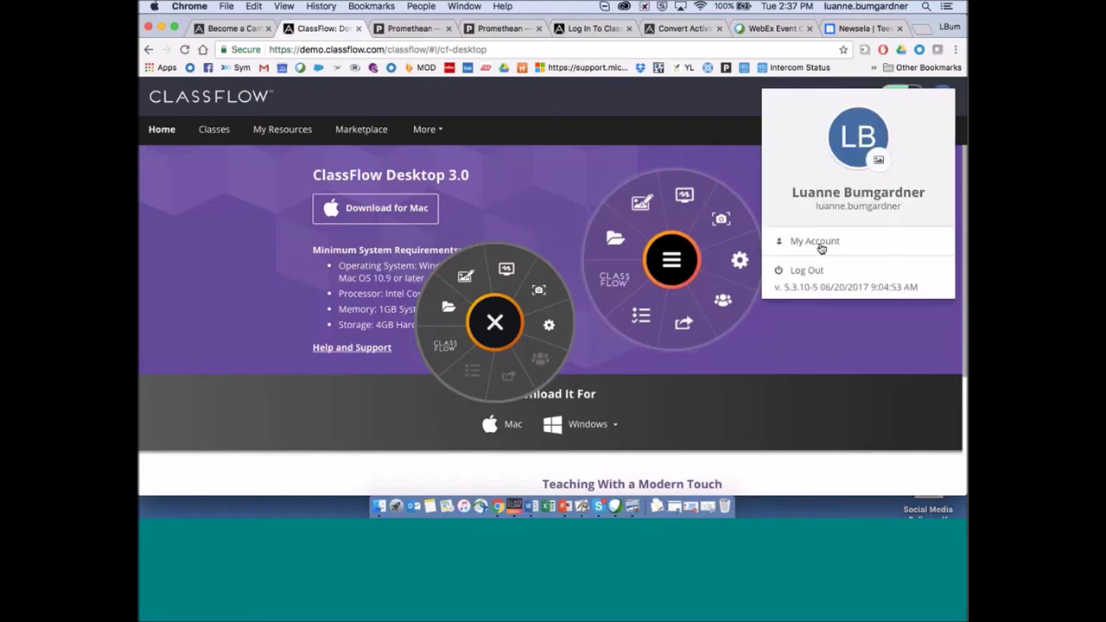
click(807, 271)
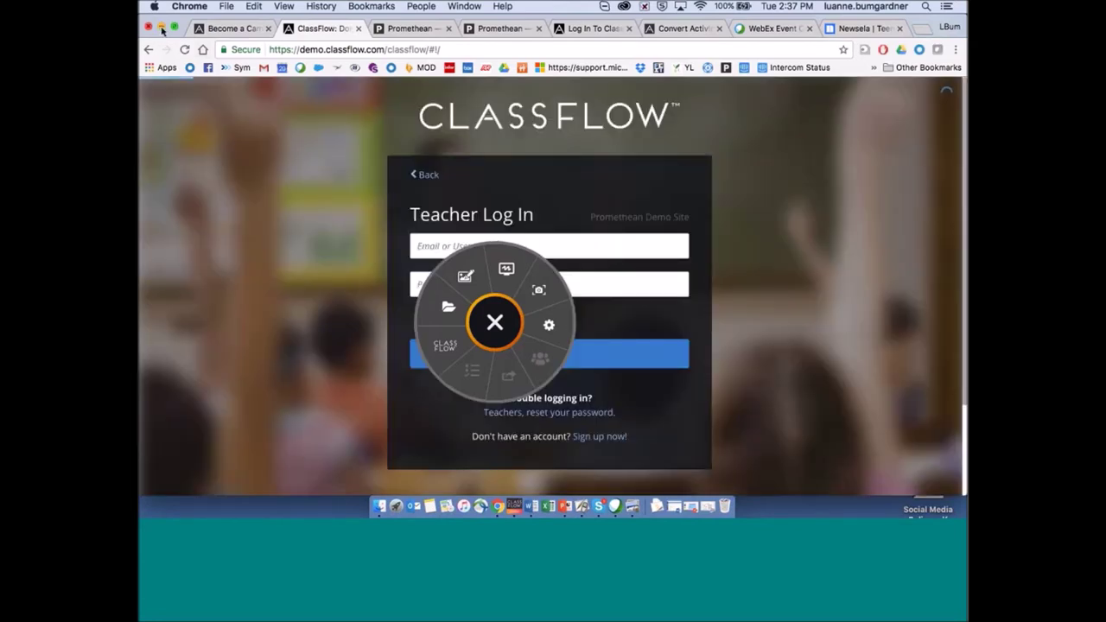
click(162, 28)
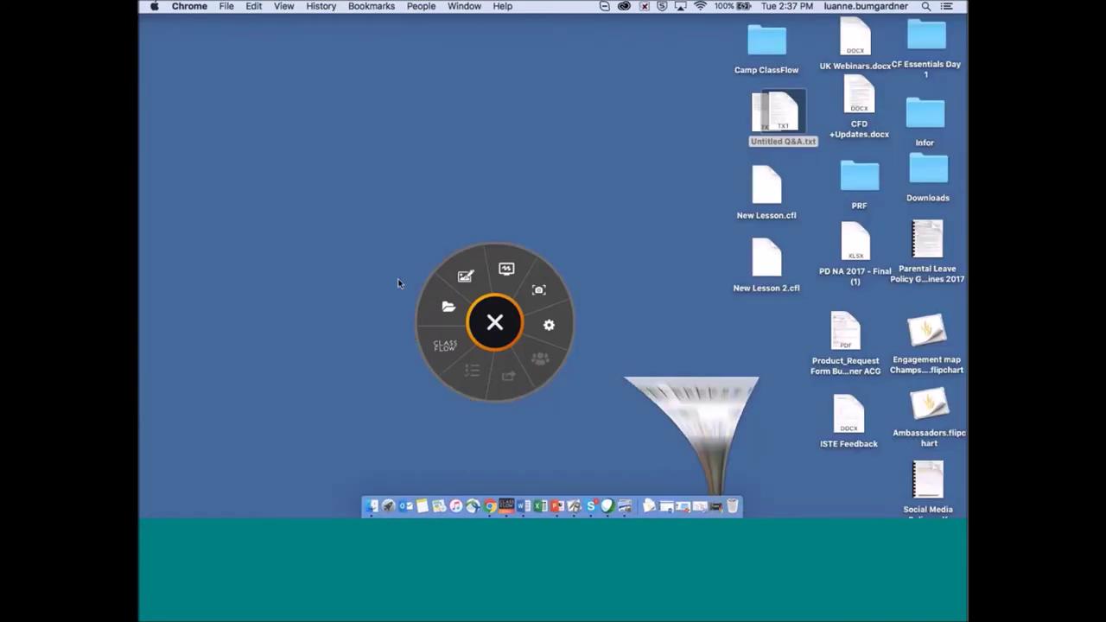
- Retry starting a class session, dismiss the warning, then open and hide the ClassFlow home page
click(551, 327)
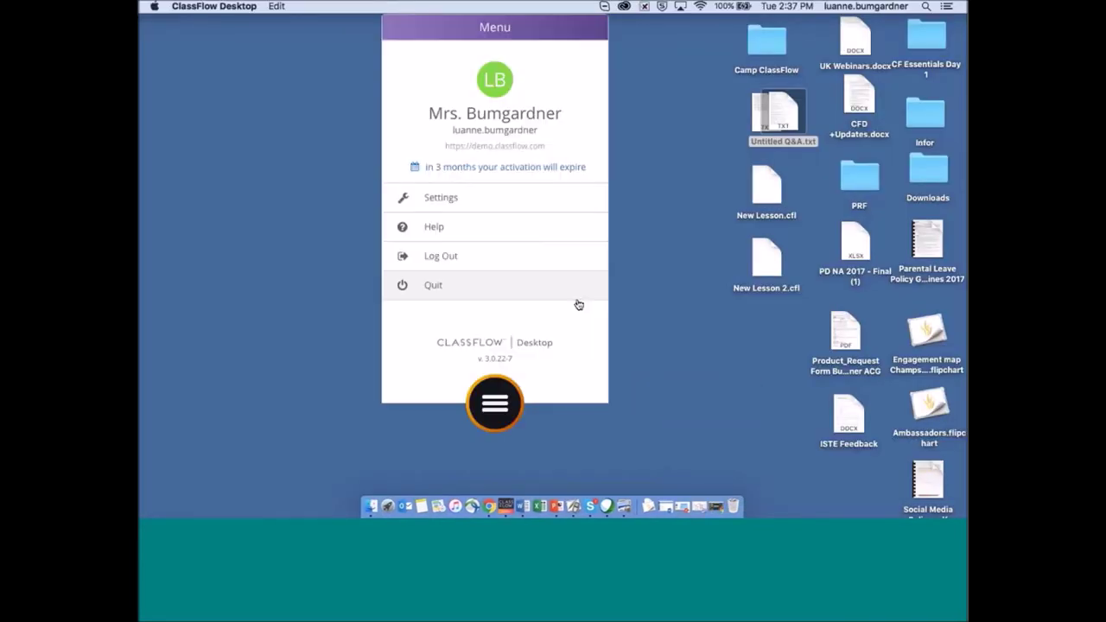
click(494, 407)
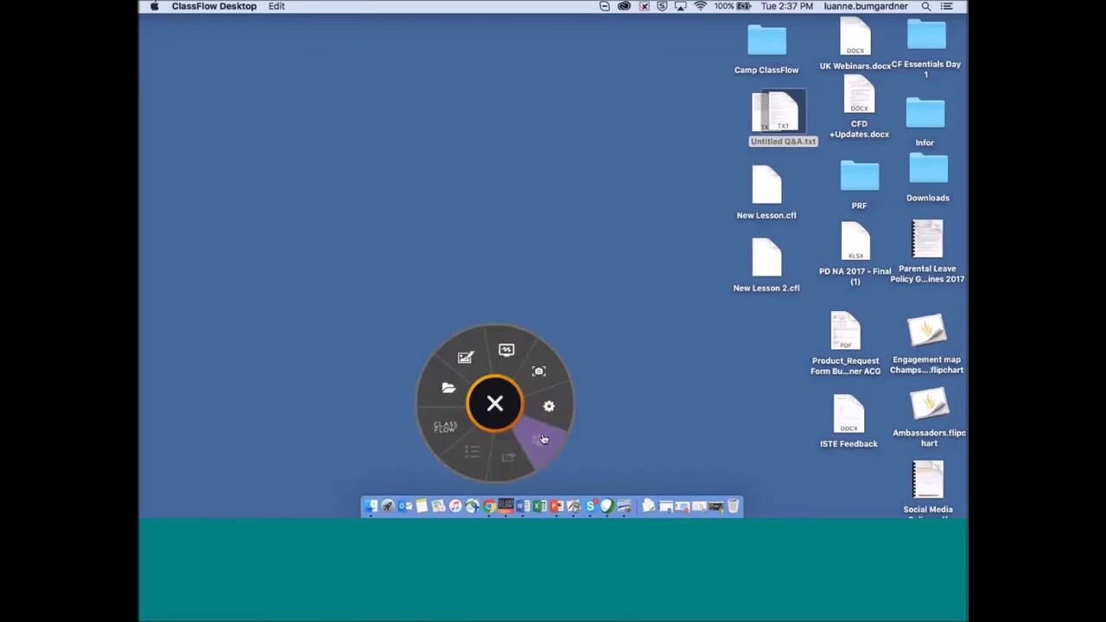
click(543, 439)
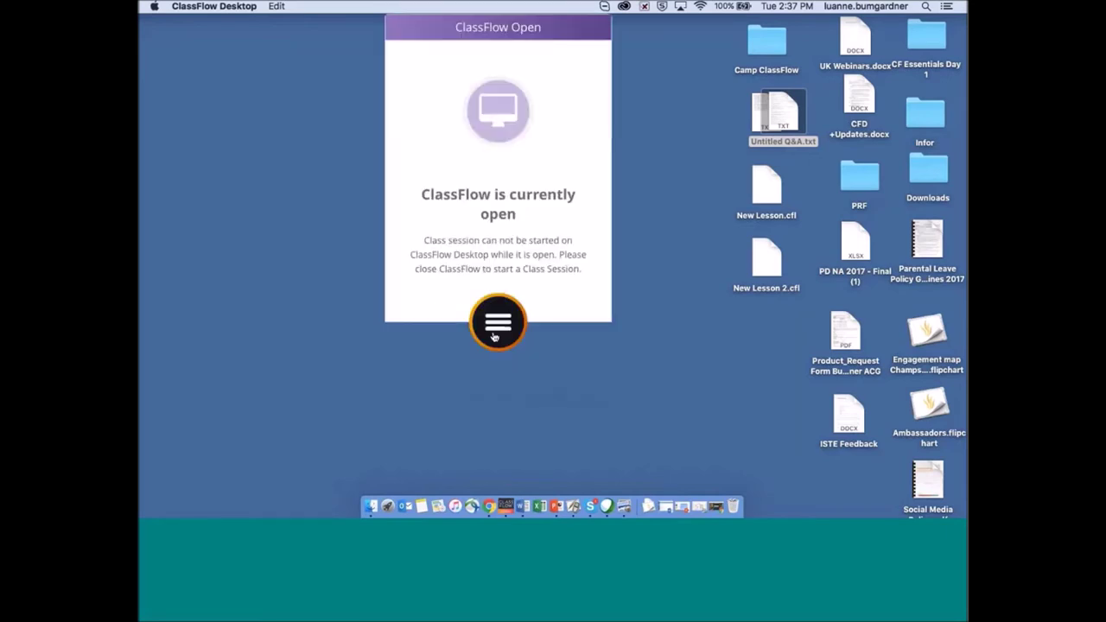
click(495, 336)
click(444, 350)
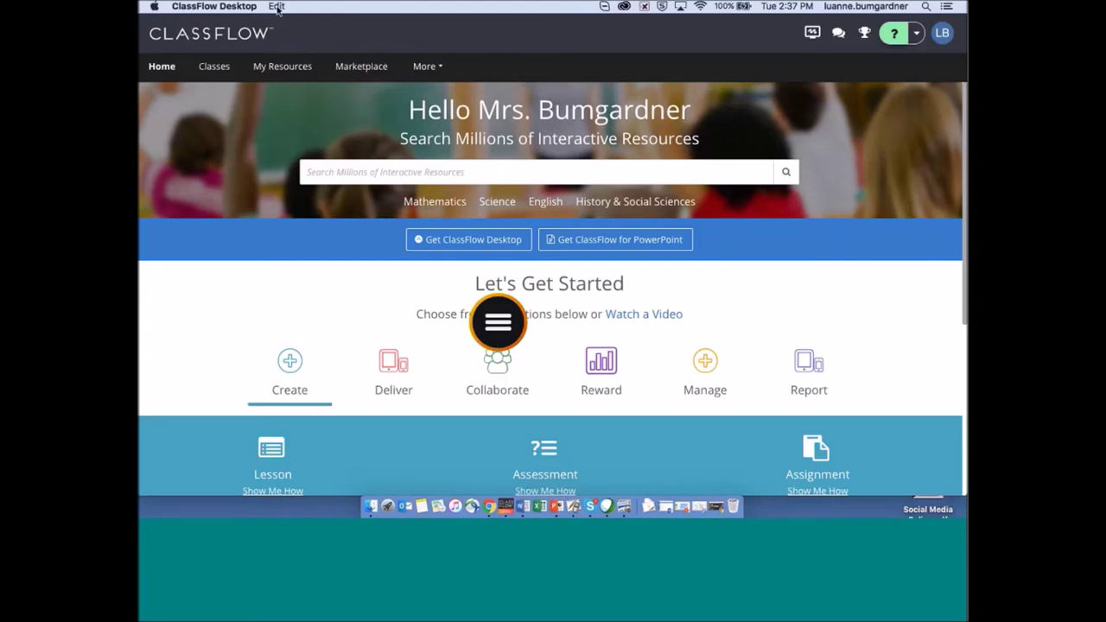
click(276, 7)
click(251, 142)
click(498, 322)
click(455, 307)
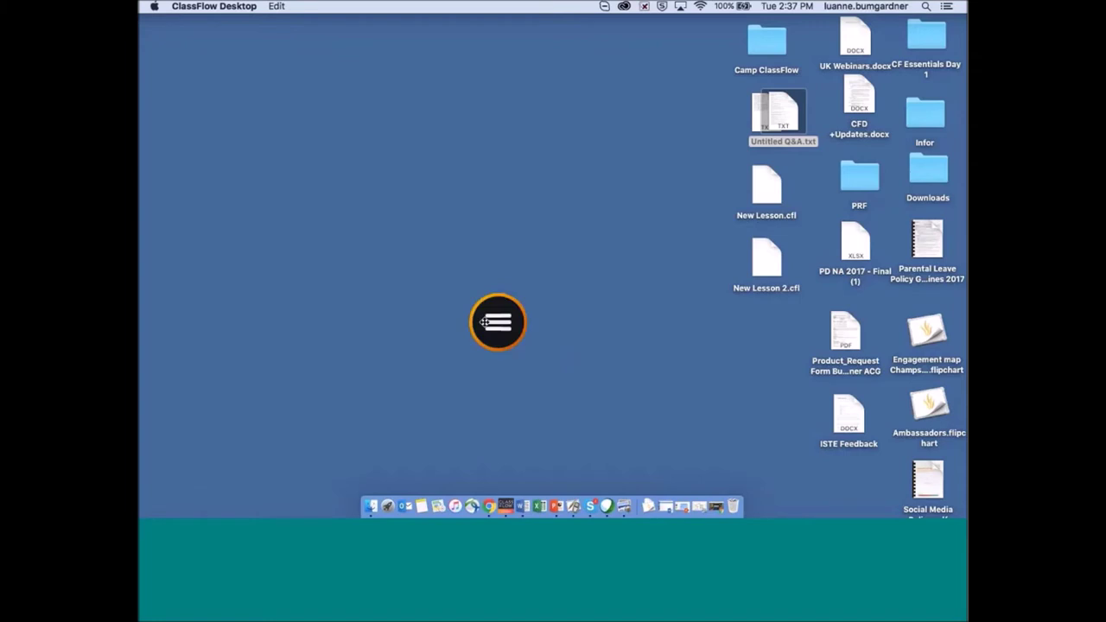
click(500, 320)
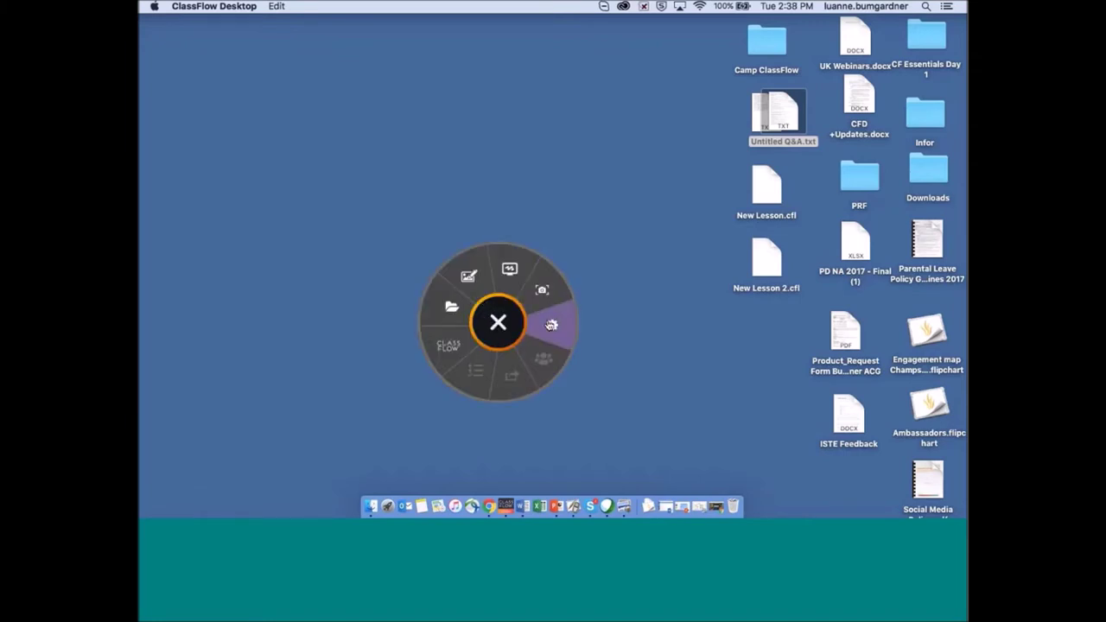
- Quit ClassFlow Desktop, relaunch it from the Dock, and open its tools at mid-screen
click(549, 323)
click(439, 285)
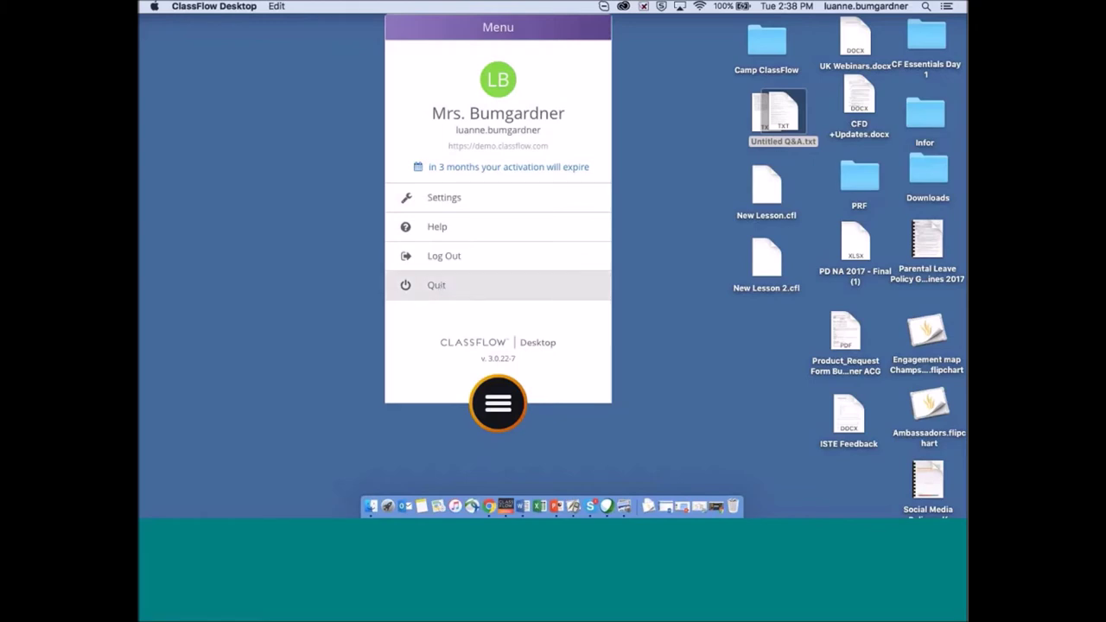
click(499, 503)
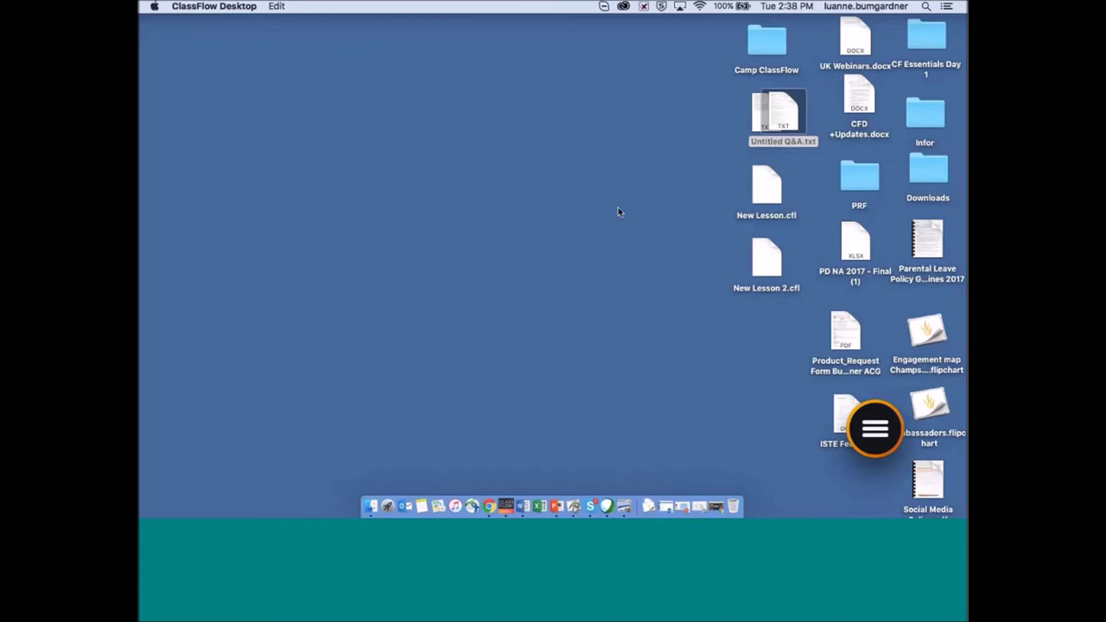
drag(875, 428, 489, 324)
click(489, 324)
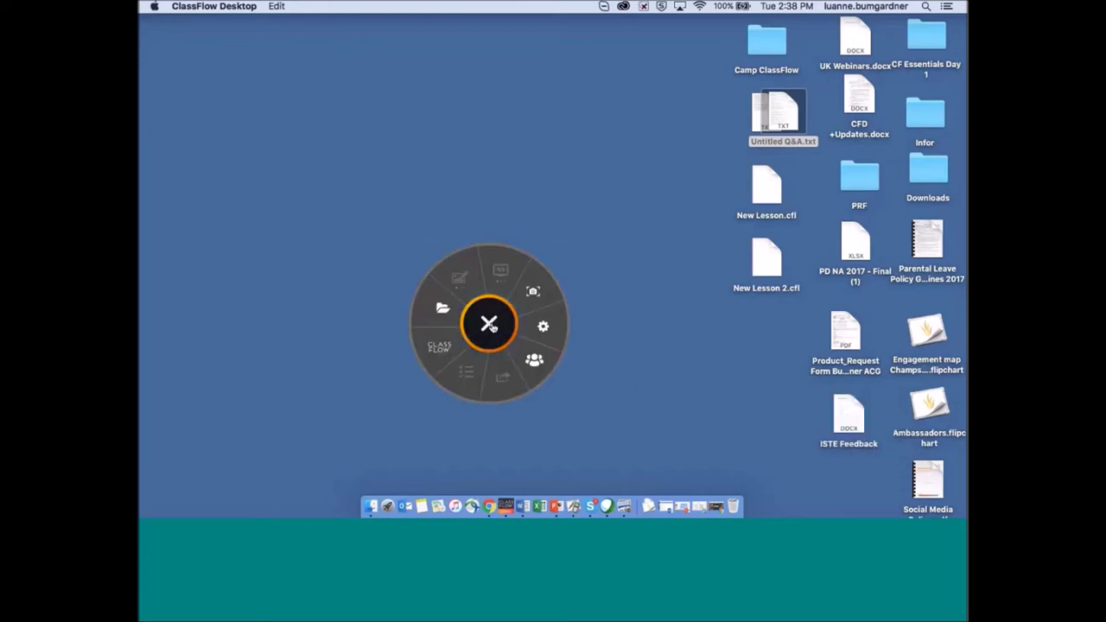
- Start an Adhoc Session from the Classes list, then minimize the Chrome ClassFlow login window
click(534, 366)
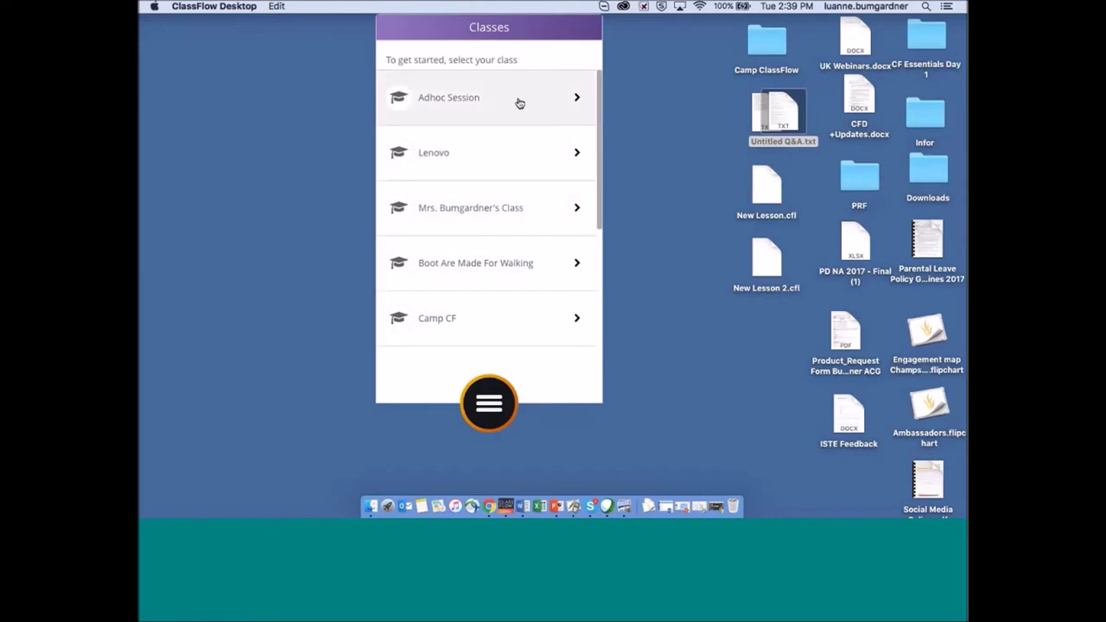
click(571, 102)
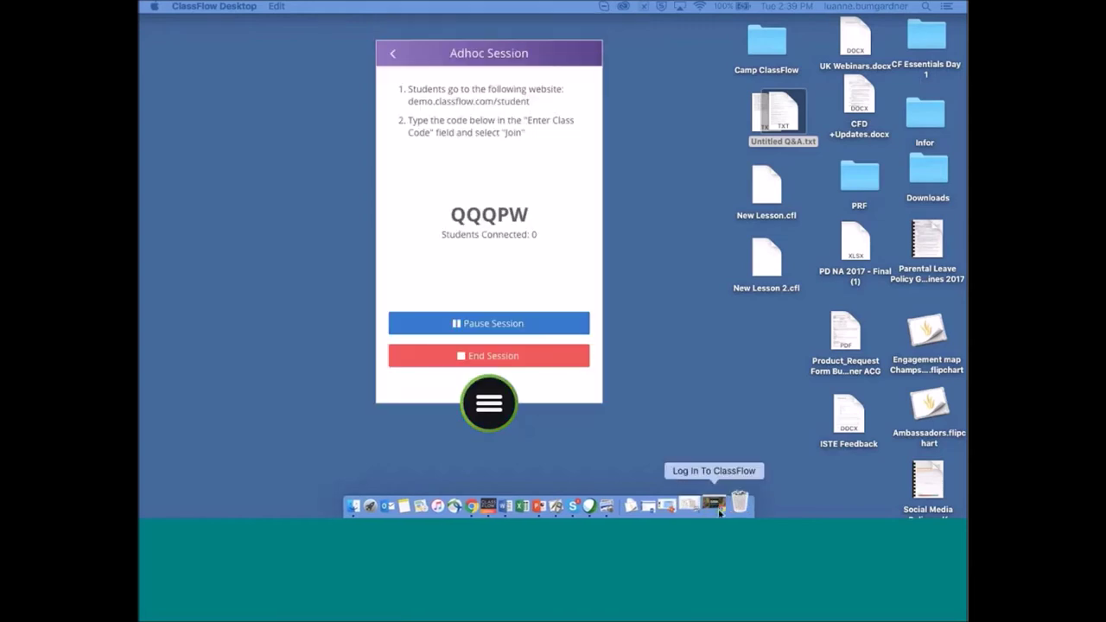
click(719, 508)
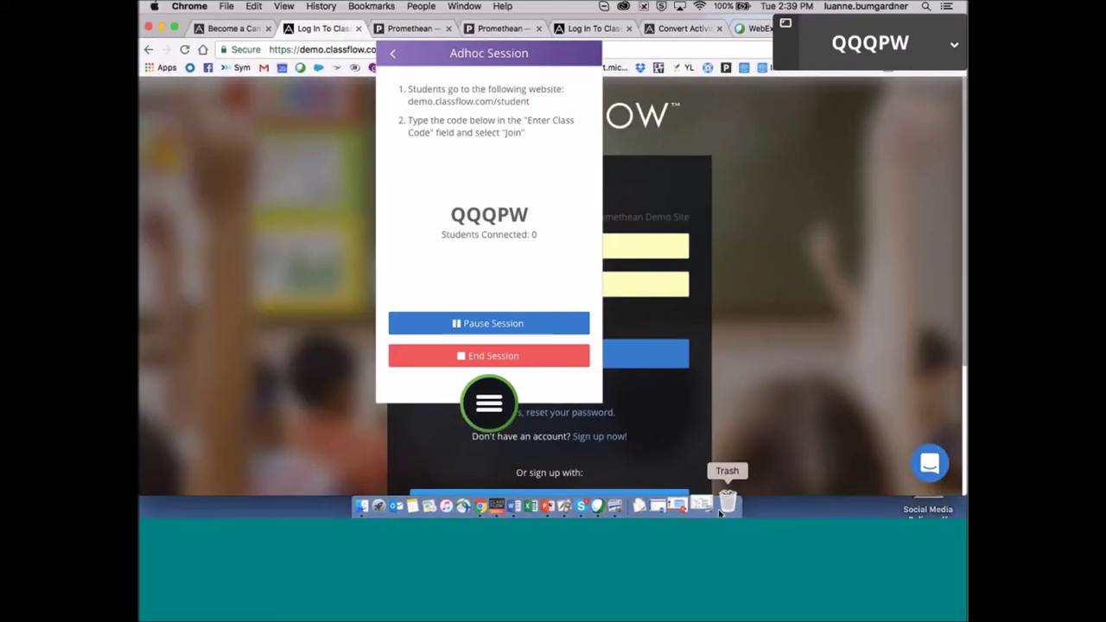
click(162, 28)
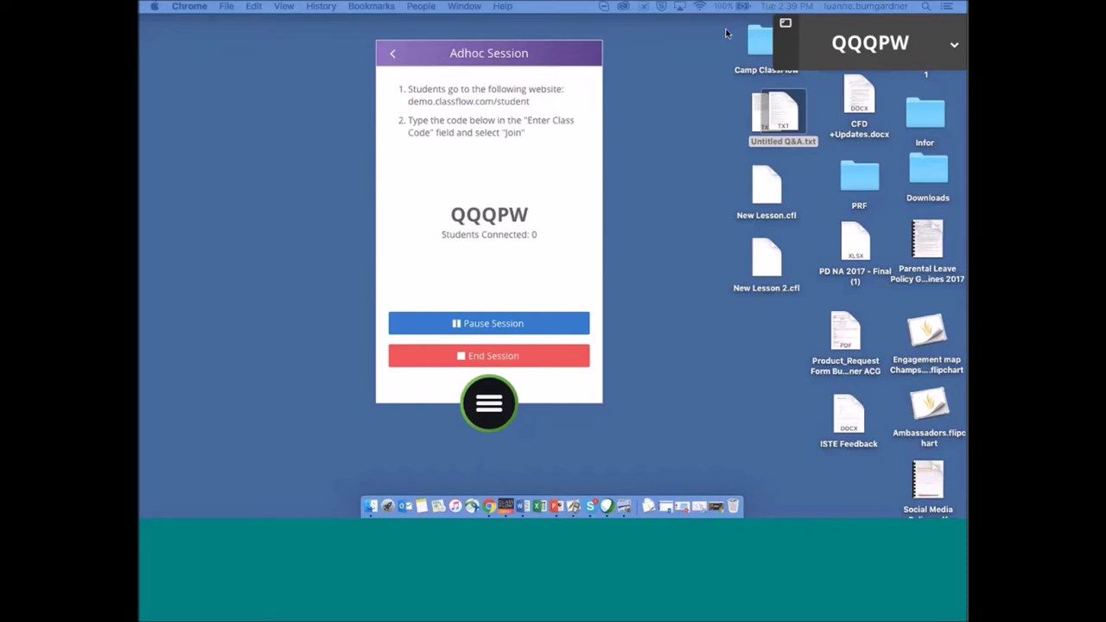
- Bring Chrome back and move the ClassFlow tools aside, off the join form
key(super+Tab)
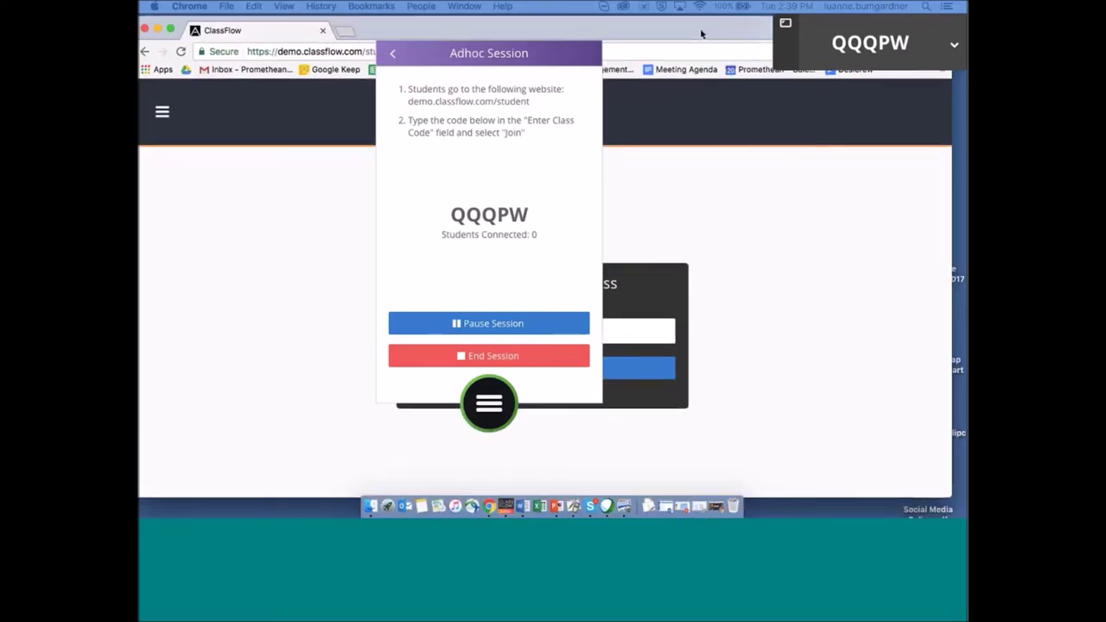
click(484, 408)
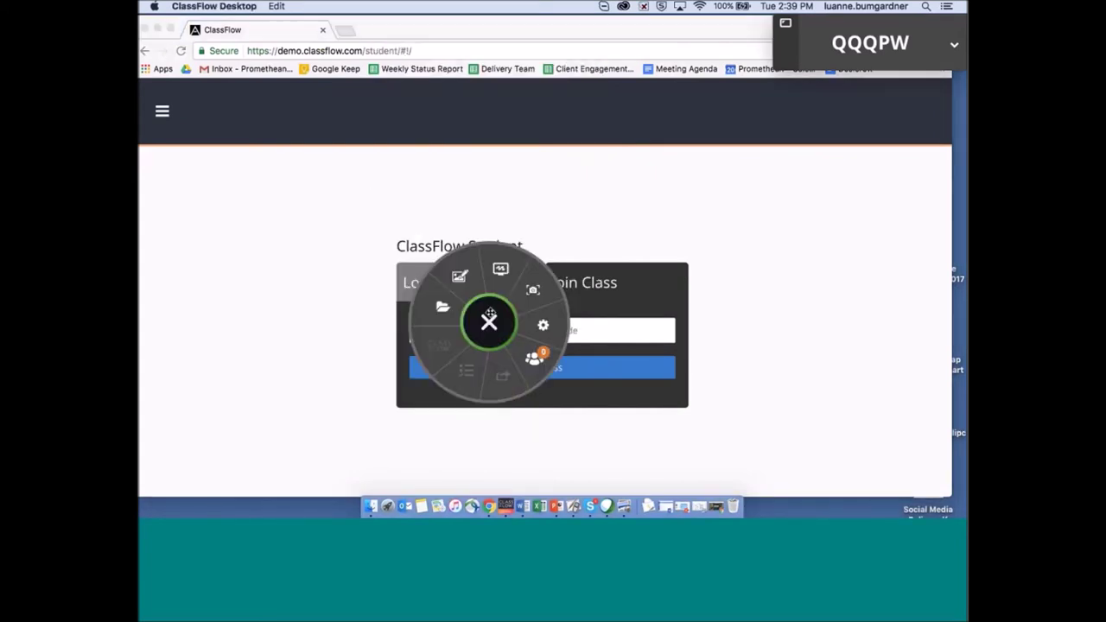
click(489, 323)
drag(486, 320, 907, 445)
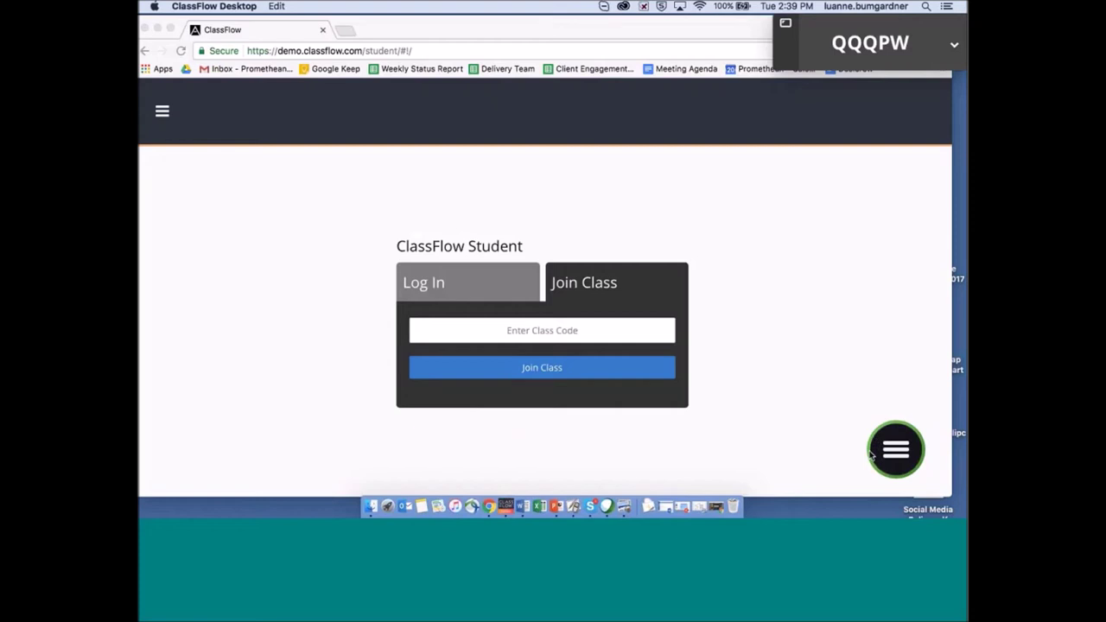
click(516, 331)
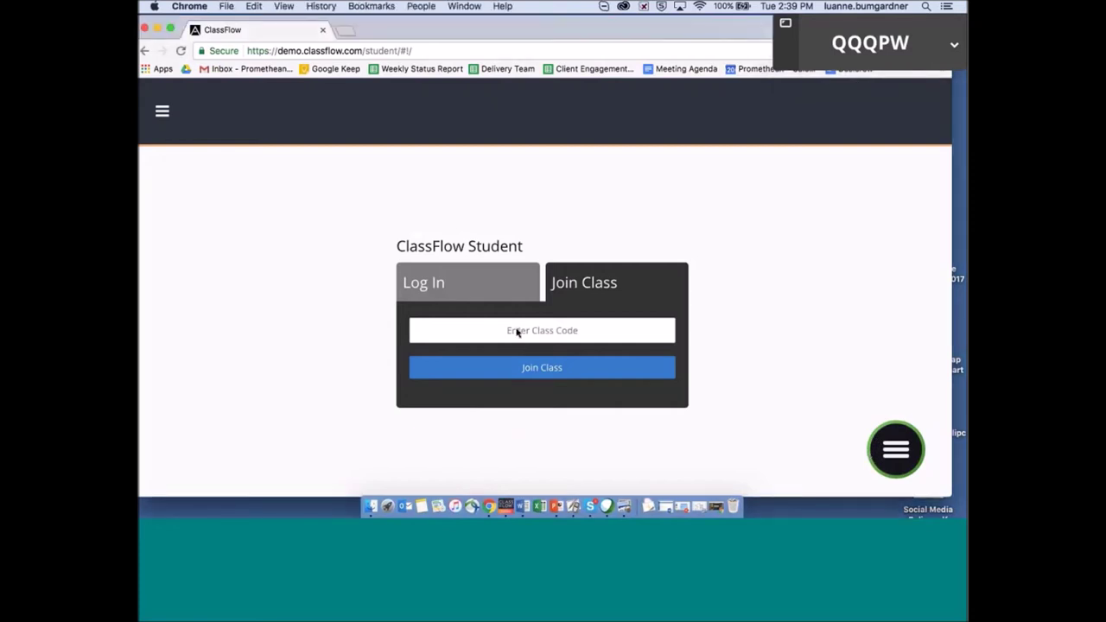
click(516, 330)
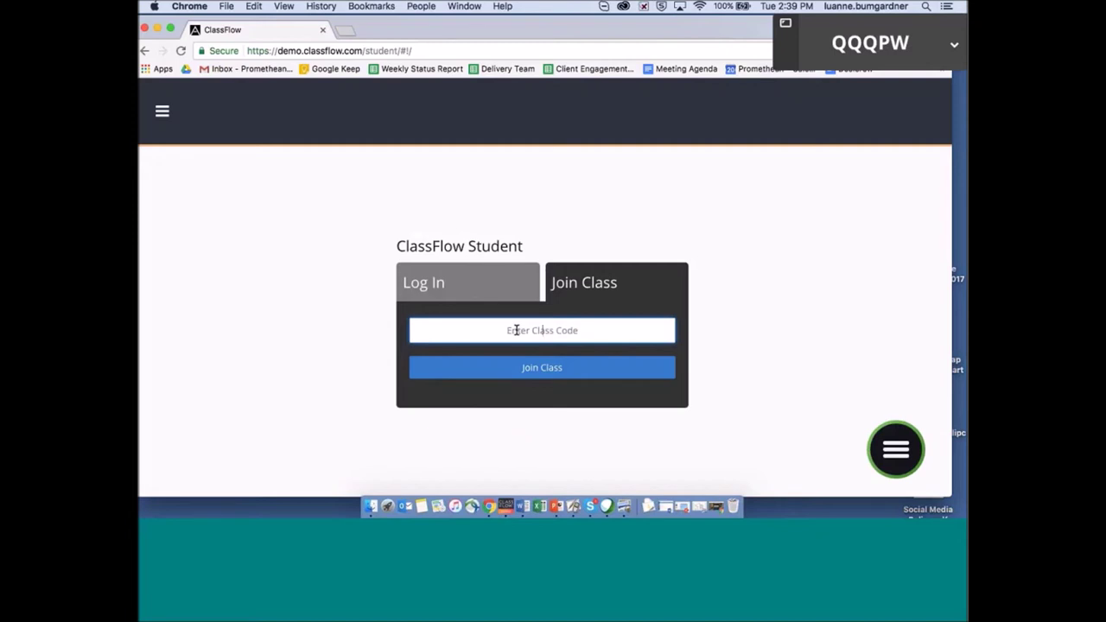
text(QQQPW)
key(Return)
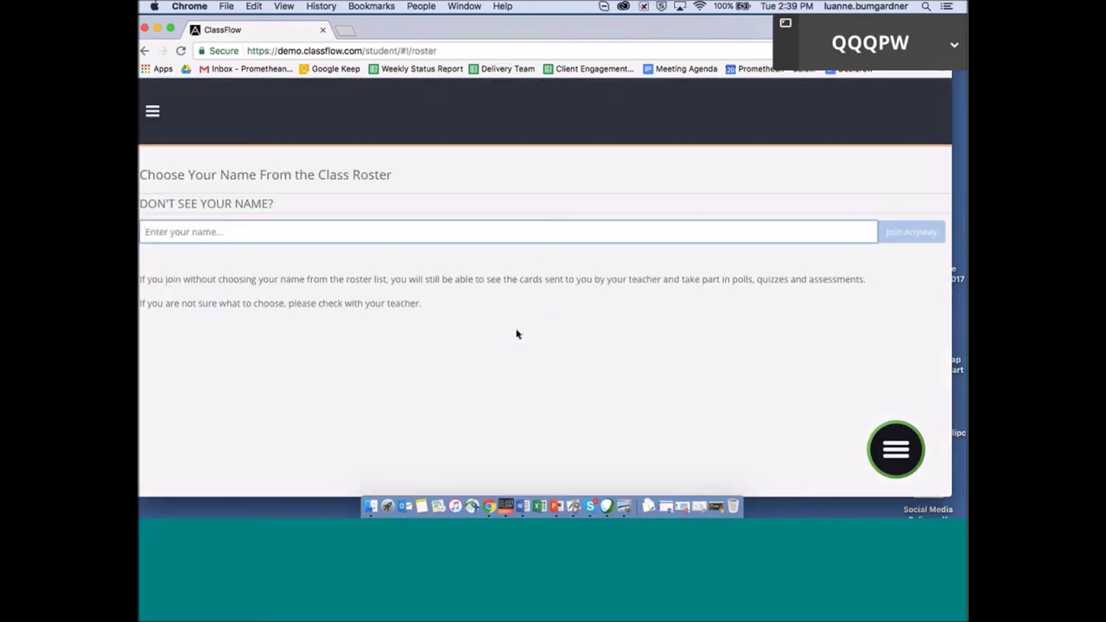
text(Ren)
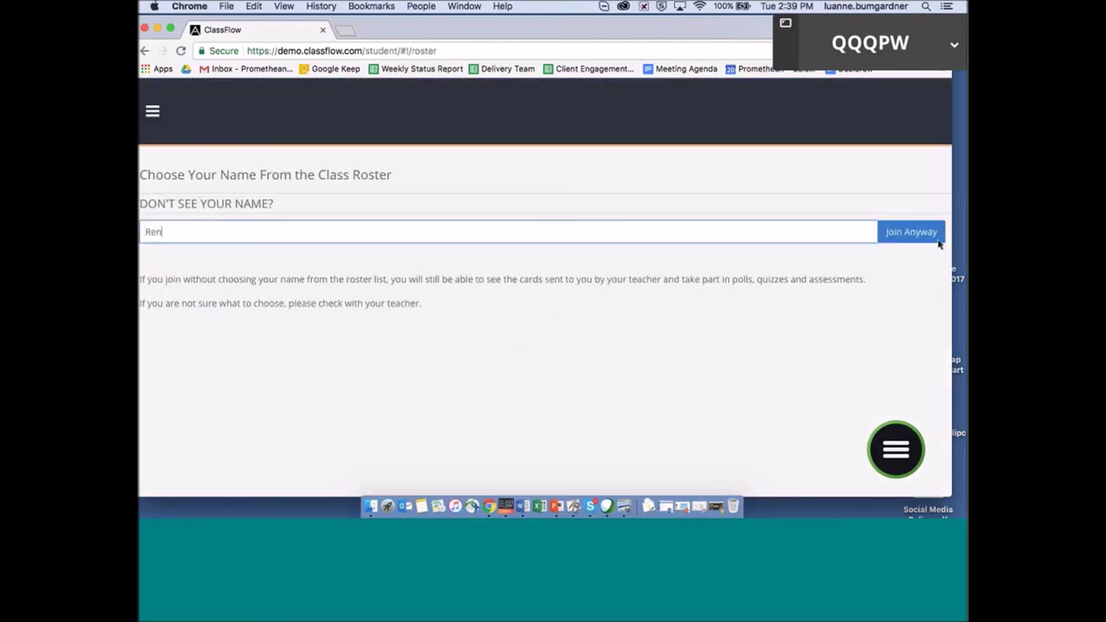
click(921, 238)
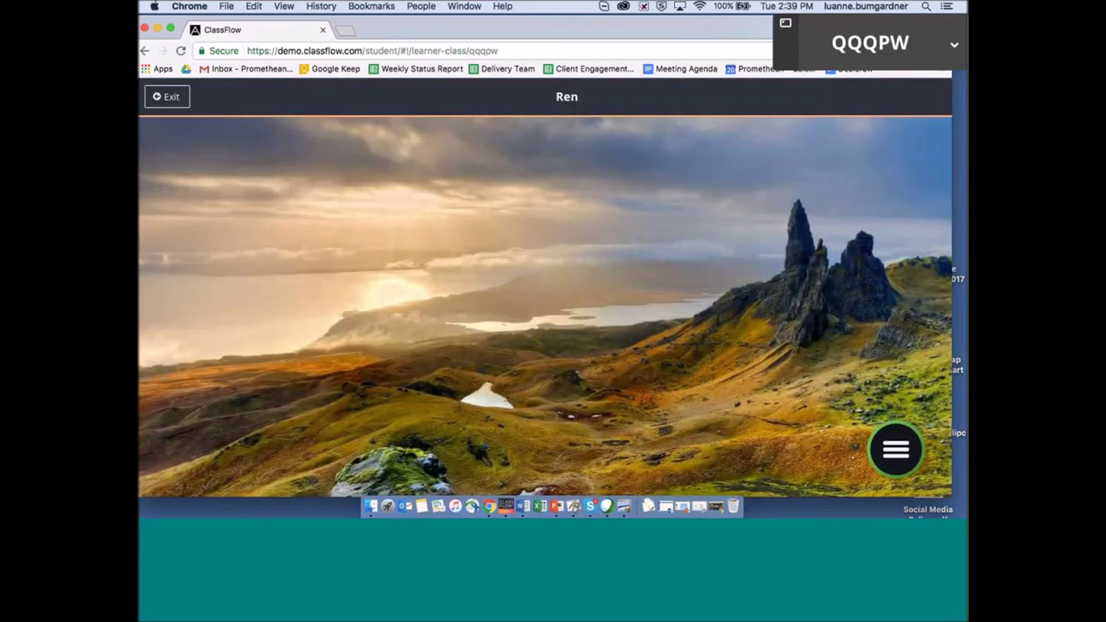
- Move the ClassFlow tools and QQQPW class-code panel aside, then minimize the student's Chrome window
drag(886, 440, 314, 205)
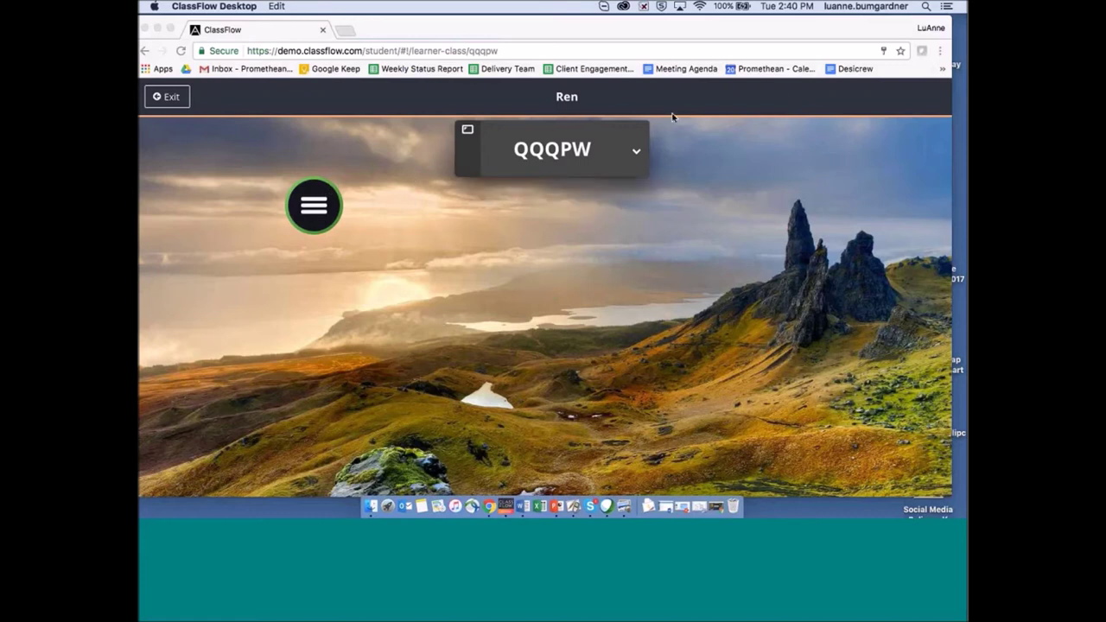
drag(609, 133, 830, 79)
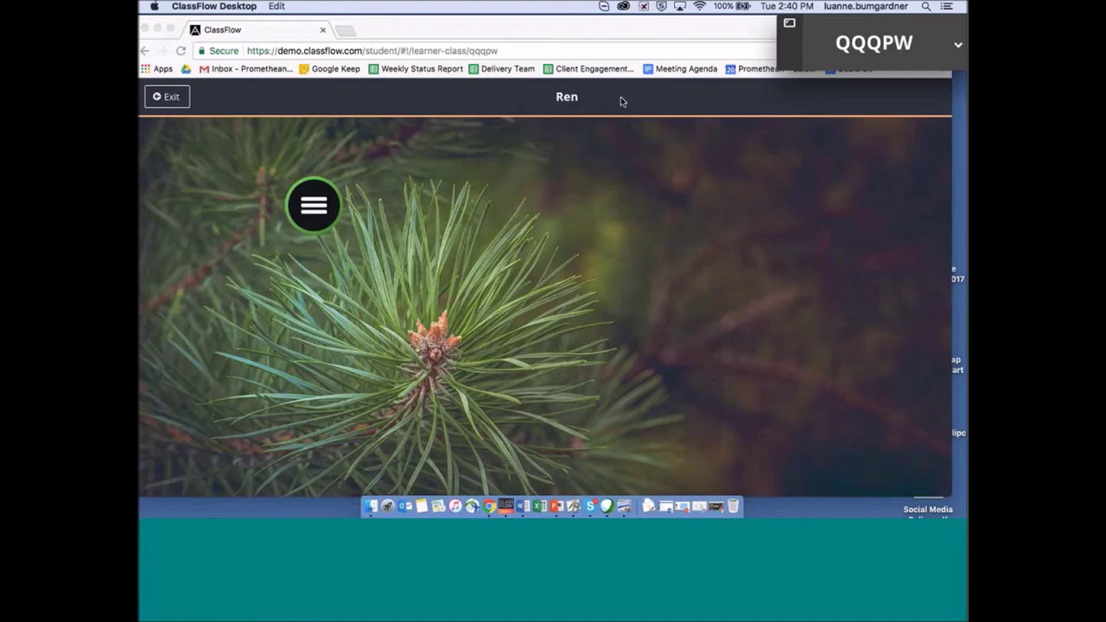
mouse_move(848, 24)
mouse_down()
mouse_move(620, 196)
mouse_move(646, 195)
mouse_move(873, 26)
mouse_move(856, 464)
mouse_move(838, 2)
mouse_move(958, 4)
mouse_move(938, 26)
mouse_move(839, 4)
mouse_move(850, 7)
mouse_up()
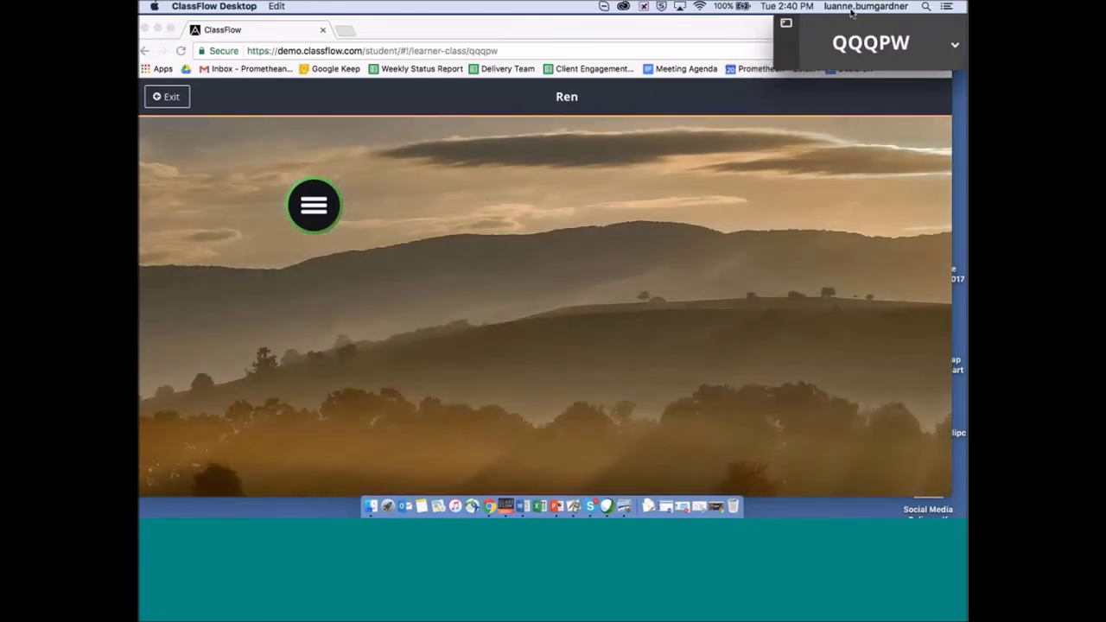
drag(795, 23, 808, 470)
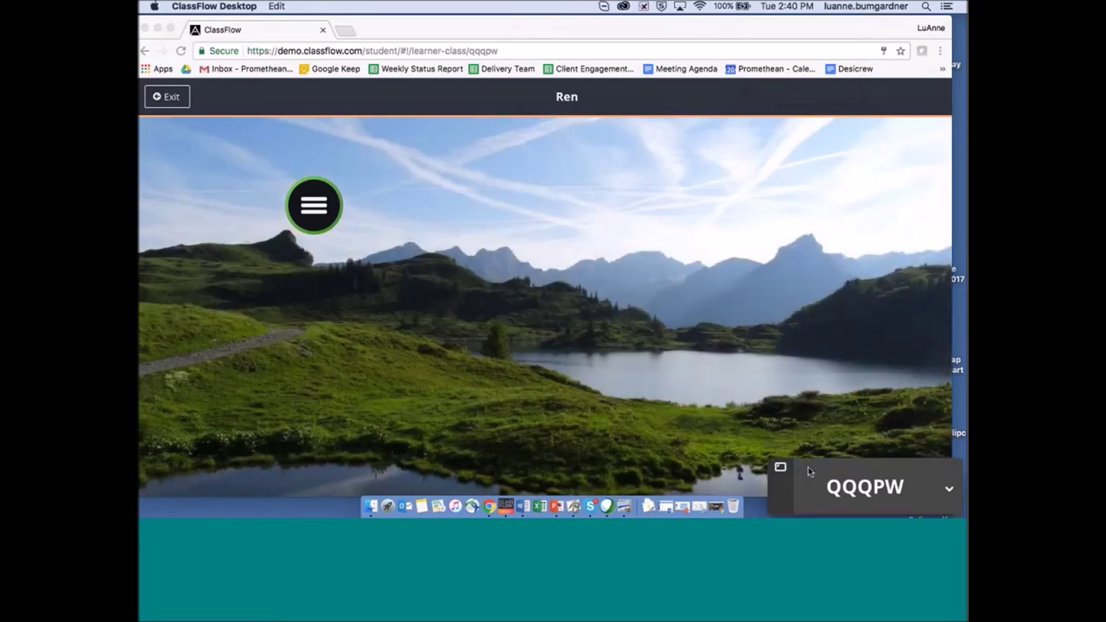
double_click(376, 26)
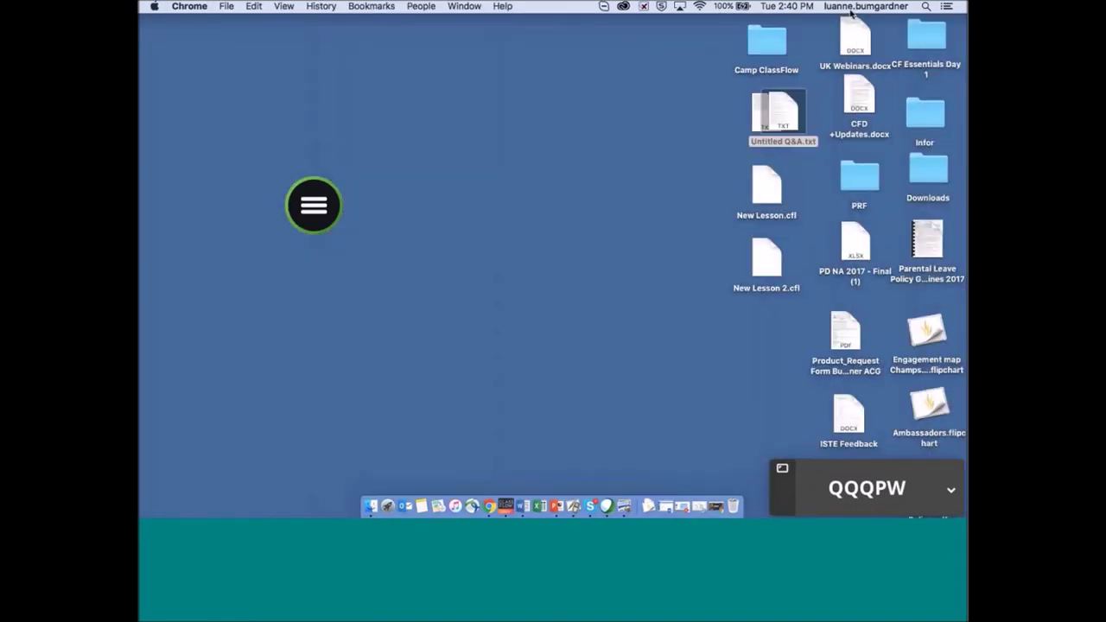
- Open New Lesson 2 from Recent Resources and play it in Lesson Preview
click(313, 211)
drag(316, 188, 585, 272)
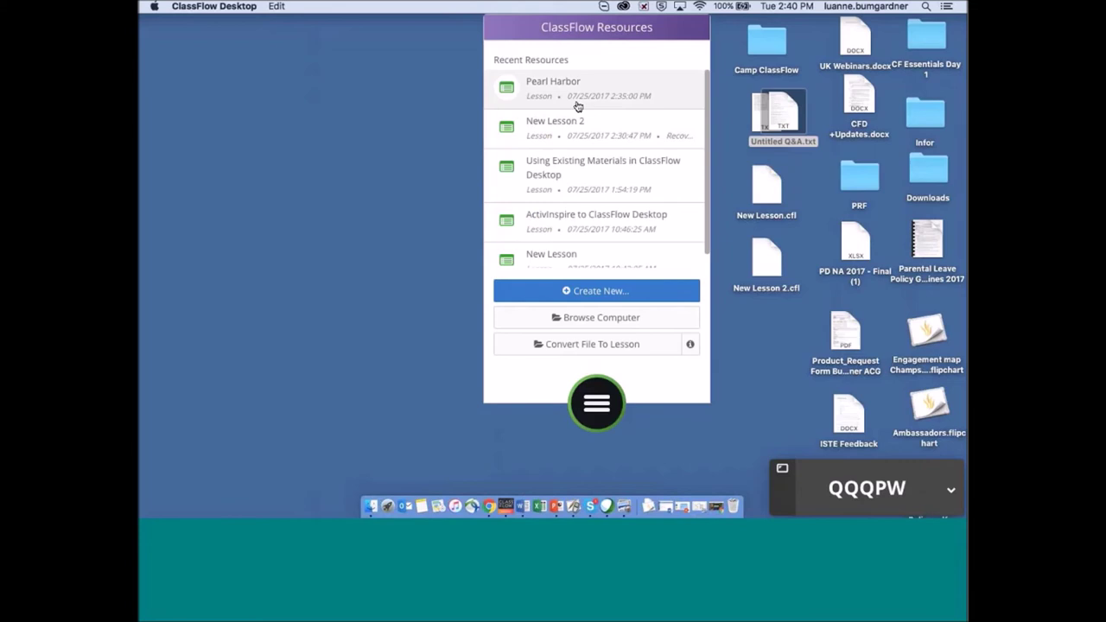
click(582, 129)
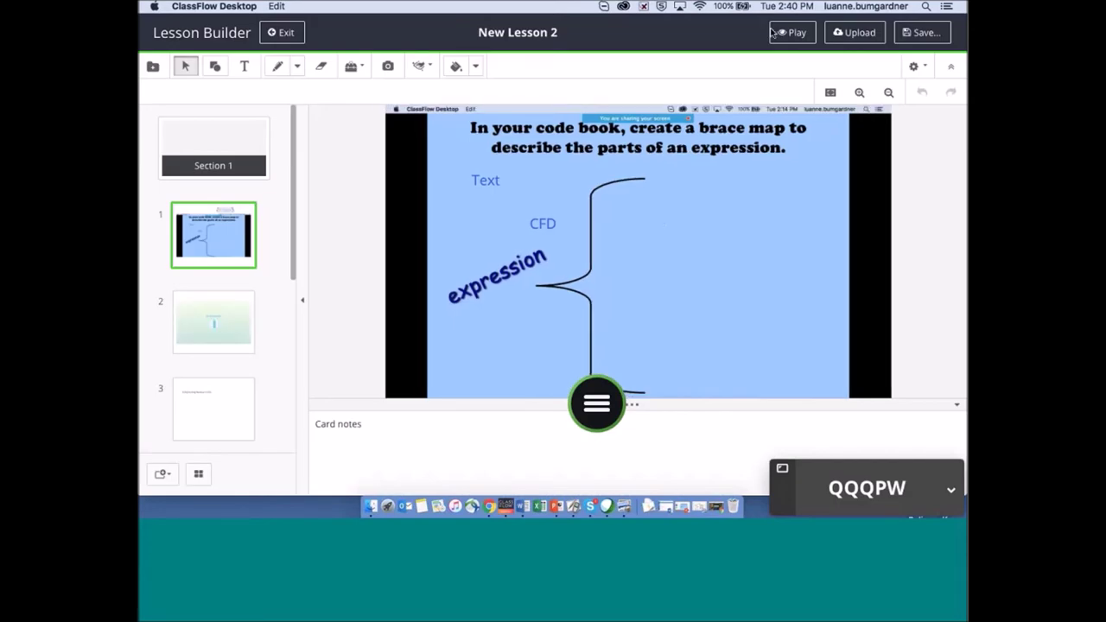
click(800, 34)
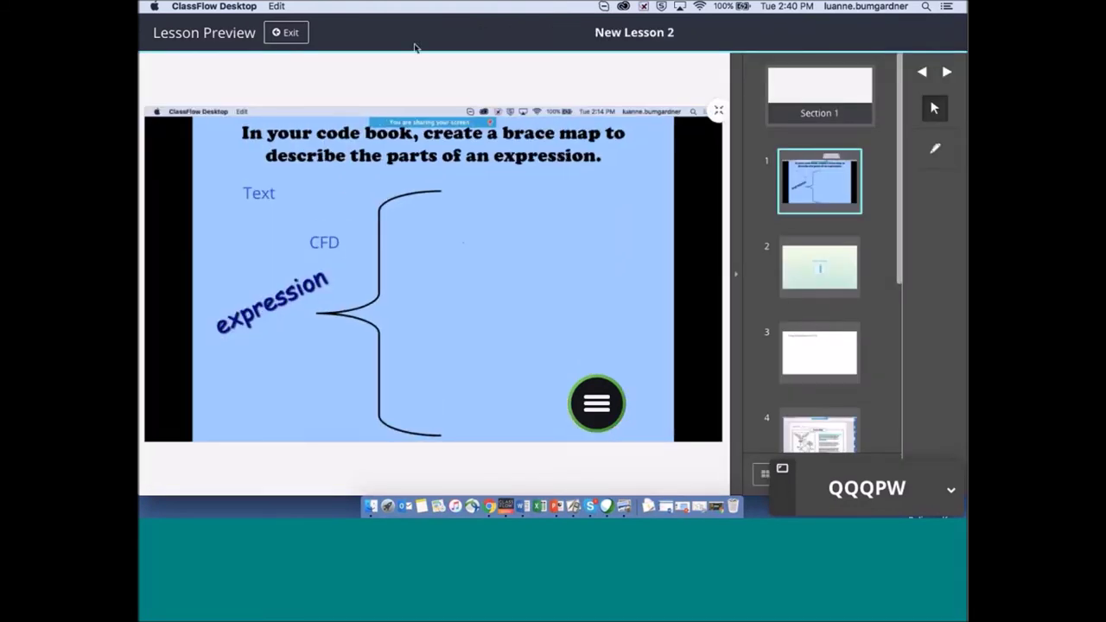
- Dismiss the Share sending options and exit both Lesson Preview and Lesson Builder
click(606, 409)
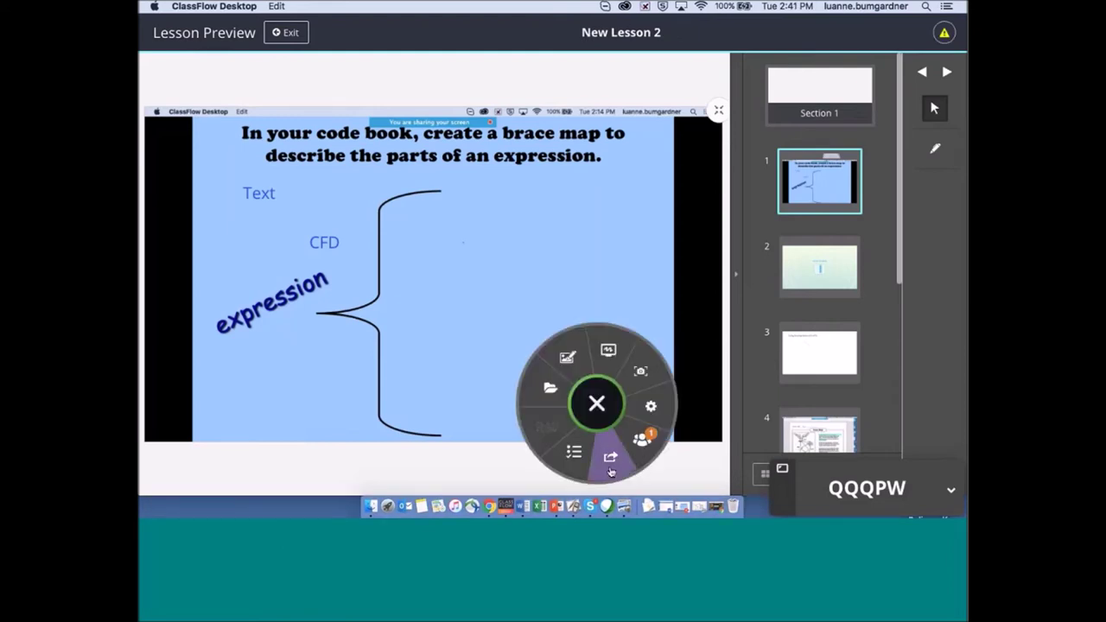
click(610, 462)
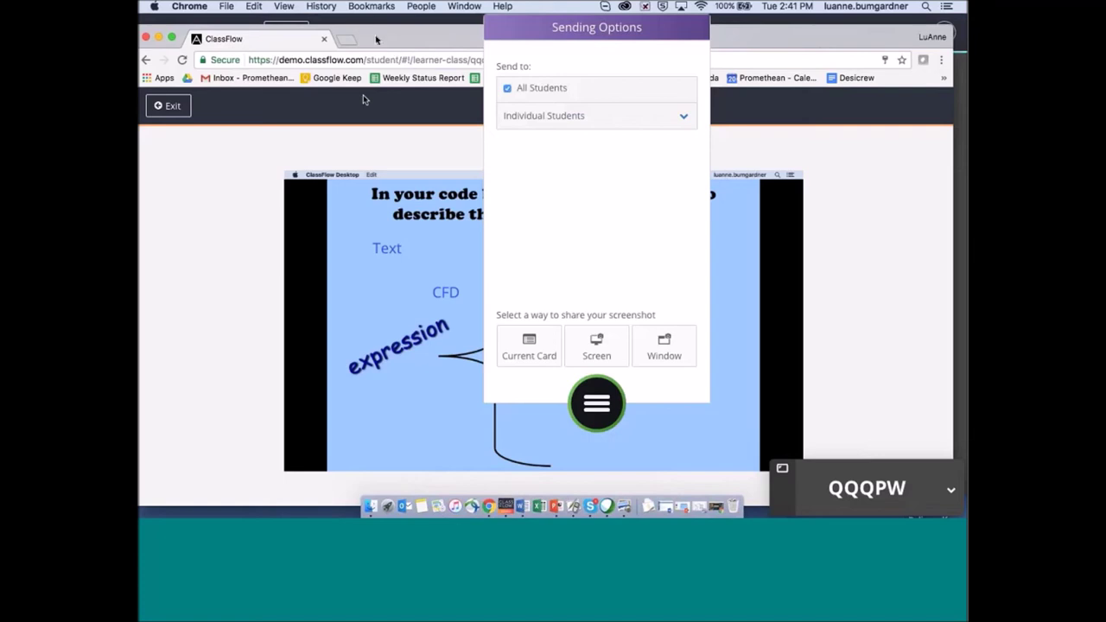
key(ctrl+Left)
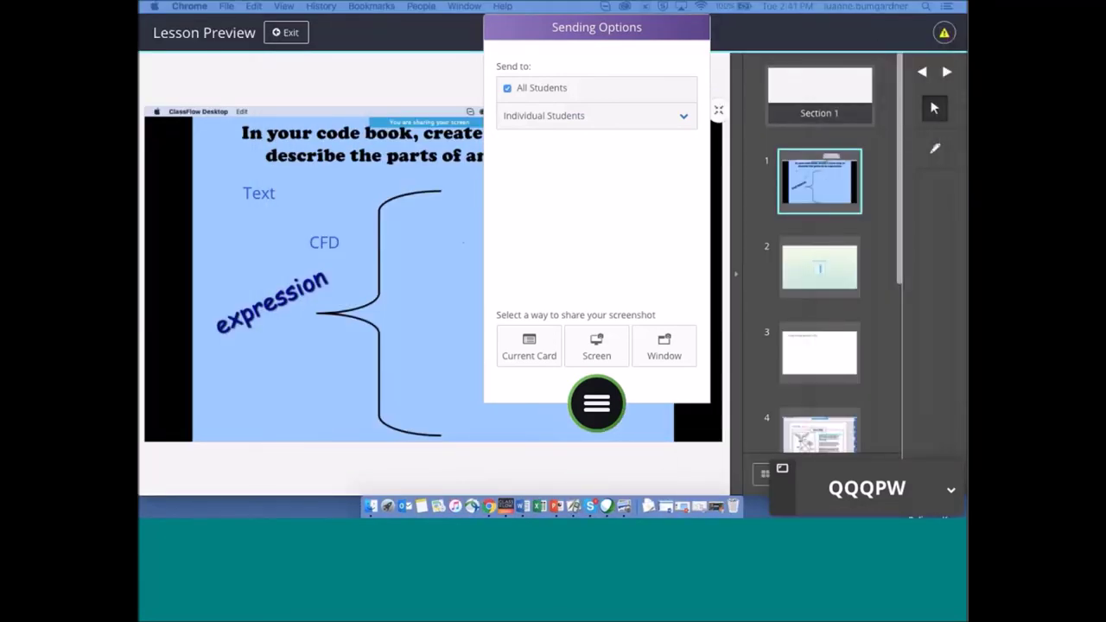
click(596, 402)
drag(596, 400, 886, 375)
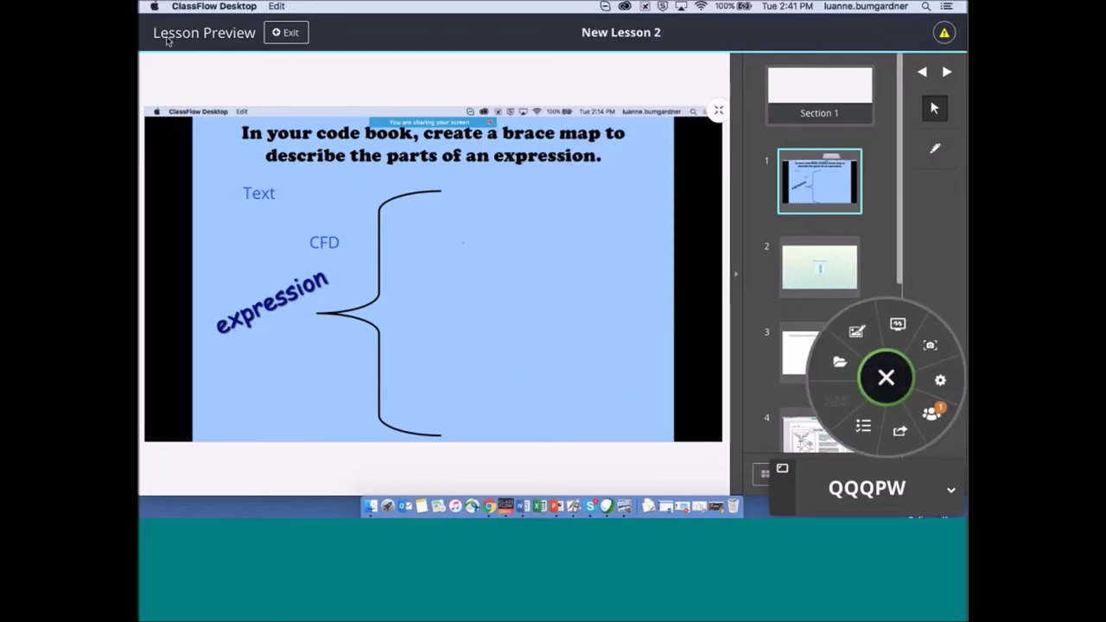
click(281, 32)
click(279, 35)
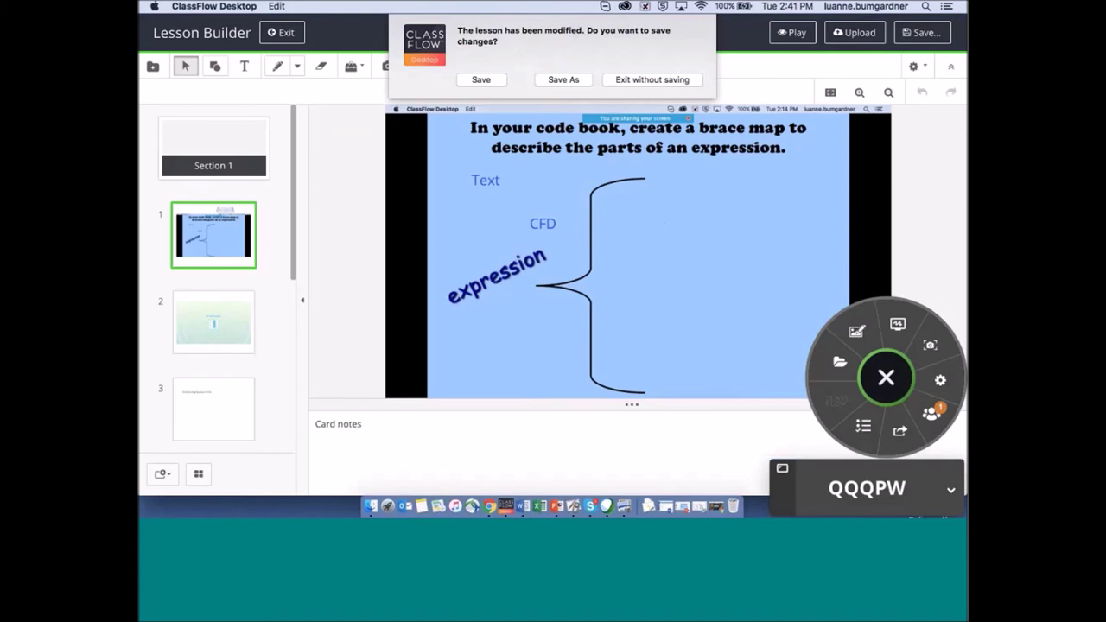
- Close New Lesson 2 without saving, show Chrome's Newsela robotics article, and choose Share
click(633, 77)
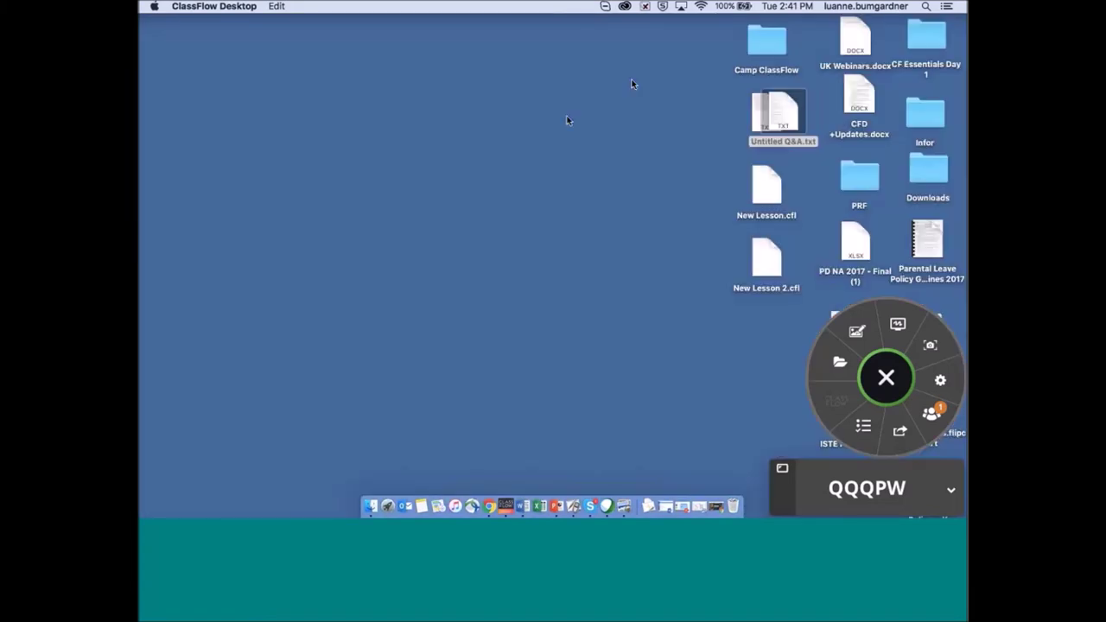
drag(870, 372, 606, 373)
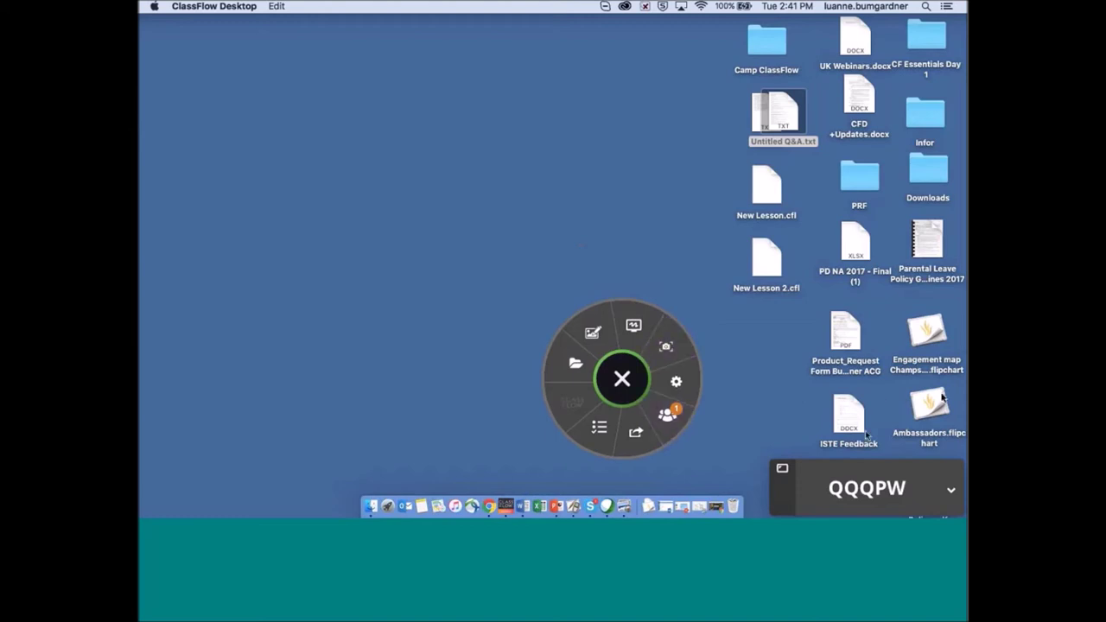
click(701, 506)
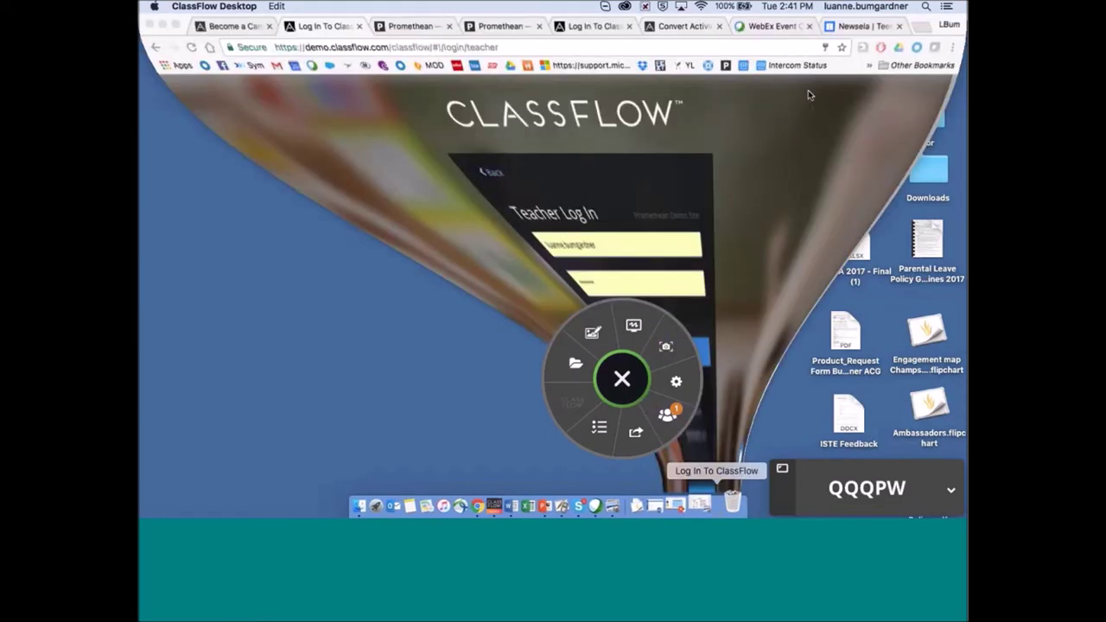
click(862, 28)
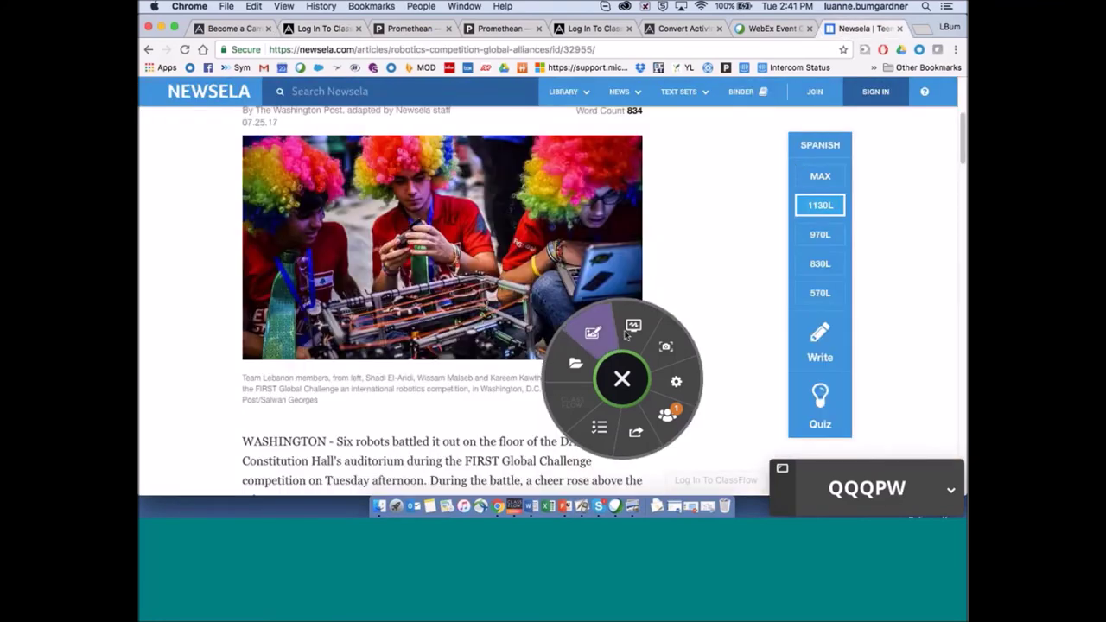
drag(622, 381, 797, 216)
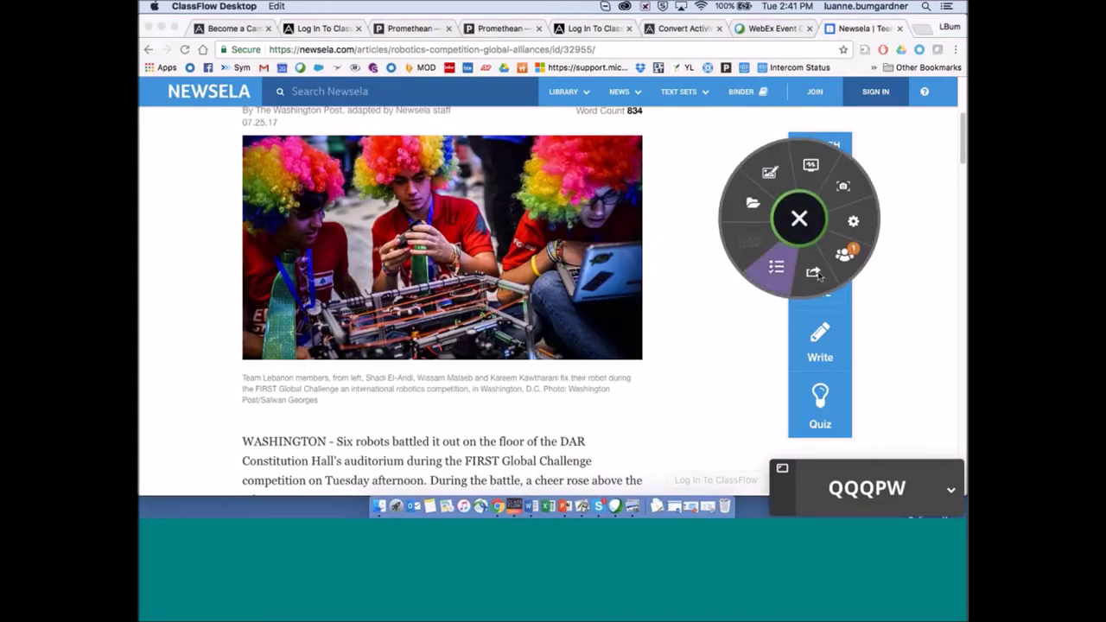
click(818, 267)
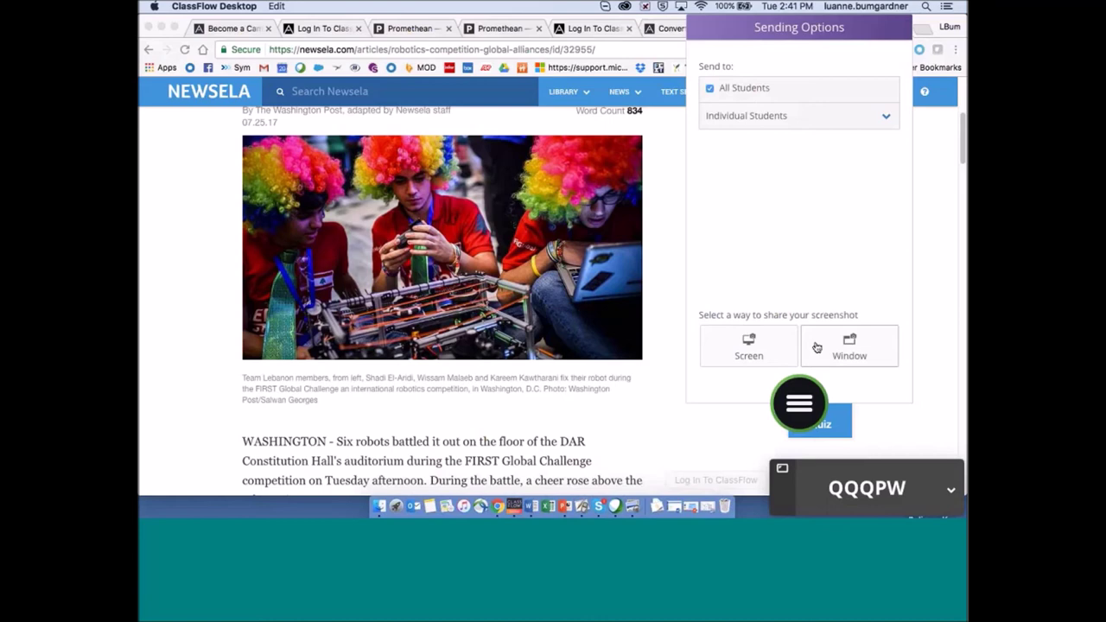
- Send All Students a whole-screen screenshot of the Newsela article, then close Sending Options
click(768, 350)
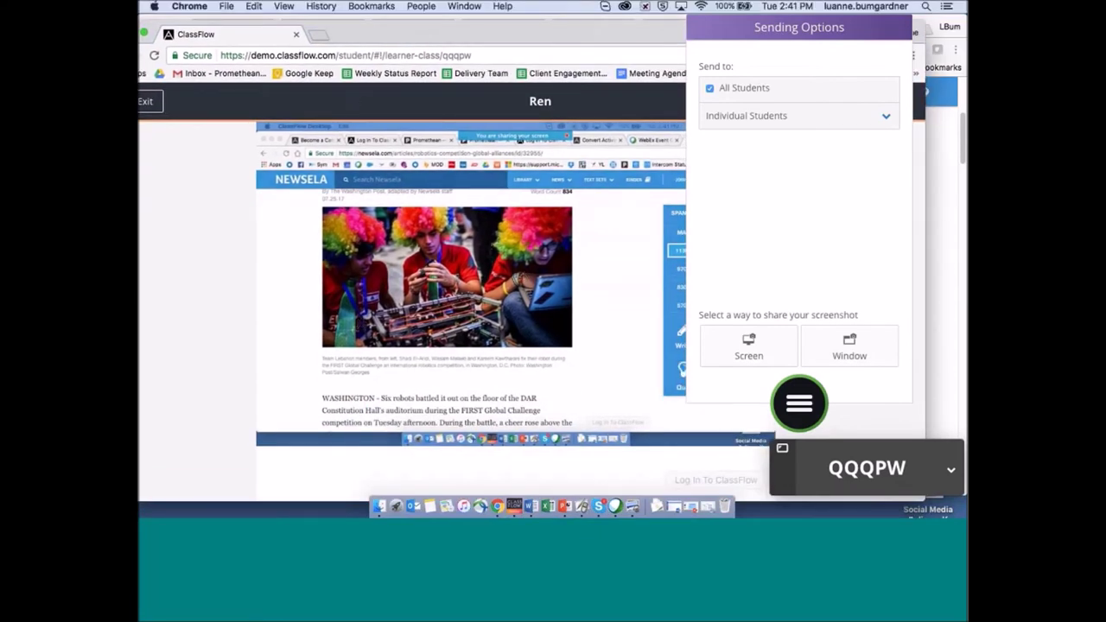
click(800, 402)
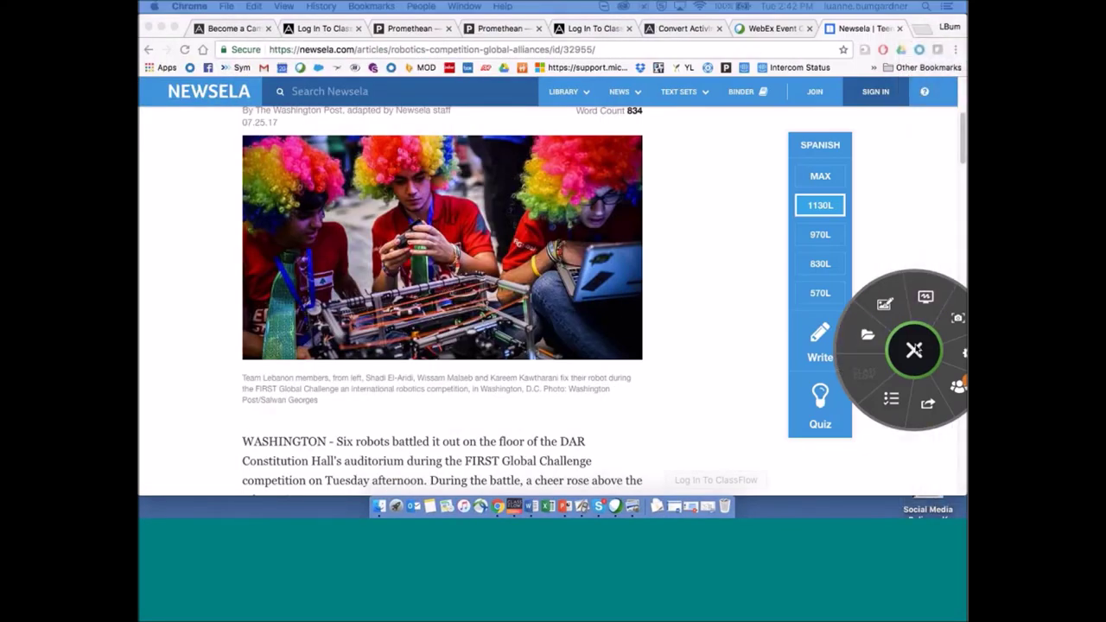
- Place the tool wheel over the Newsela article and open Polling Options via Poll
drag(909, 339, 725, 261)
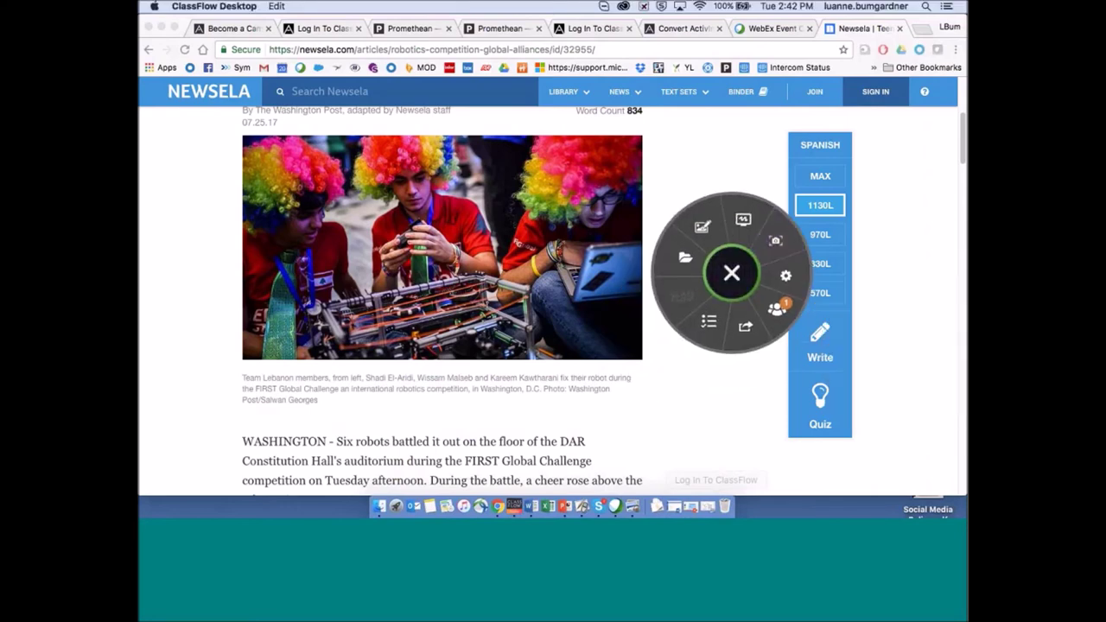
scroll(632, 394, down, 5)
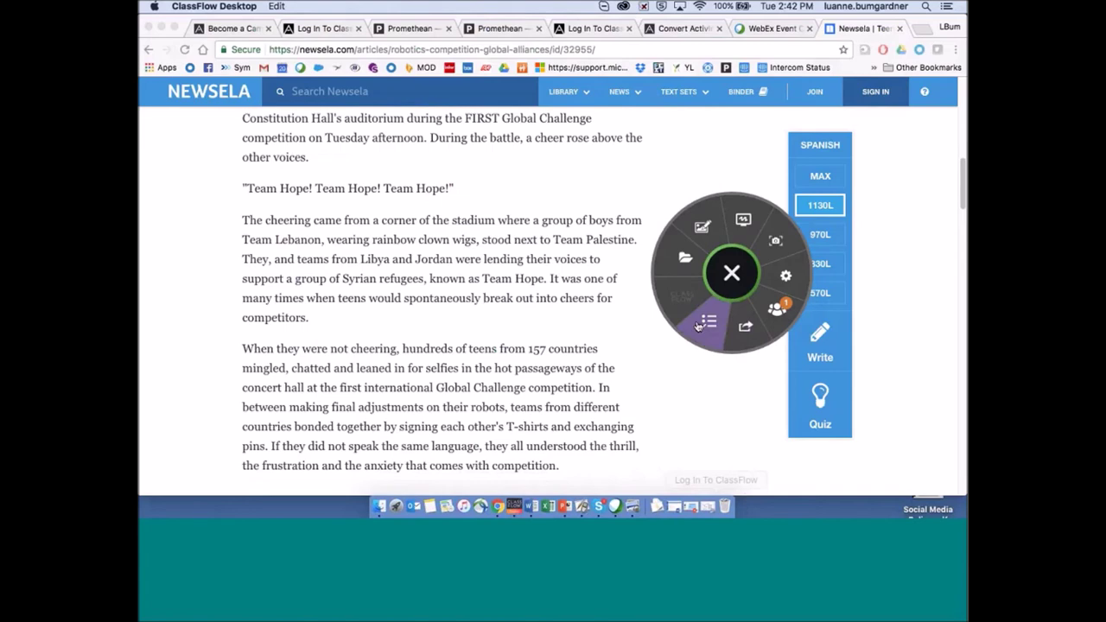
scroll(525, 324, up, 3)
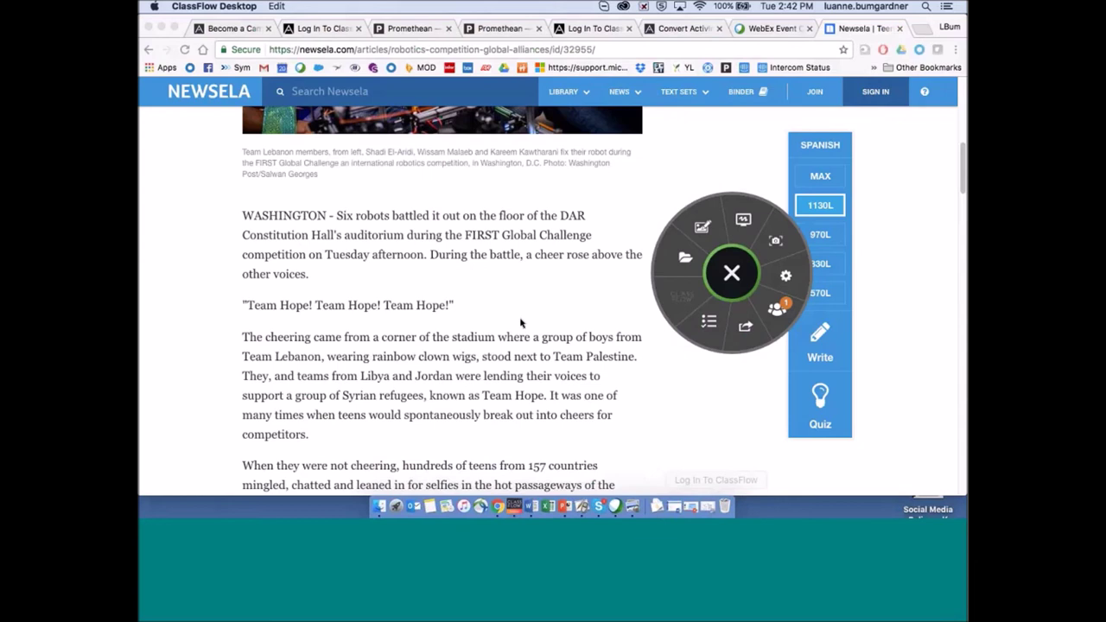
click(710, 322)
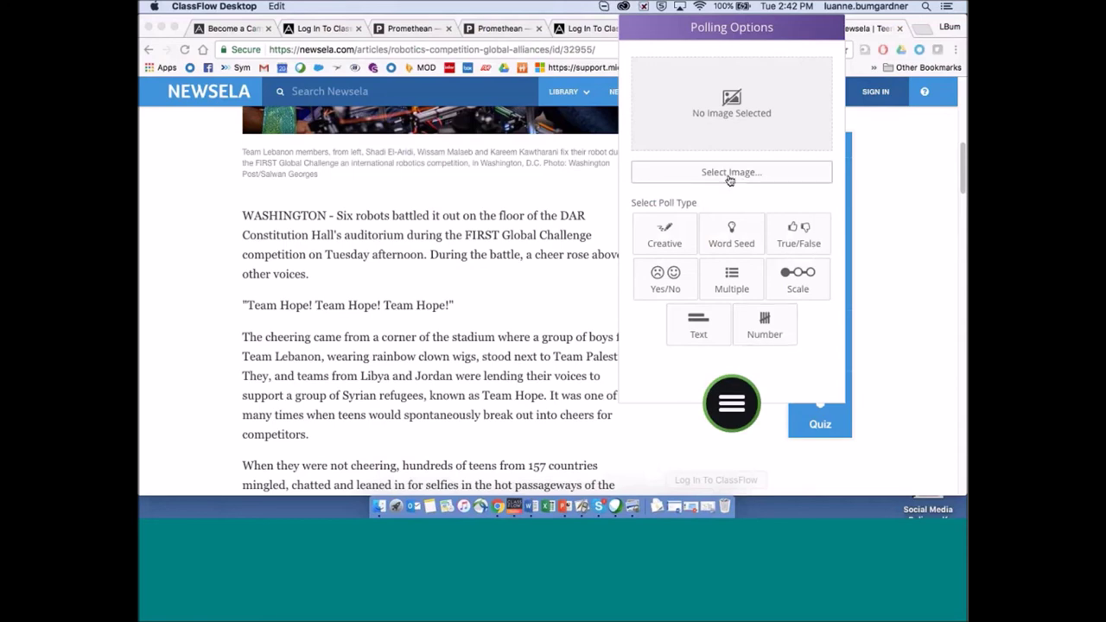
- Attach a whole-screen snapshot of the Newsela page and send it as a Creative poll
click(729, 176)
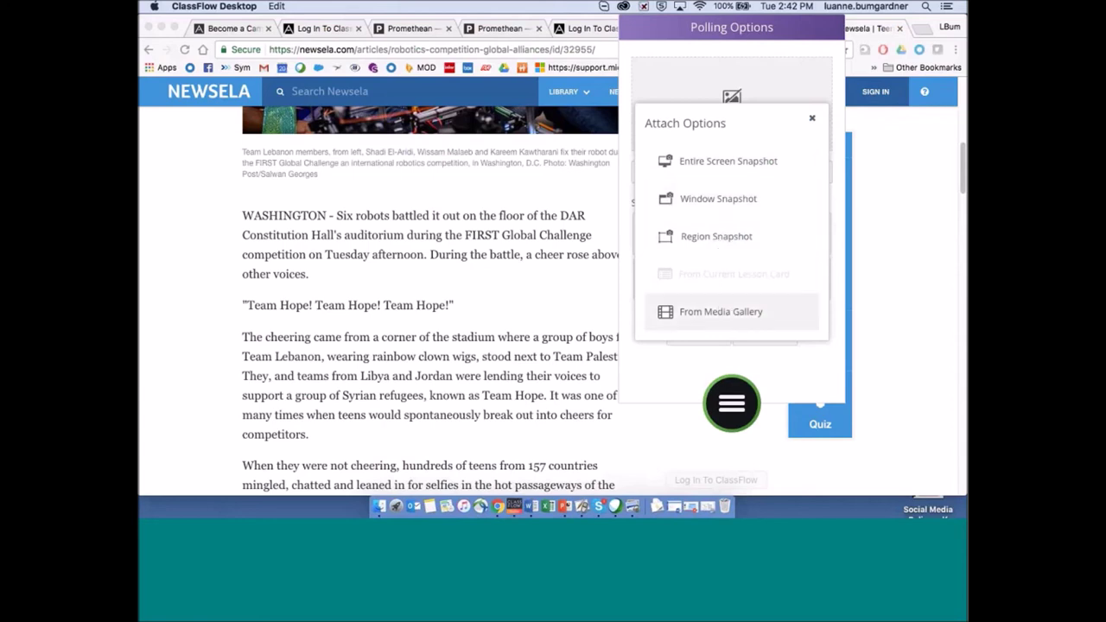
click(723, 160)
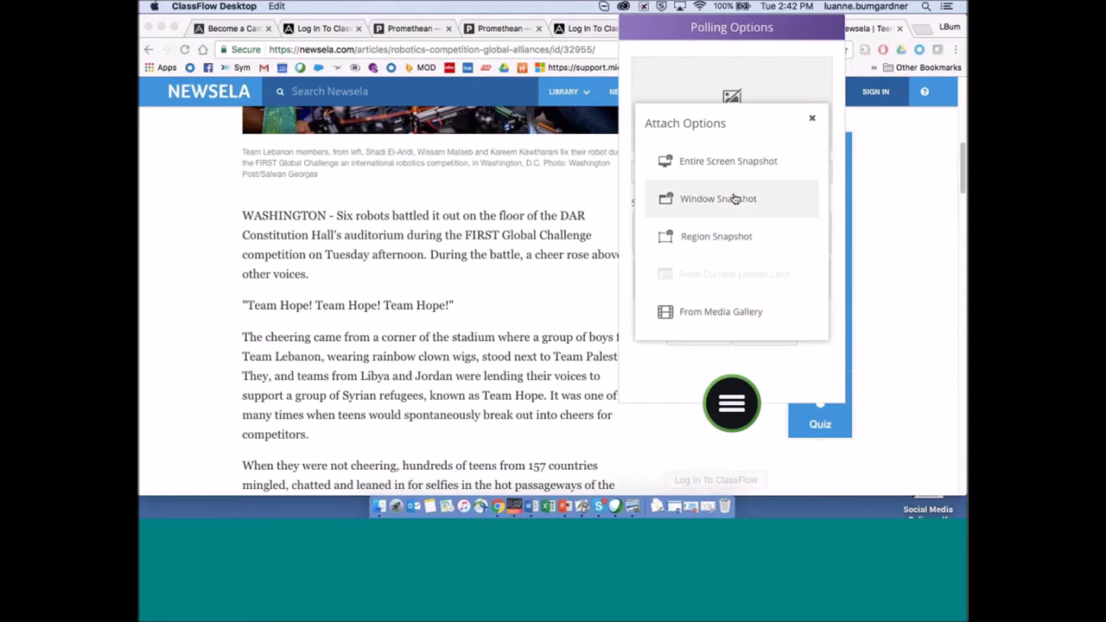
click(741, 169)
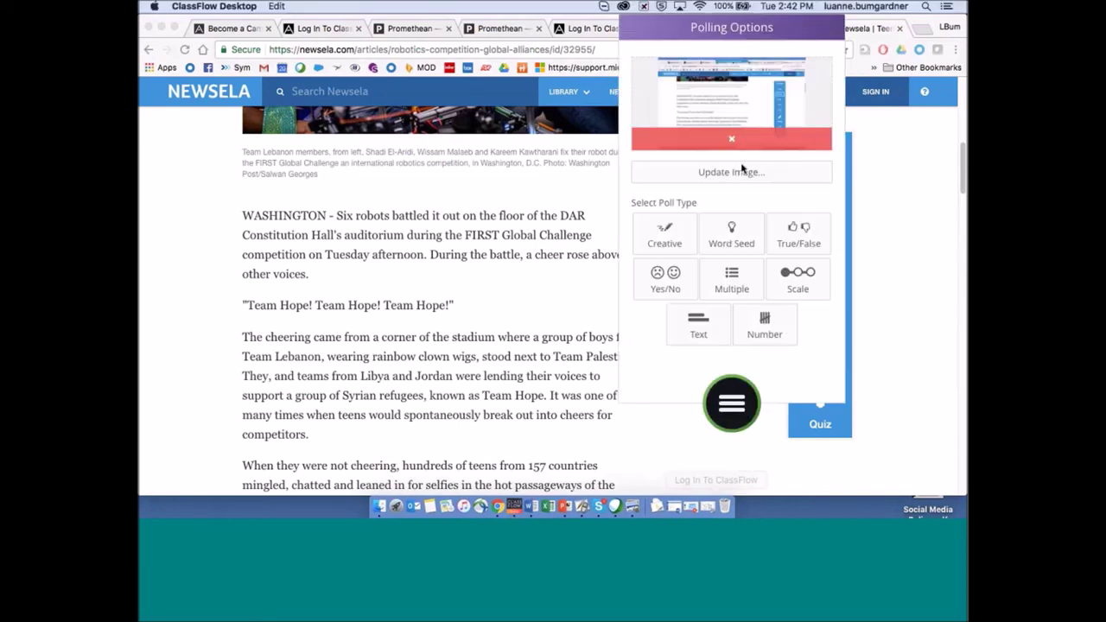
click(666, 234)
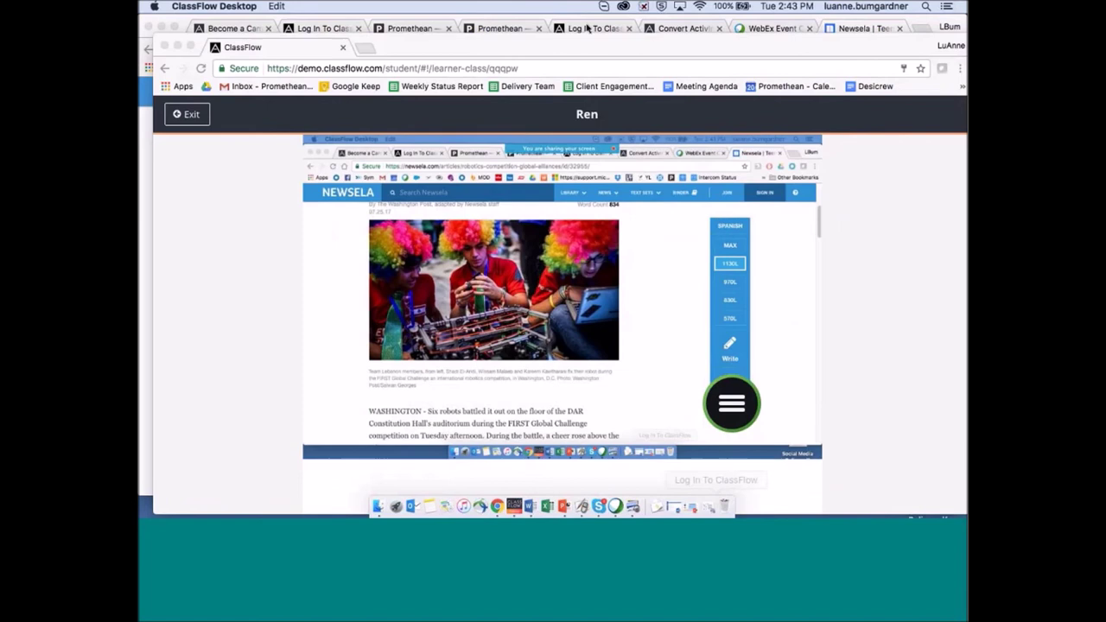
- Draw a blue freehand loop around the article's first paragraph with the Pen tool
scroll(408, 268, down, 3)
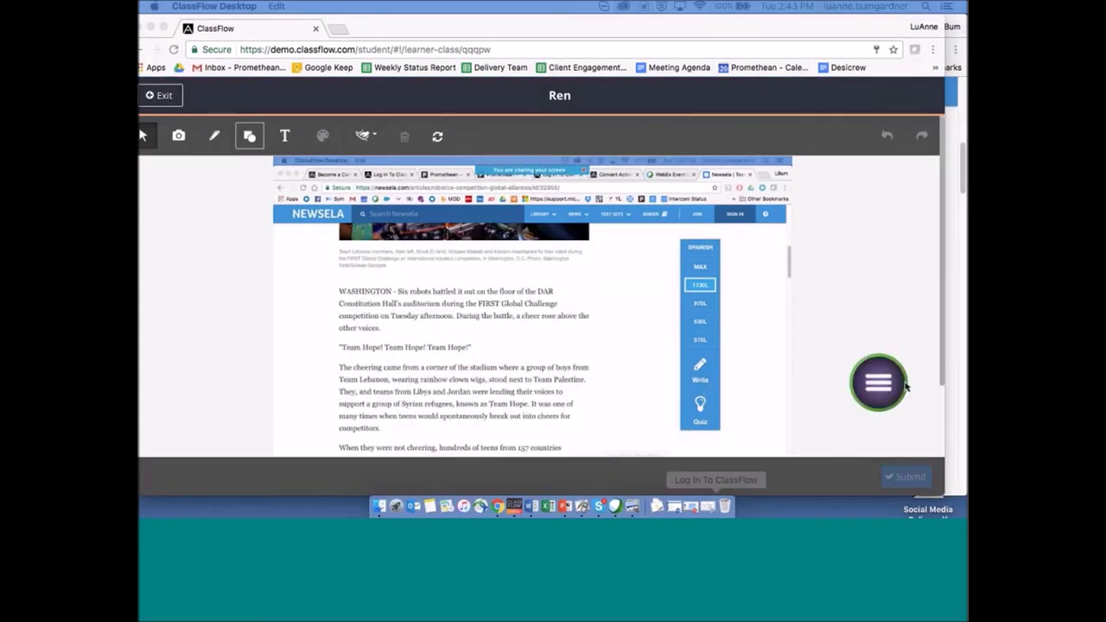
drag(381, 35, 393, 32)
click(230, 136)
mouse_move(352, 294)
mouse_down()
mouse_move(608, 280)
mouse_move(444, 259)
mouse_move(451, 252)
mouse_up()
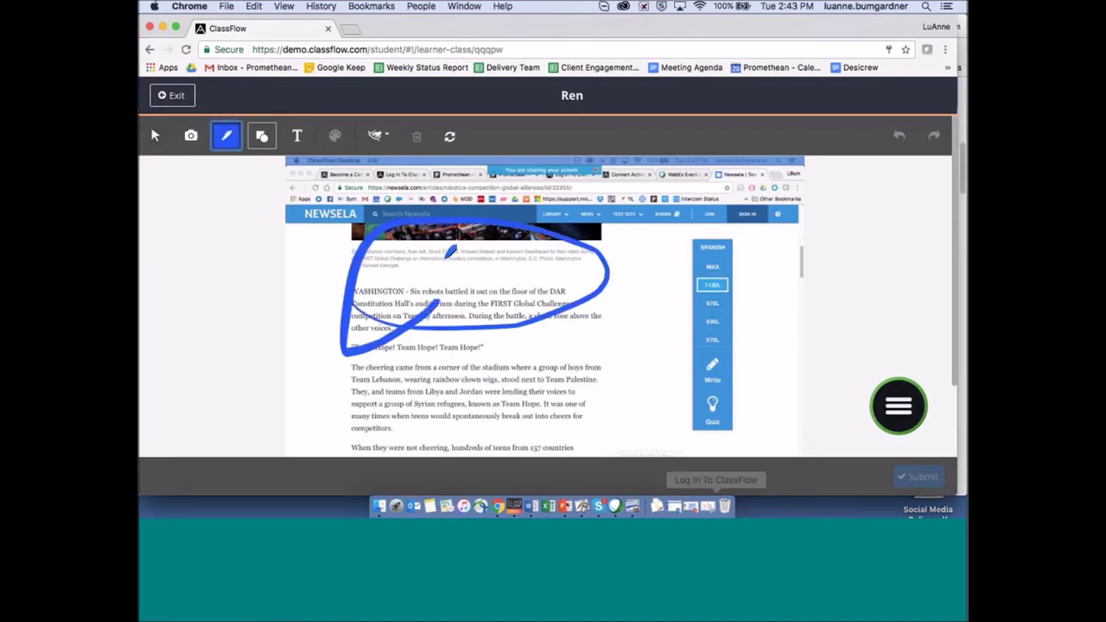
- Add a small circle shape beside the paragraph and open the Capture Image panel
click(266, 137)
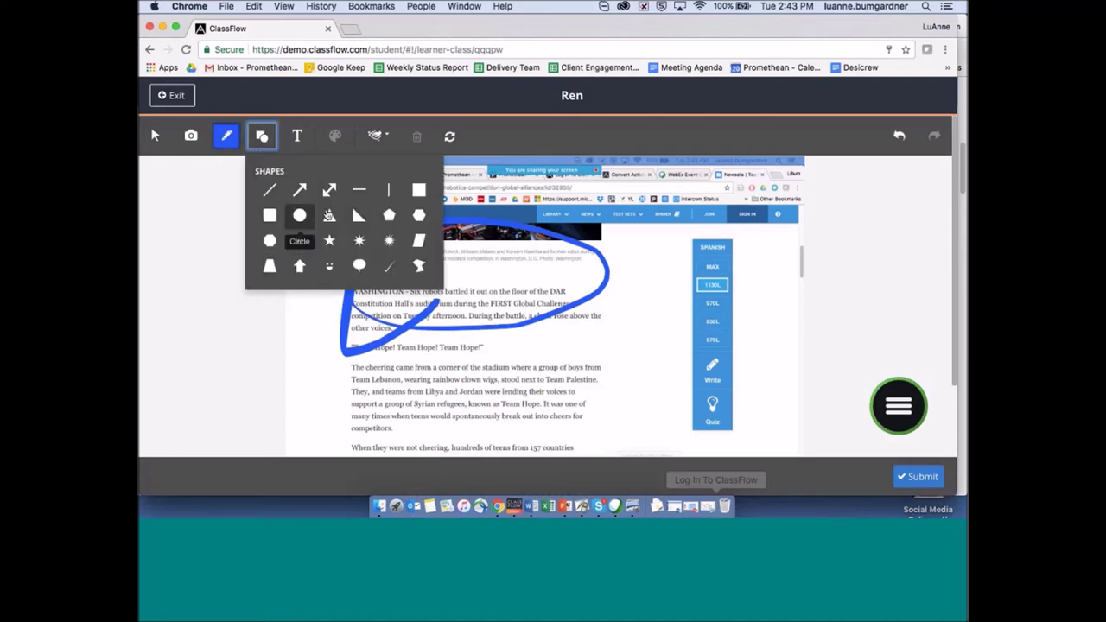
click(299, 215)
click(575, 283)
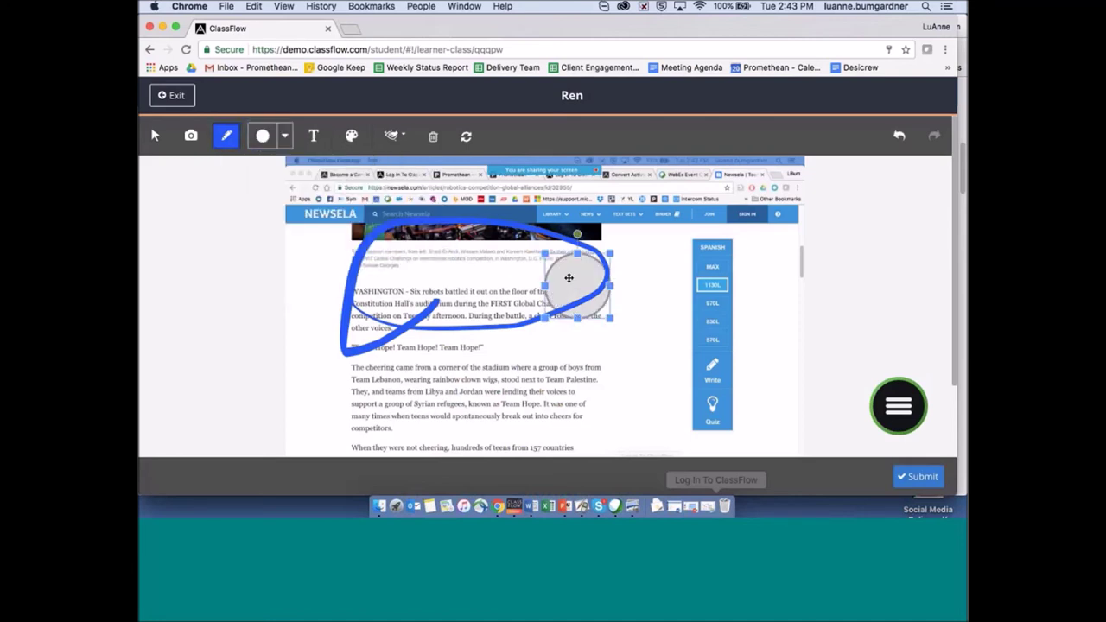
click(155, 136)
click(563, 278)
drag(606, 318, 670, 289)
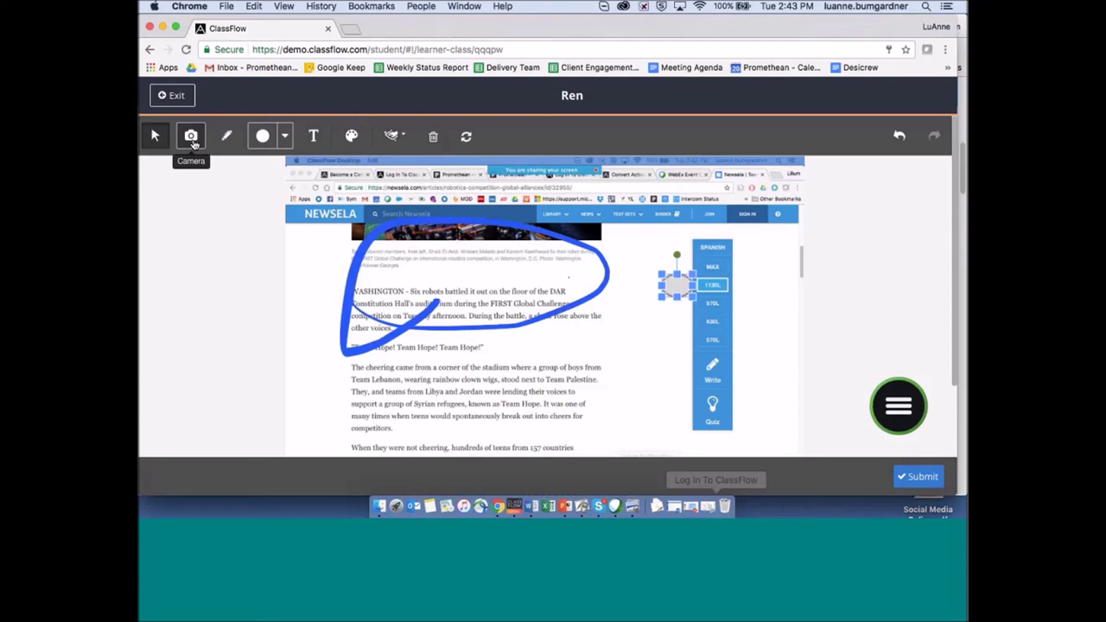
click(192, 140)
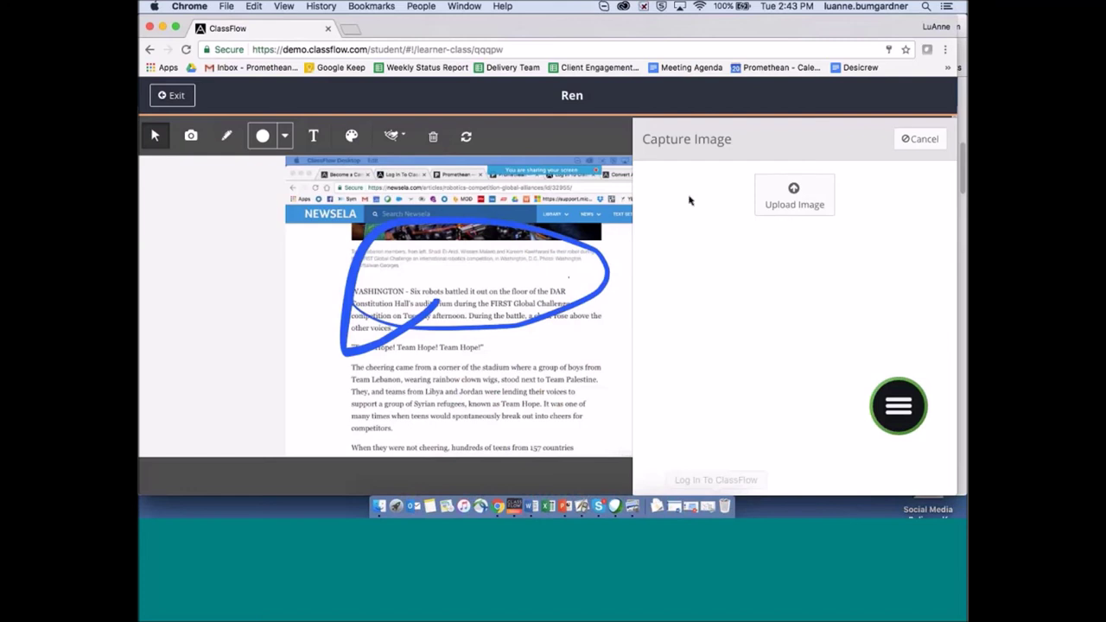
- Upload Earth_layers.png from the Camp ClassFlow folder, place it lower right, and submit the response
click(797, 201)
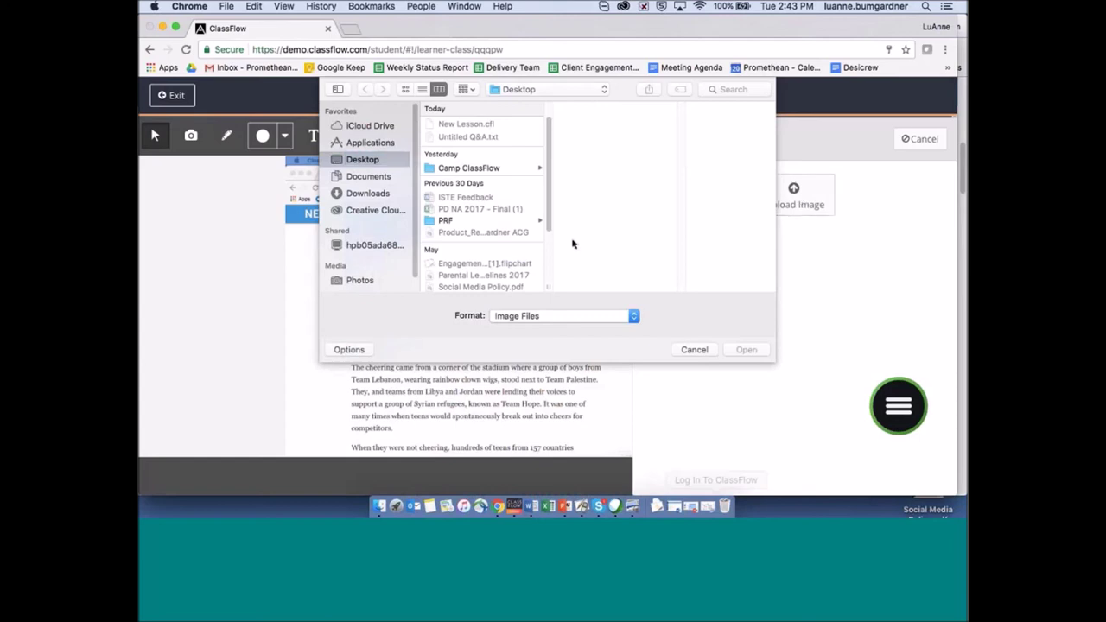
click(513, 168)
click(596, 163)
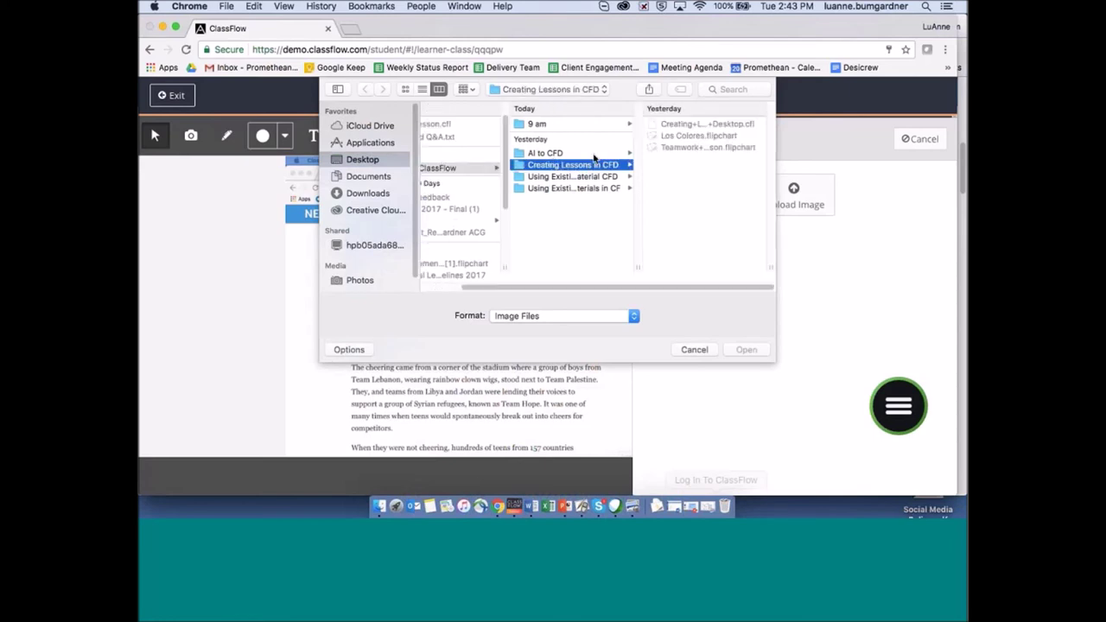
click(594, 153)
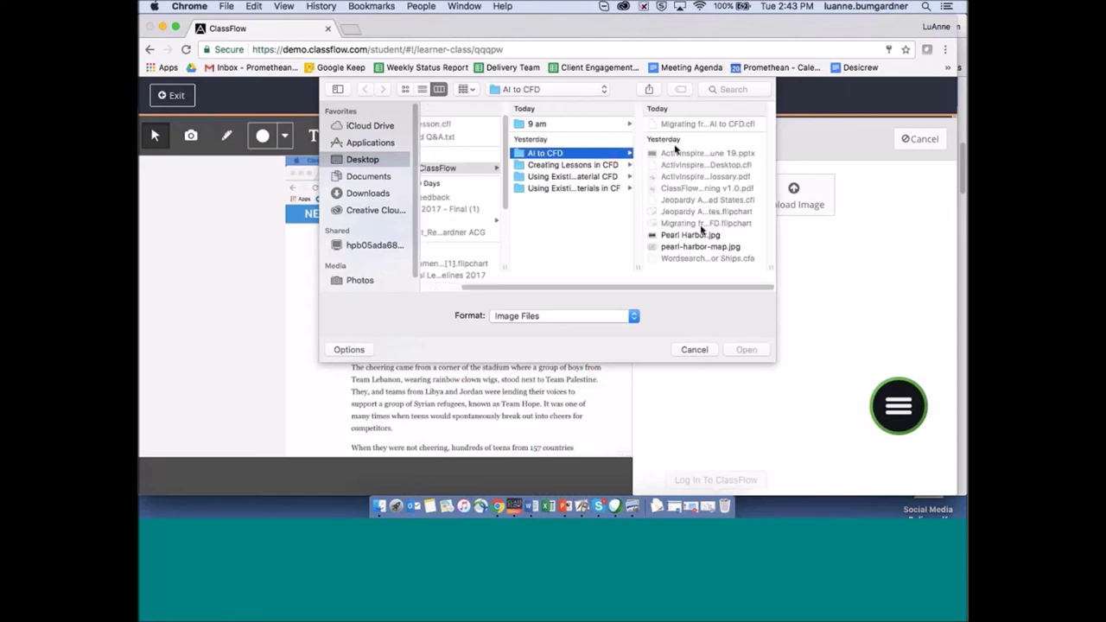
click(581, 188)
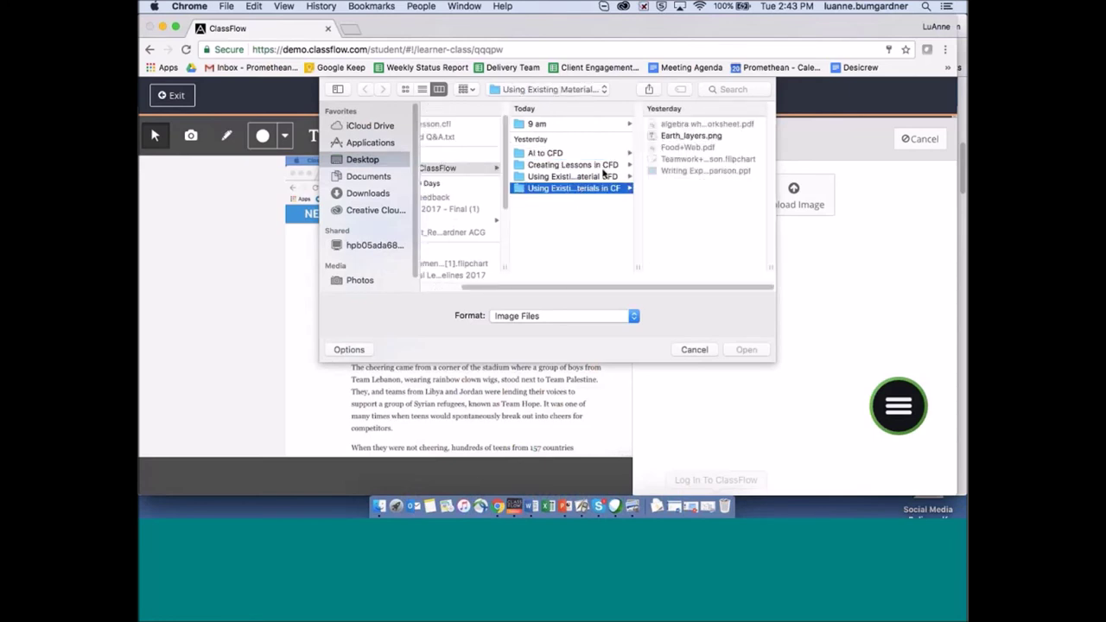
click(696, 138)
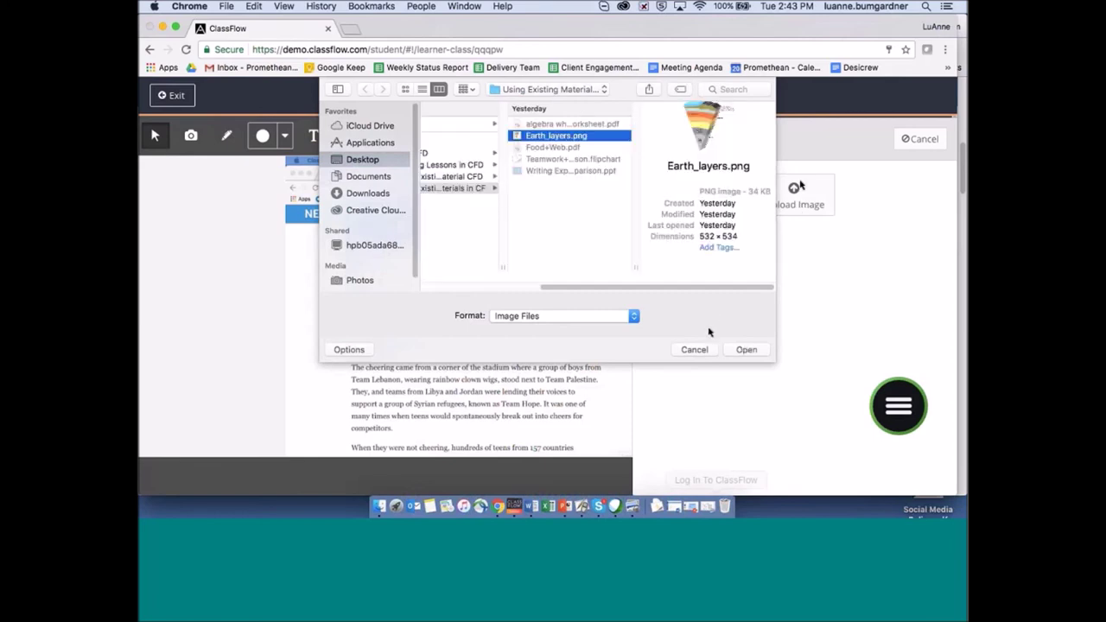
click(747, 349)
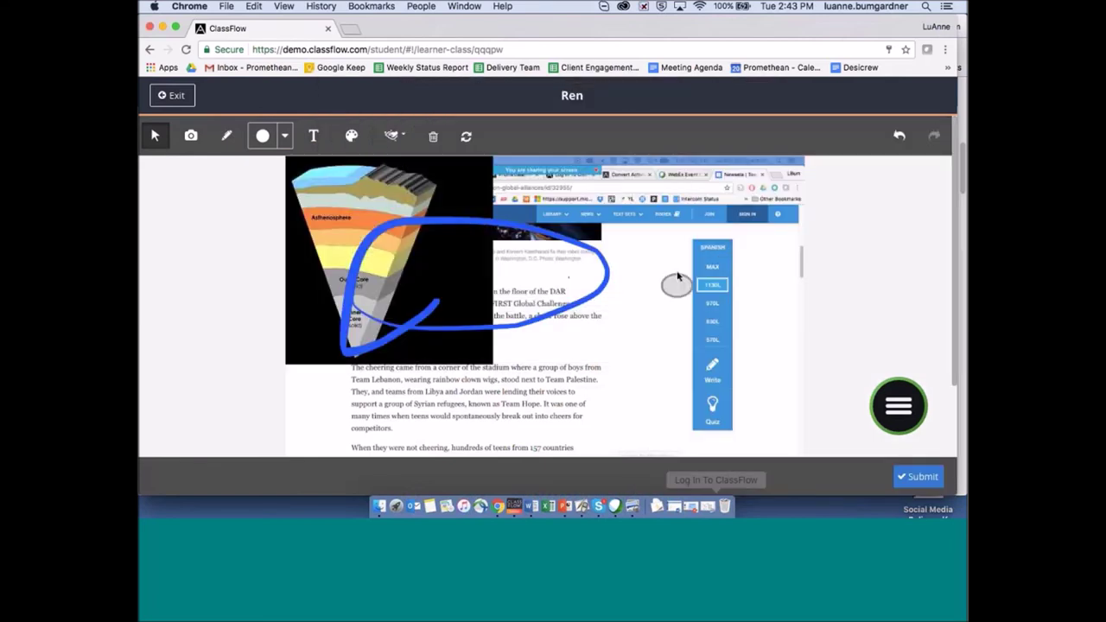
drag(449, 354, 773, 435)
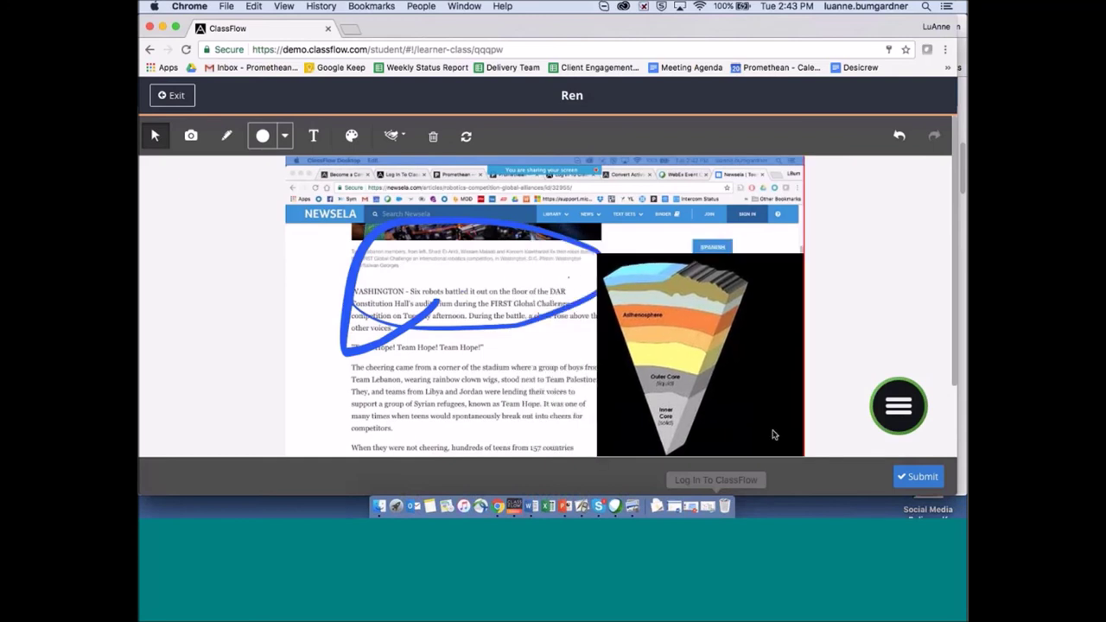
click(916, 477)
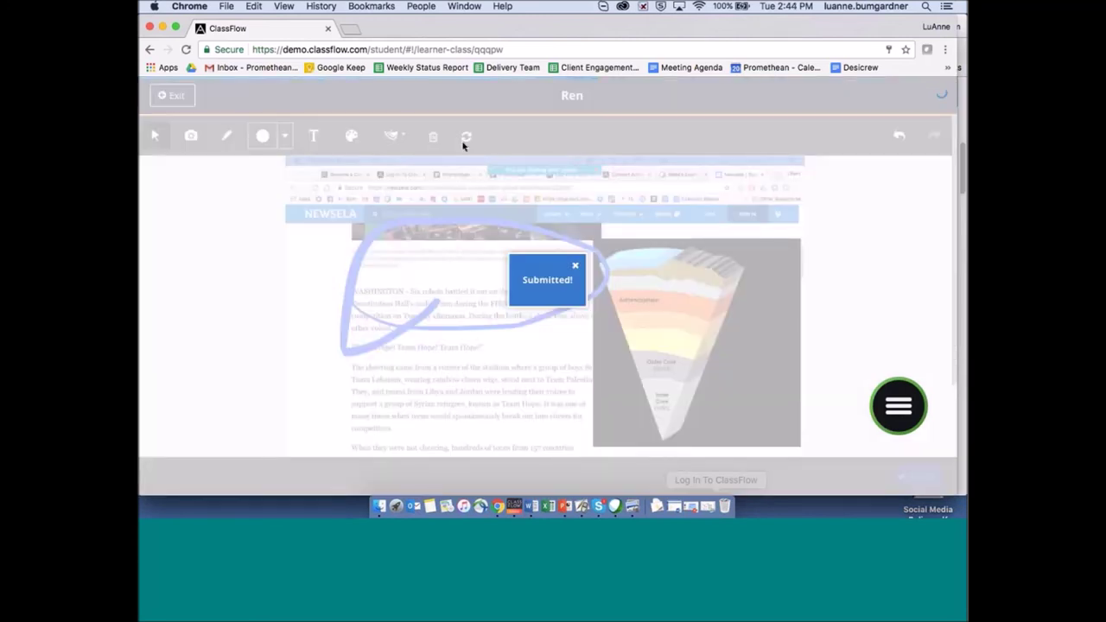
- Return to the teacher's desktop and minimize the Newsela browser window
key(ctrl+Left)
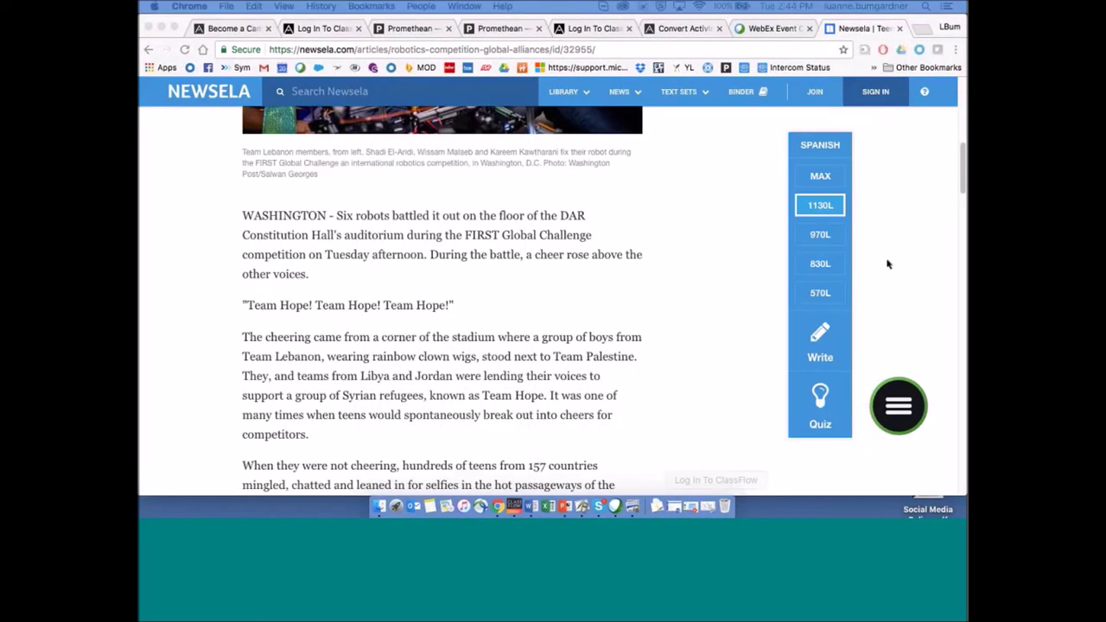
drag(702, 263, 809, 19)
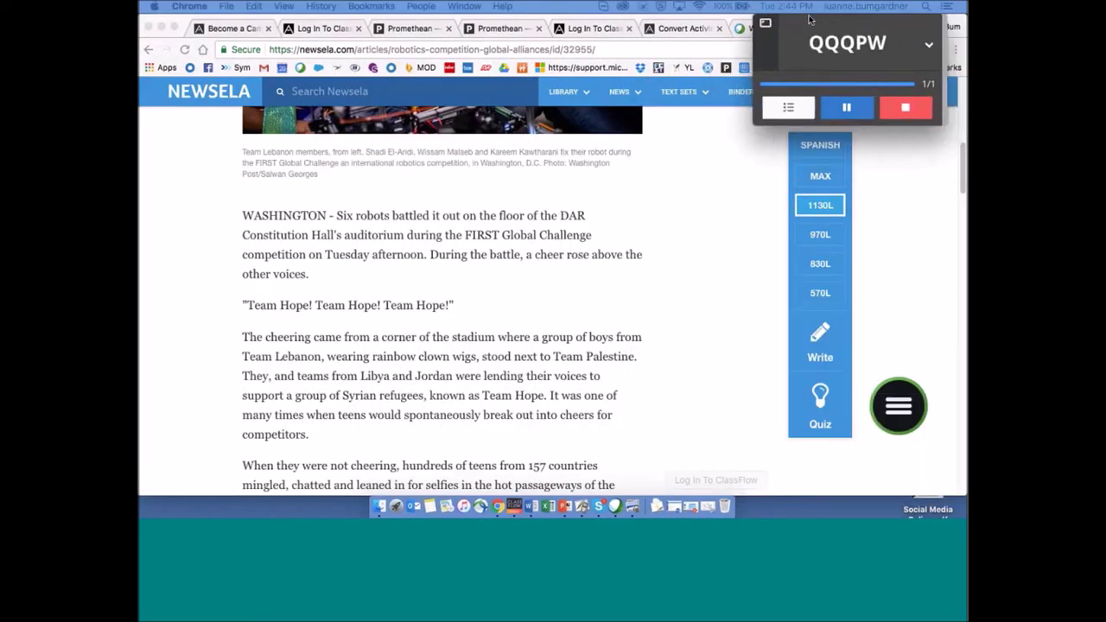
click(162, 26)
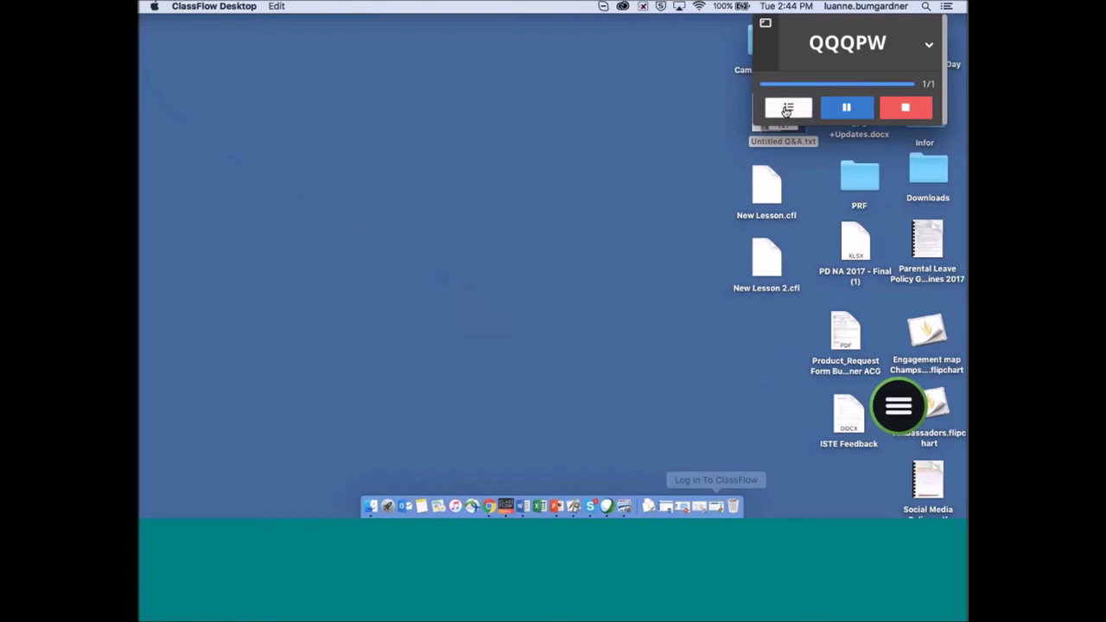
- Open and close the poll Results Viewer, then pause the running poll
click(787, 108)
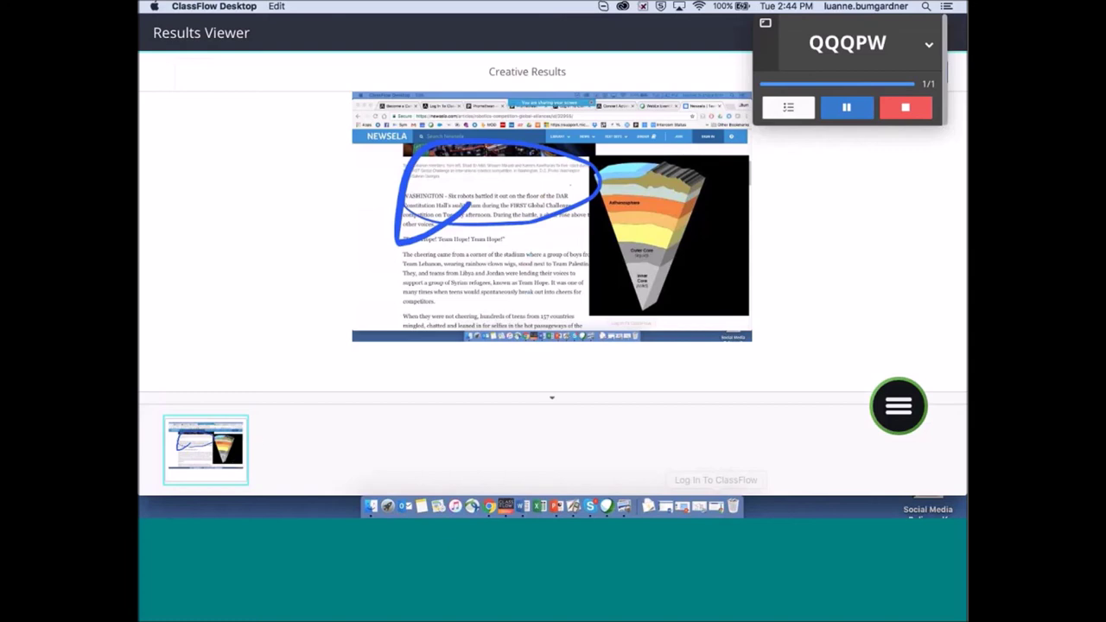
click(787, 108)
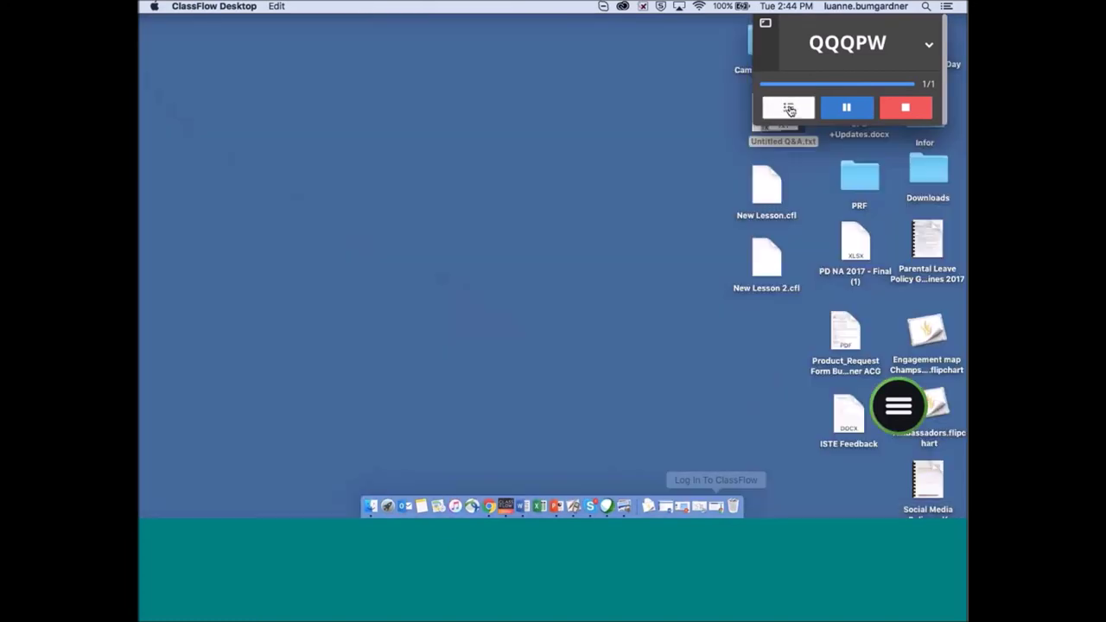
click(844, 106)
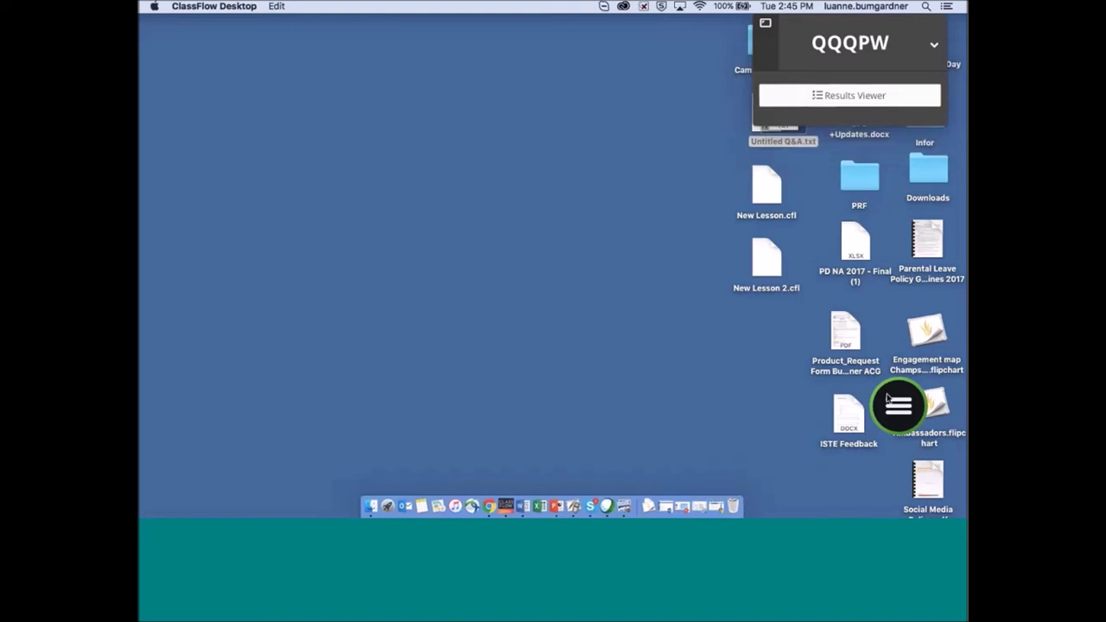
drag(897, 406, 628, 399)
- Open the 'Using Existing Materials in ClassFlow Desktop' lesson from the ClassFlow Resources
click(627, 398)
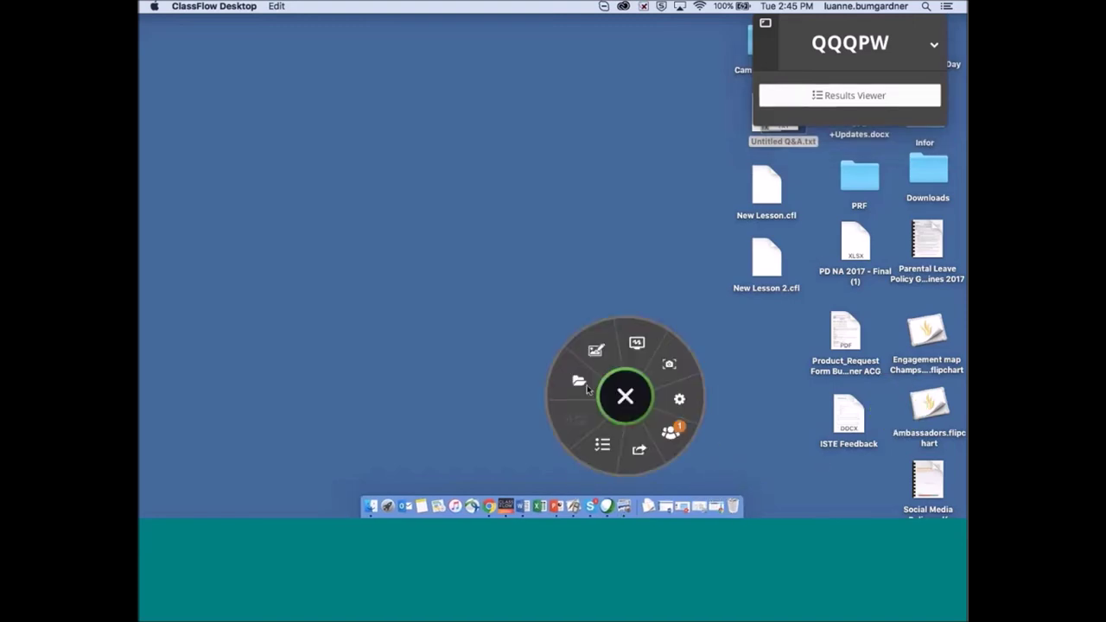
click(625, 398)
click(661, 165)
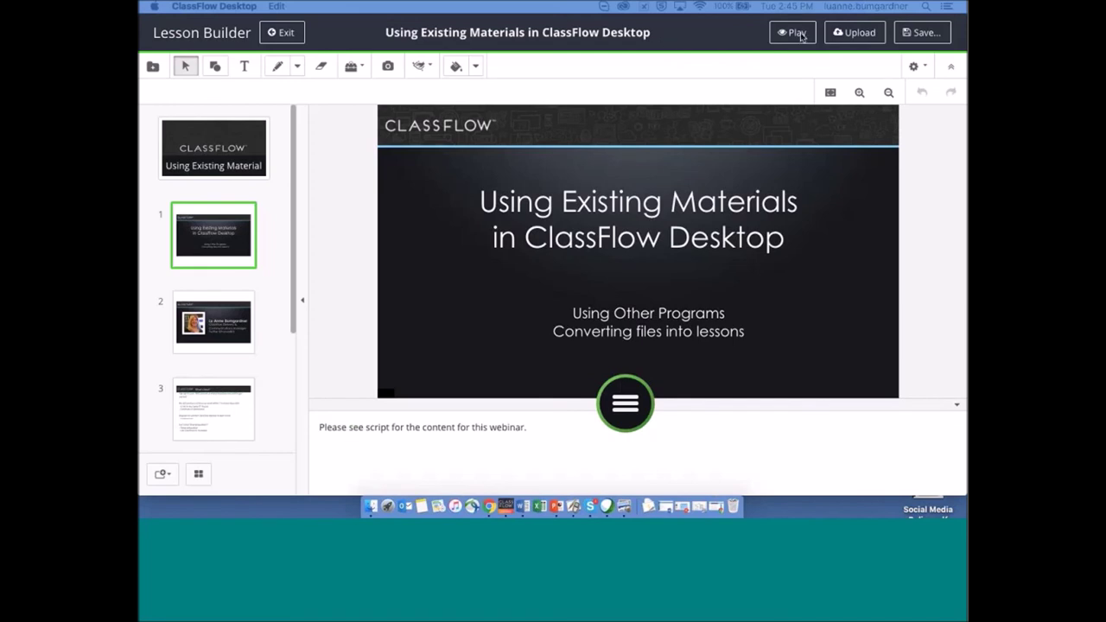
- Play the lesson and go to slide 3, 'What's Next?', with the launcher moved off the slide
click(800, 36)
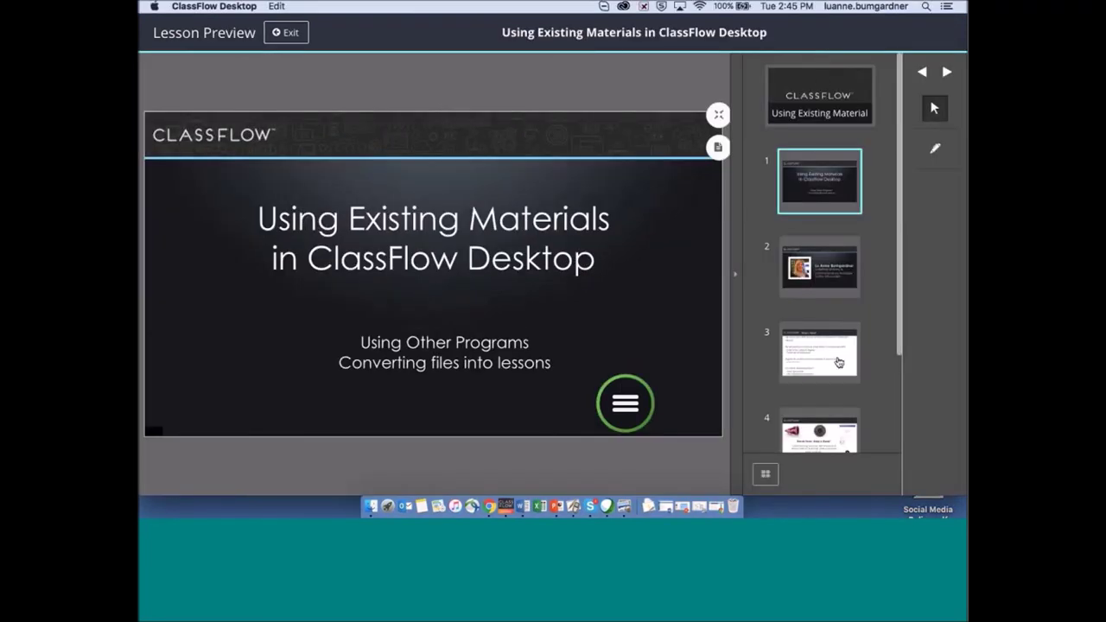
click(837, 360)
drag(625, 389, 868, 458)
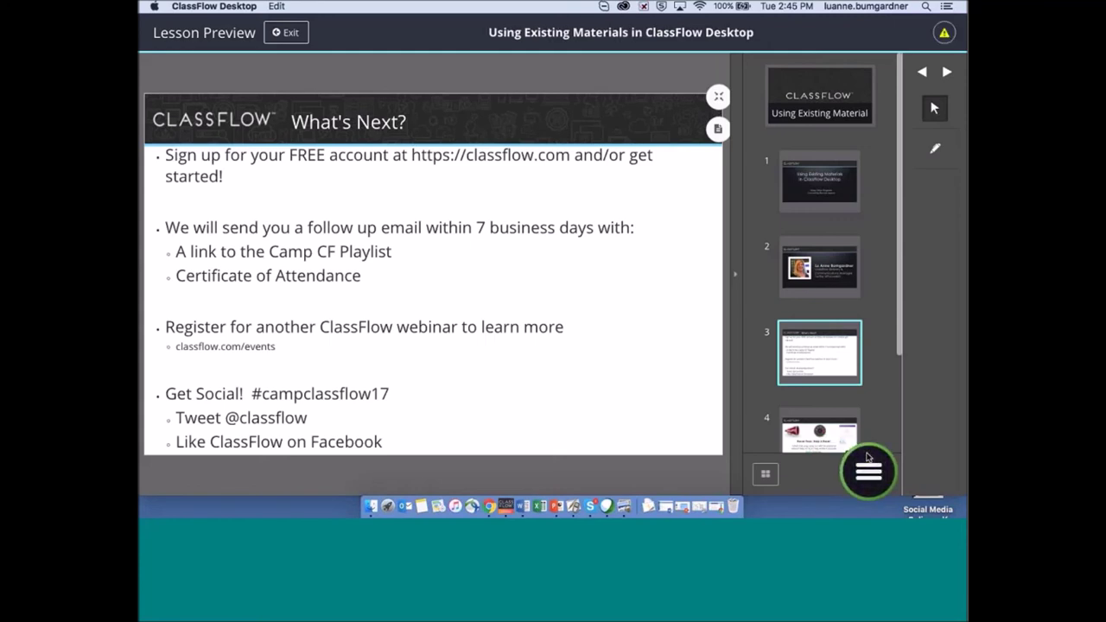